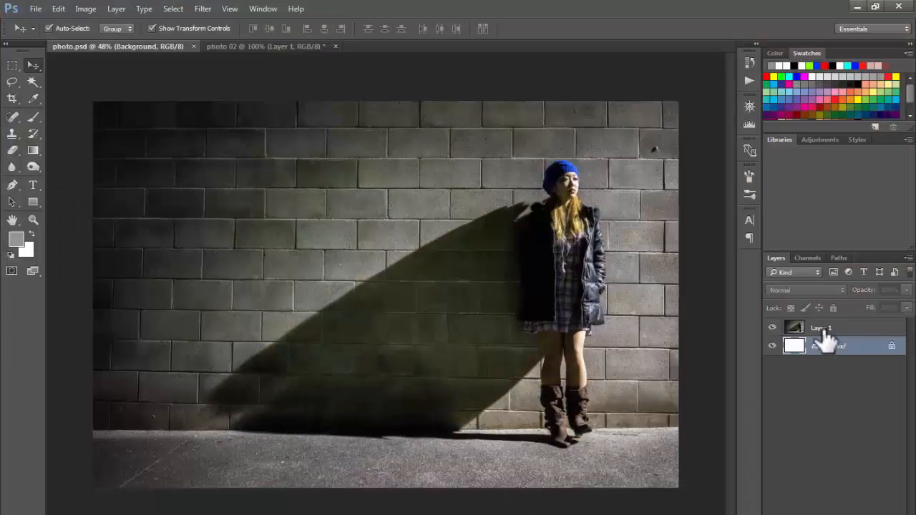
Add the text PHOTOSHOP in black over the brick wall, on a new layer above Layer 1.
{"action": "left_click", "coordinate": [823, 331]}
{"action": "mouse_move", "coordinate": [515, 311]}
{"action": "left_mouse_down"}
{"action": "mouse_move", "coordinate": [331, 314]}
{"action": "mouse_move", "coordinate": [431, 339]}
{"action": "mouse_move", "coordinate": [504, 312]}
{"action": "left_mouse_up"}
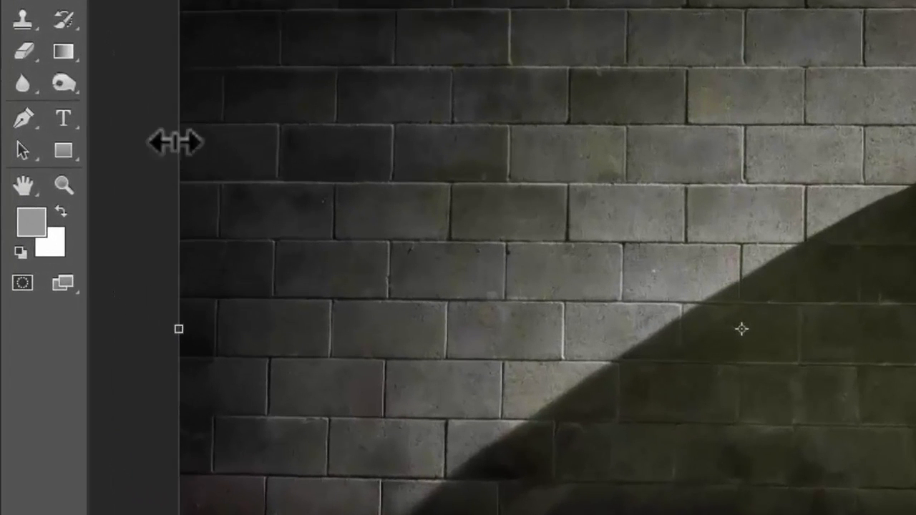
{"action": "left_click", "coordinate": [64, 121]}
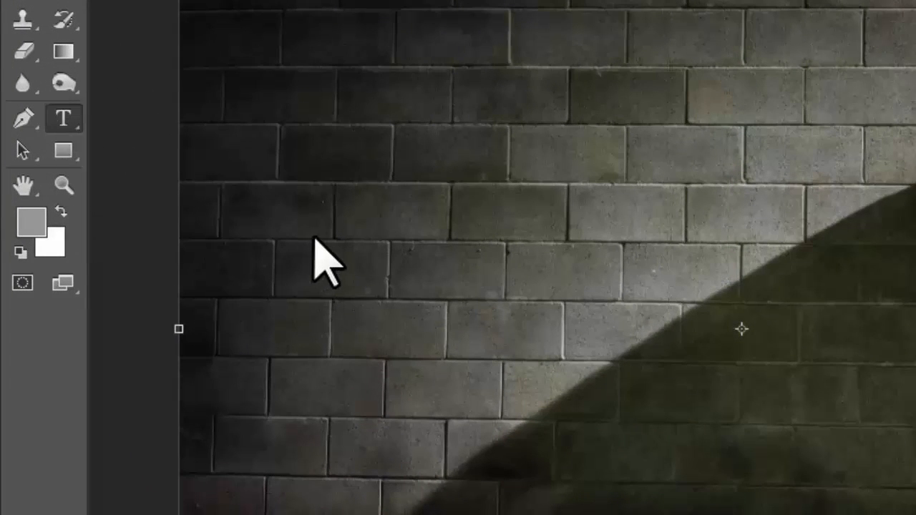
{"action": "left_click", "coordinate": [58, 116]}
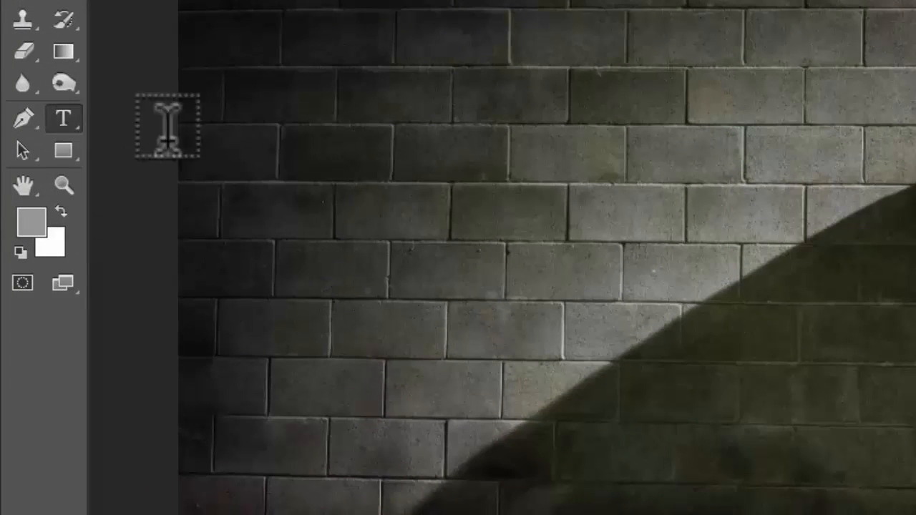
{"action": "left_click", "coordinate": [286, 266]}
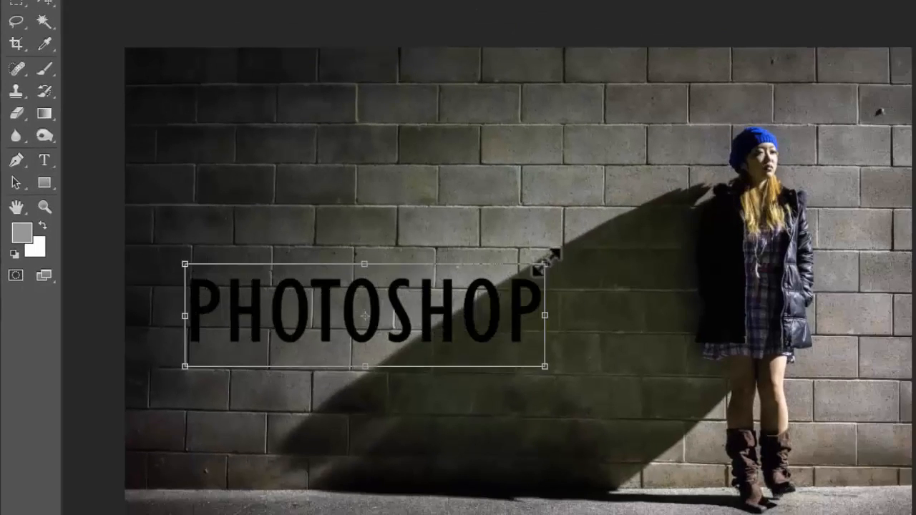
Enlarge the PHOTOSHOP text, place it on the wall beside the woman, and toggle its layer's visibility off and on.
{"action": "left_click_drag", "start_coordinate": [544, 259], "coordinate": [639, 259]}
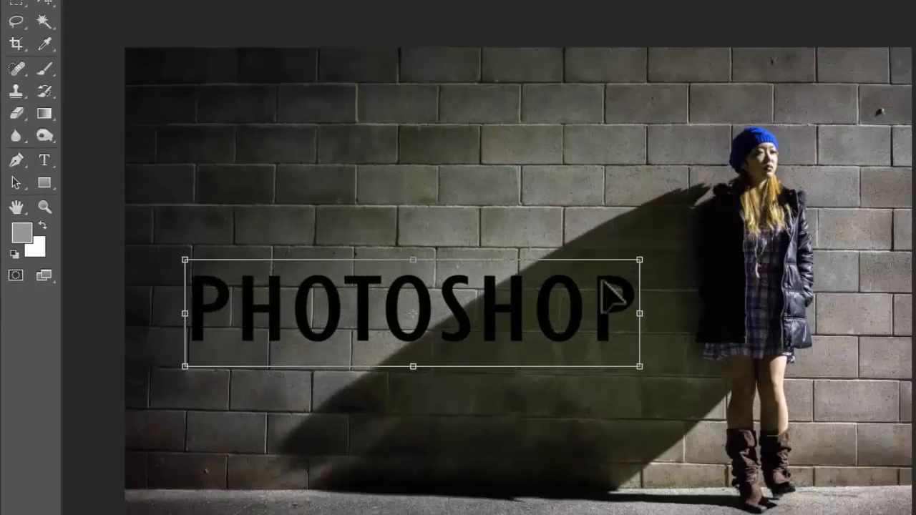
{"action": "key", "text": "Return"}
{"action": "left_click_drag", "start_coordinate": [582, 300], "coordinate": [623, 266]}
{"action": "mouse_move", "coordinate": [556, 319]}
{"action": "left_mouse_down"}
{"action": "mouse_move", "coordinate": [554, 330]}
{"action": "mouse_move", "coordinate": [547, 315]}
{"action": "left_mouse_up"}
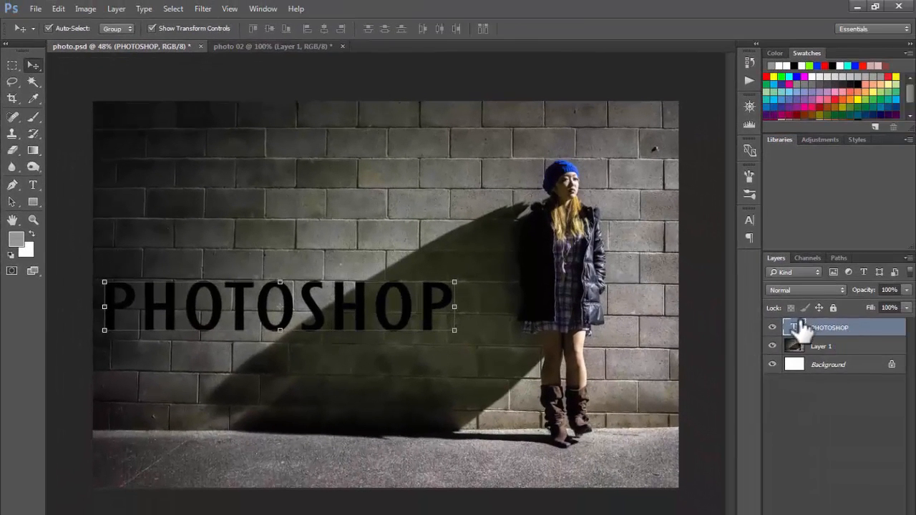
{"action": "left_click", "coordinate": [771, 327]}
{"action": "left_click", "coordinate": [772, 327]}
Set up the Rectangle tool to draw shapes with a yellow fill and no stroke.
{"action": "left_click_drag", "start_coordinate": [28, 199], "coordinate": [69, 200]}
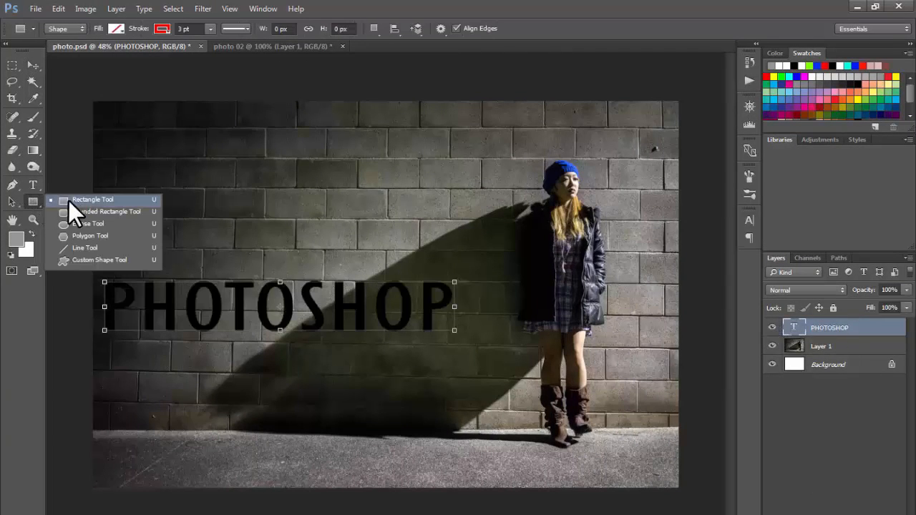
{"action": "left_click", "coordinate": [93, 200]}
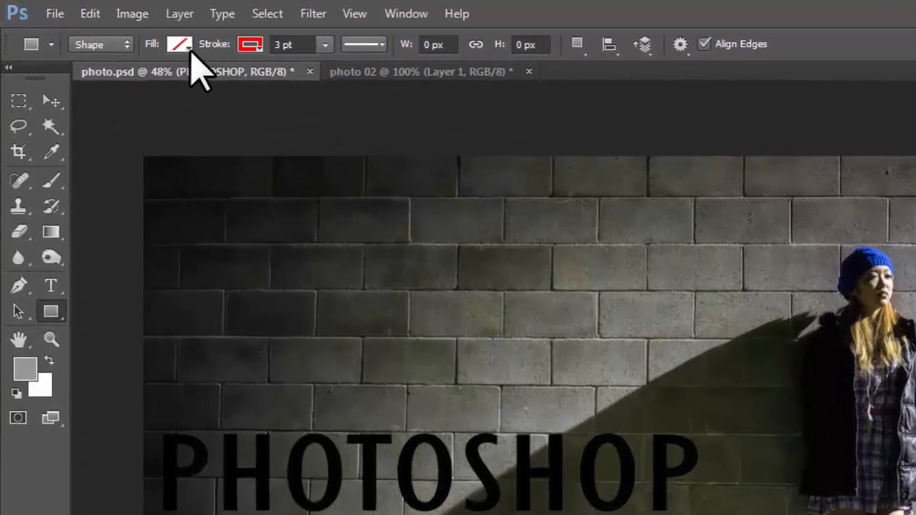
{"action": "left_click", "coordinate": [115, 28]}
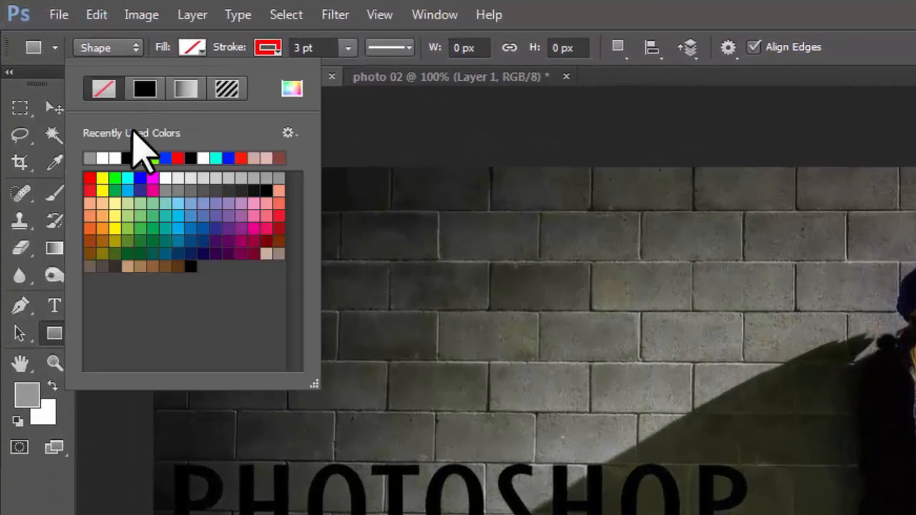
{"action": "left_click", "coordinate": [102, 179]}
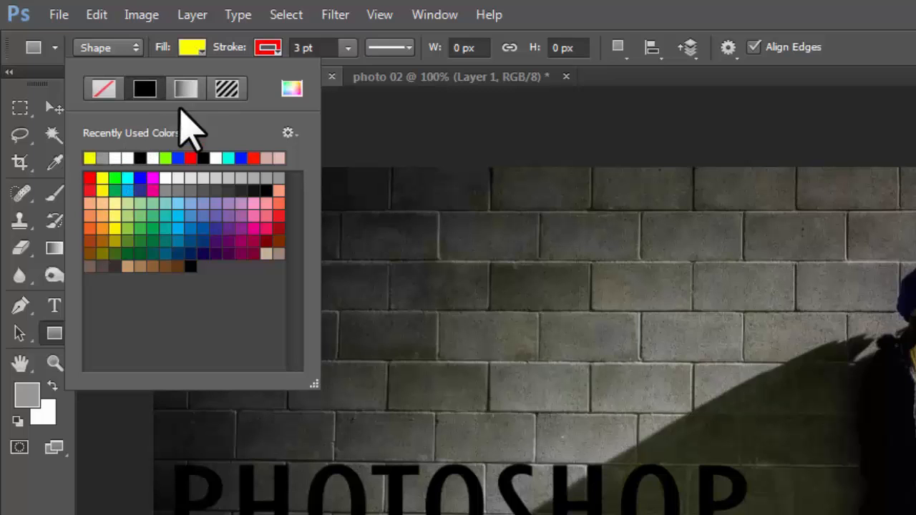
{"action": "left_click", "coordinate": [272, 50]}
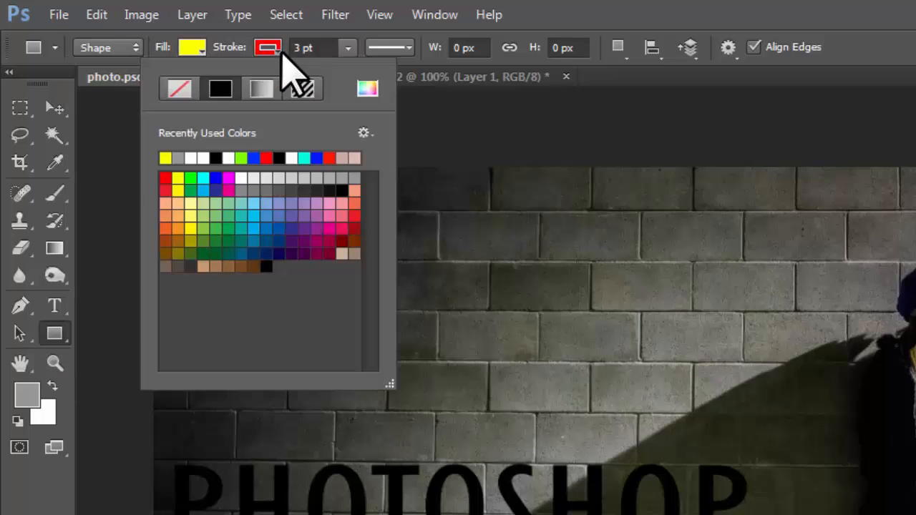
{"action": "left_click", "coordinate": [171, 88]}
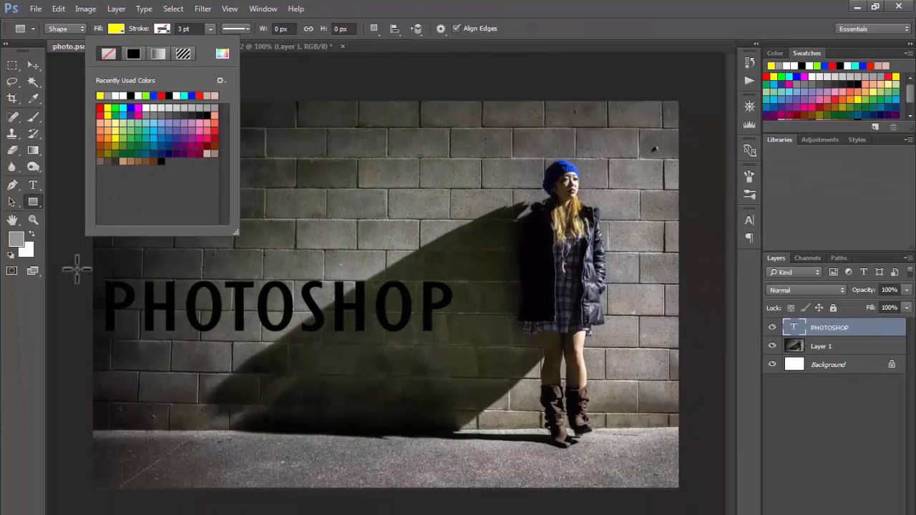
Draw a yellow rectangle about 1281 by 236 px covering the PHOTOSHOP text and extending past the photo's left edge.
{"action": "left_click_drag", "start_coordinate": [126, 442], "coordinate": [441, 506]}
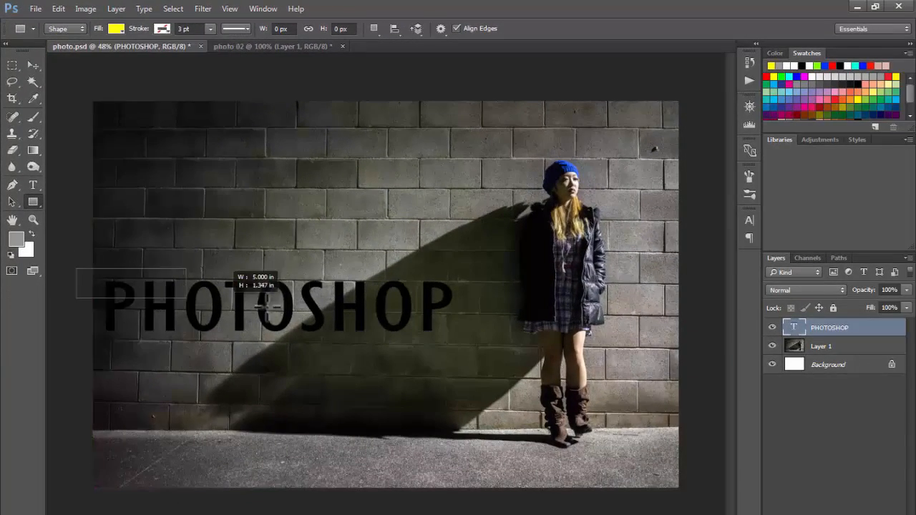
{"action": "left_click_drag", "start_coordinate": [259, 306], "coordinate": [467, 340]}
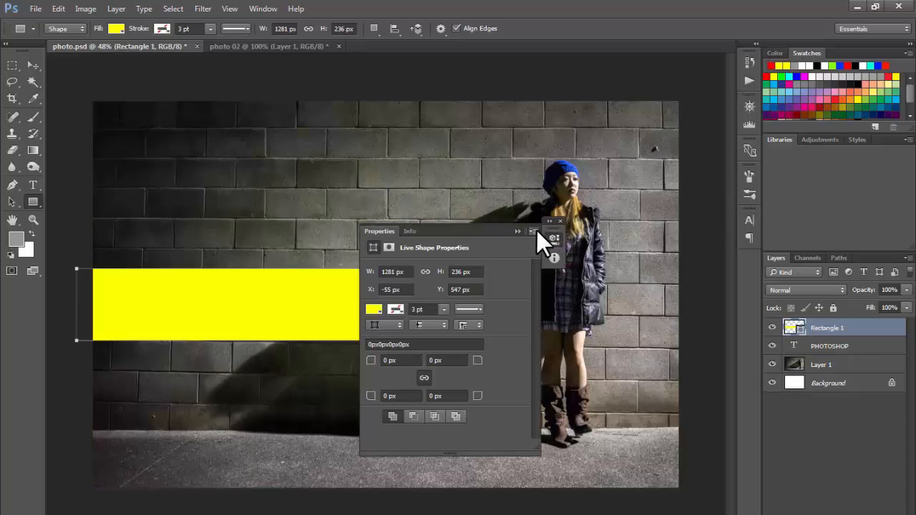
{"action": "left_click", "coordinate": [558, 220]}
{"action": "key", "text": "v"}
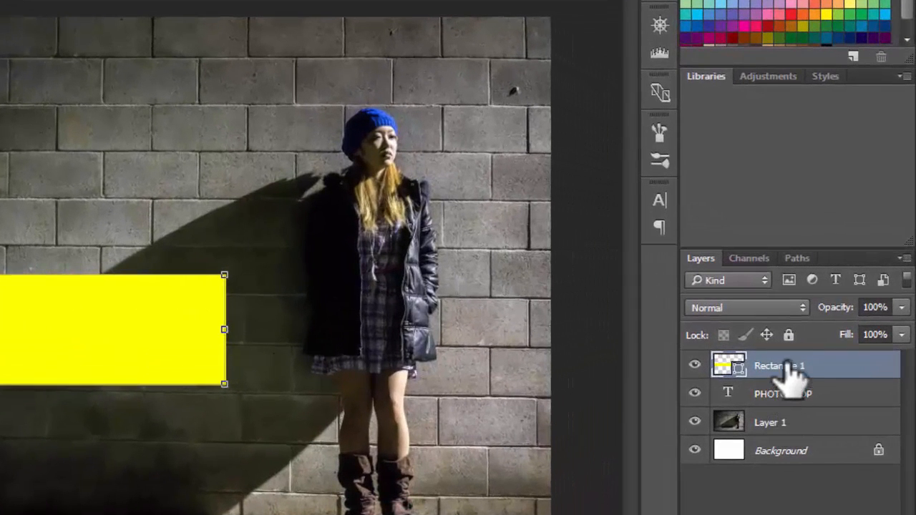
Reorder the layers so that the Rectangle 1 layer lies directly beneath the PHOTOSHOP text layer.
{"action": "left_click_drag", "start_coordinate": [792, 371], "coordinate": [794, 393]}
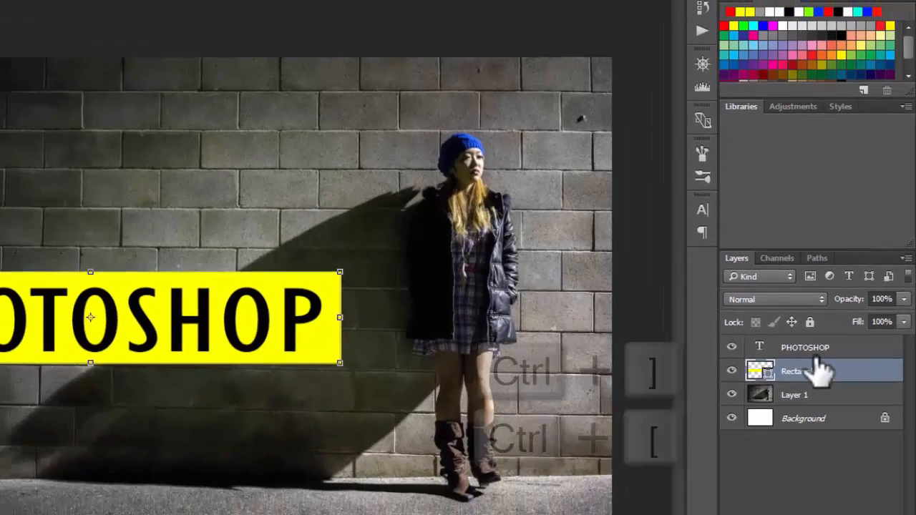
{"action": "key", "text": "ctrl+bracketleft"}
{"action": "key", "text": "ctrl+bracketright"}
{"action": "key", "text": "ctrl+bracketright"}
{"action": "key", "text": "ctrl+bracketleft"}
{"action": "key", "text": "ctrl+bracketright"}
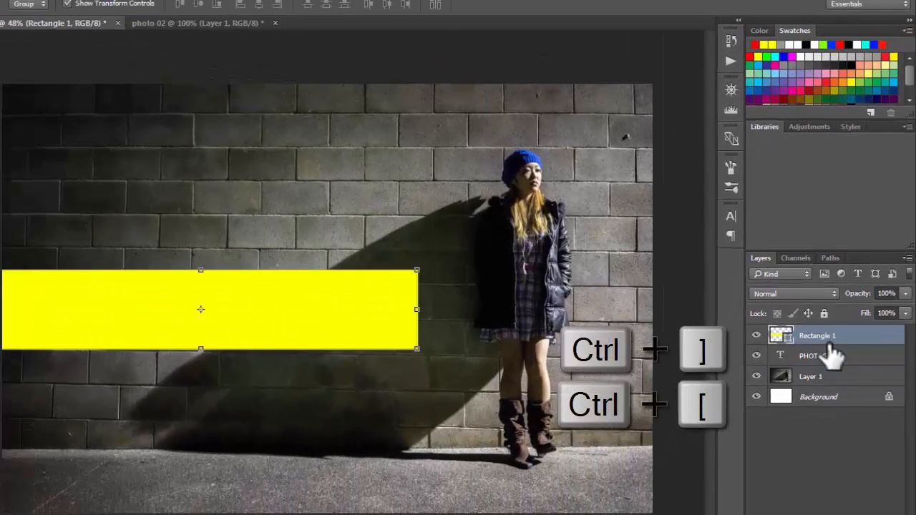
{"action": "key", "text": "ctrl+bracketleft"}
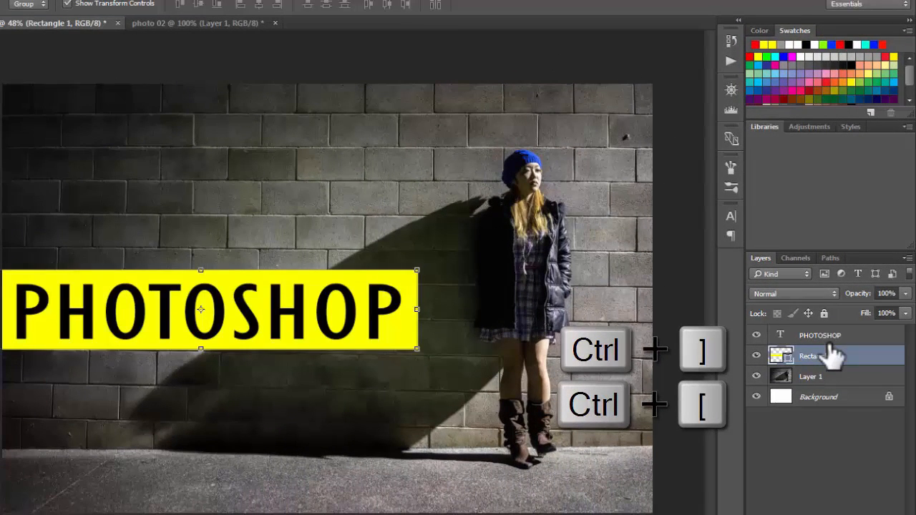
{"action": "key", "text": "ctrl+bracketright"}
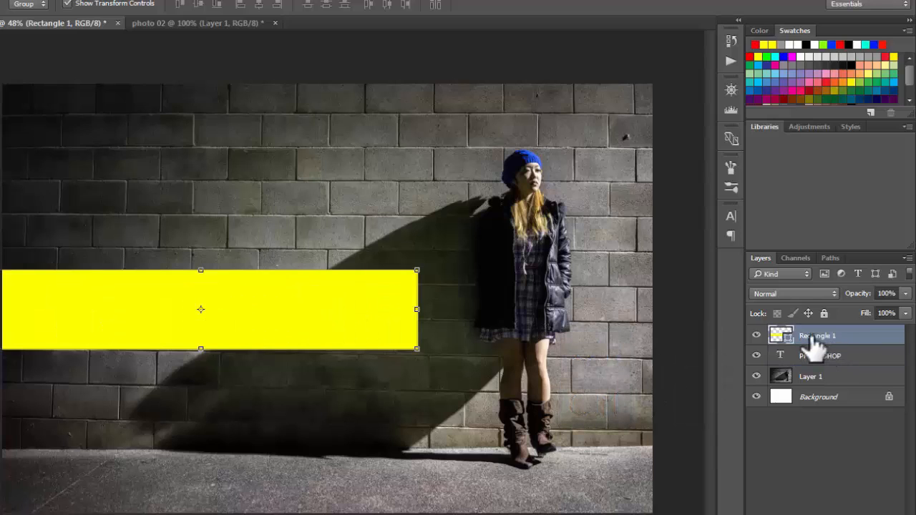
{"action": "left_click_drag", "start_coordinate": [822, 337], "coordinate": [819, 362]}
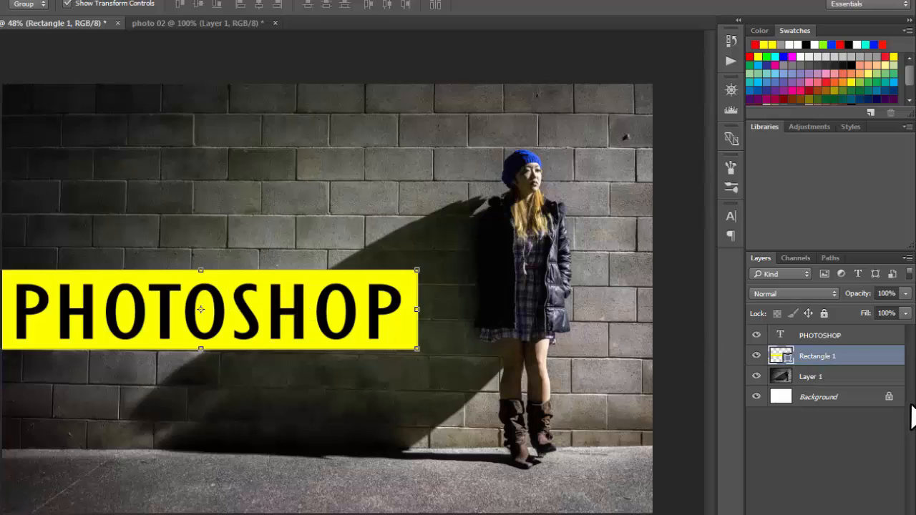
Select the text and rectangle layers together and scale them up slightly towards the woman.
{"action": "left_click", "coordinate": [820, 335], "text": "shift"}
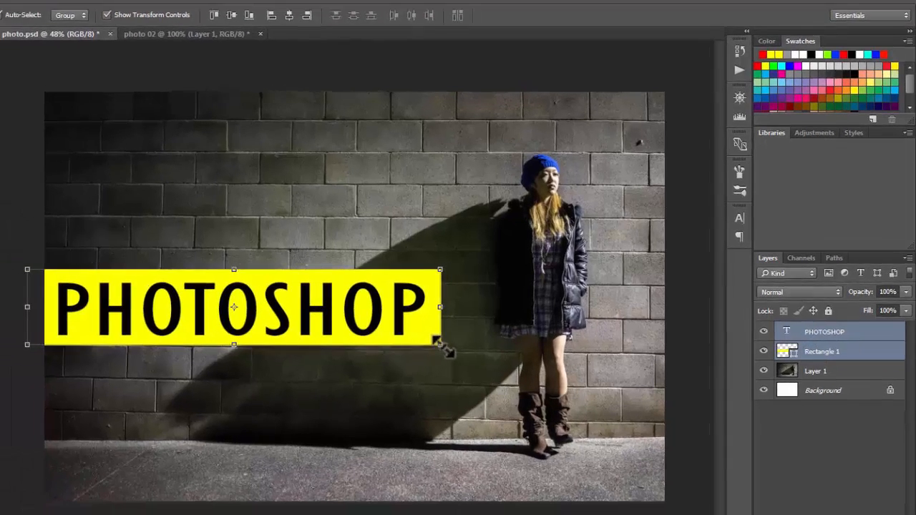
{"action": "left_click_drag", "start_coordinate": [439, 343], "coordinate": [483, 353]}
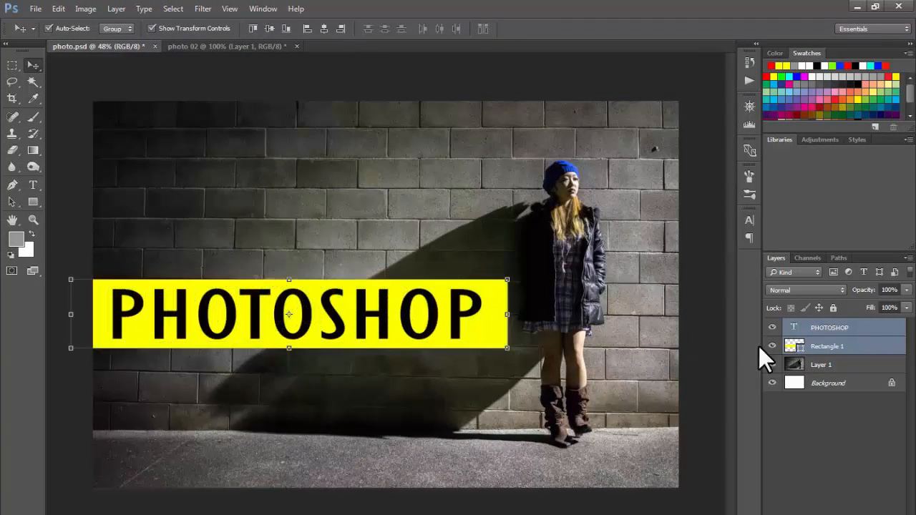
Group the PHOTOSHOP and Rectangle 1 layers, and toggle the group's visibility off and on.
{"action": "left_click", "coordinate": [850, 346], "text": "ctrl"}
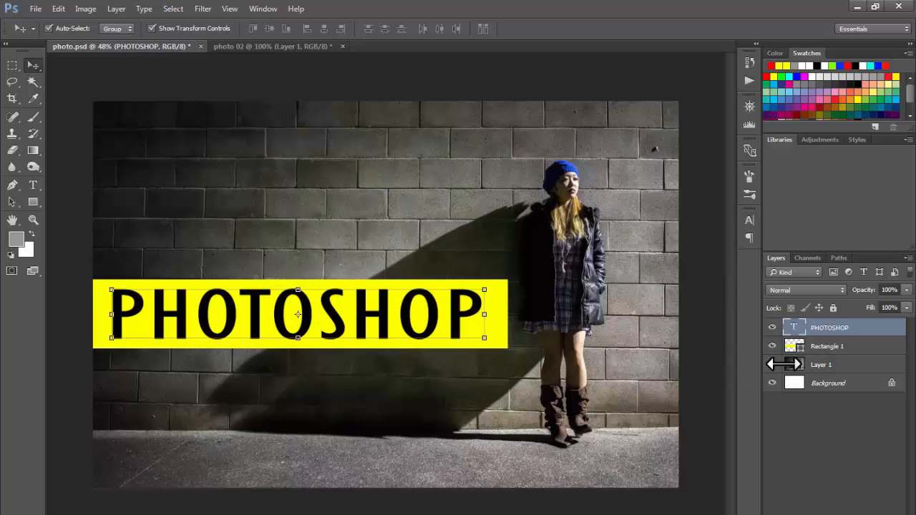
{"action": "left_click", "coordinate": [837, 346], "text": "ctrl"}
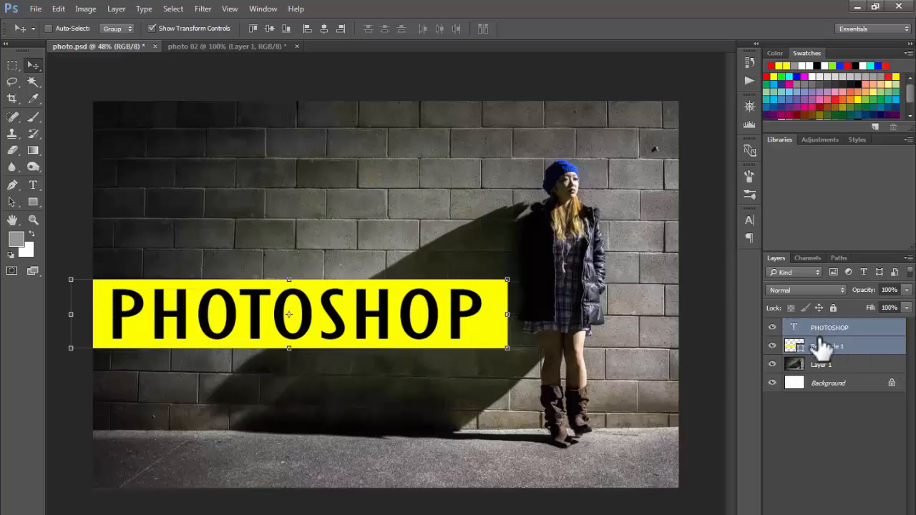
{"action": "key", "text": "ctrl+g"}
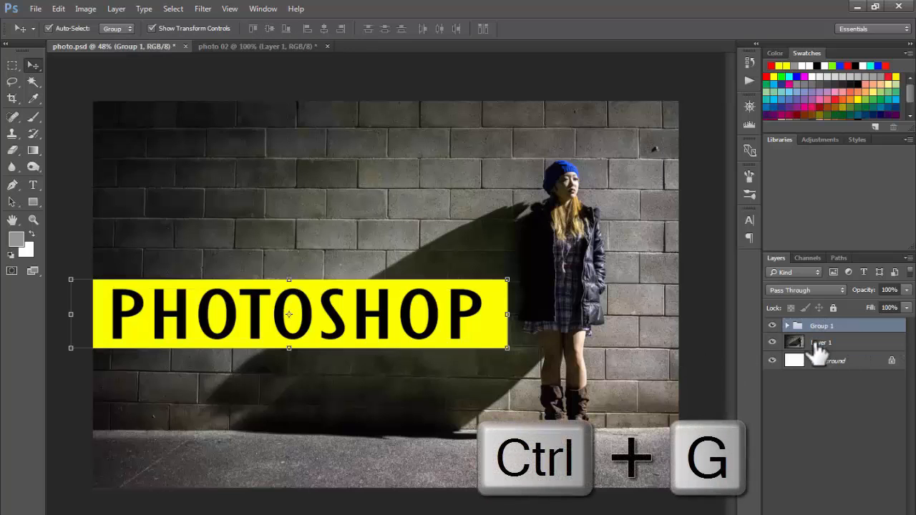
{"action": "key", "text": "ctrl+z"}
{"action": "left_click", "coordinate": [141, 8]}
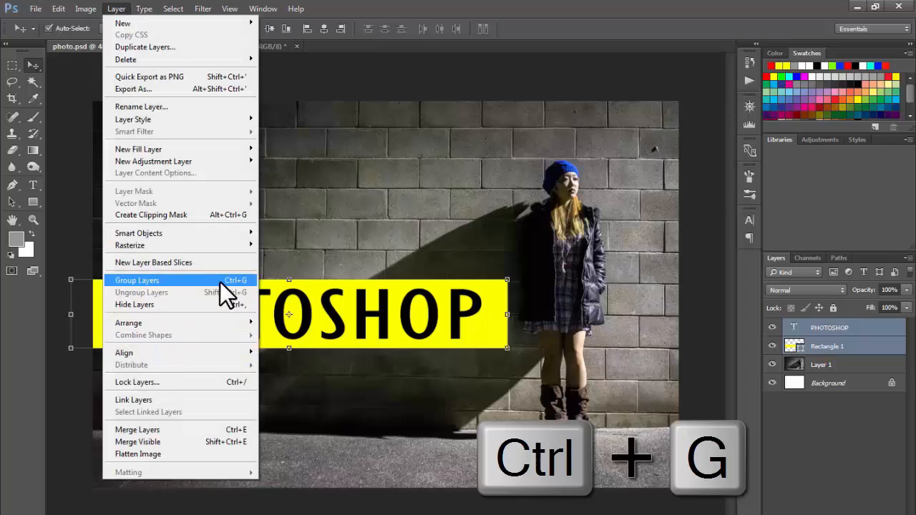
{"action": "left_click", "coordinate": [181, 284]}
{"action": "left_click", "coordinate": [772, 327]}
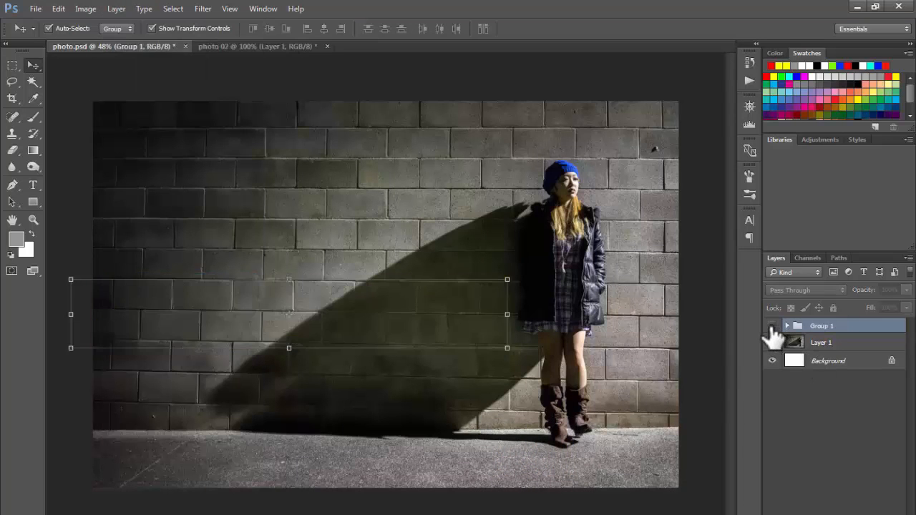
{"action": "left_click", "coordinate": [772, 327]}
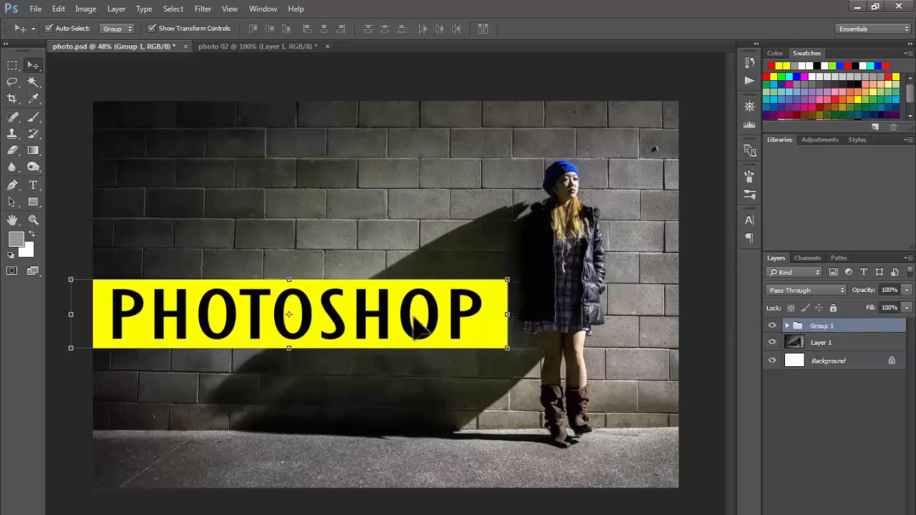
Expand Group 1 and select the PHOTOSHOP text layer inside it.
{"action": "left_click", "coordinate": [788, 326]}
{"action": "left_click", "coordinate": [820, 342]}
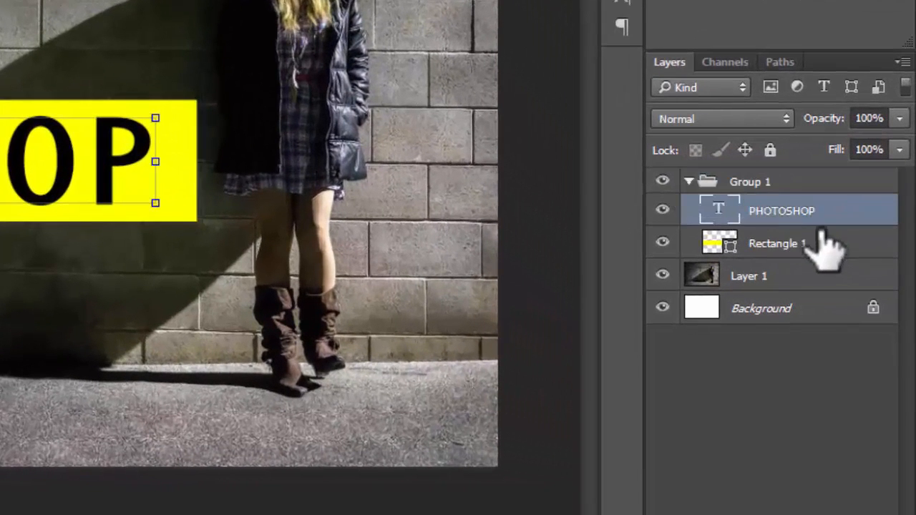
{"action": "left_click", "coordinate": [792, 247]}
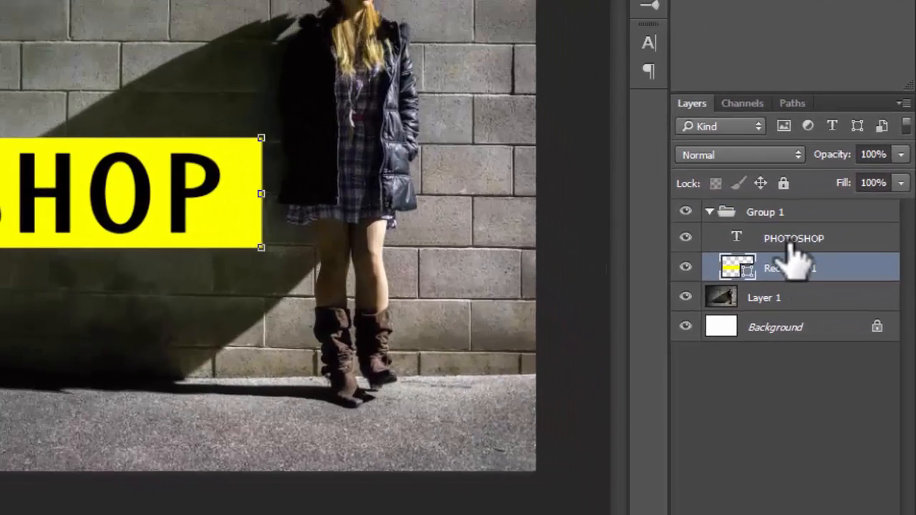
{"action": "left_click", "coordinate": [790, 242]}
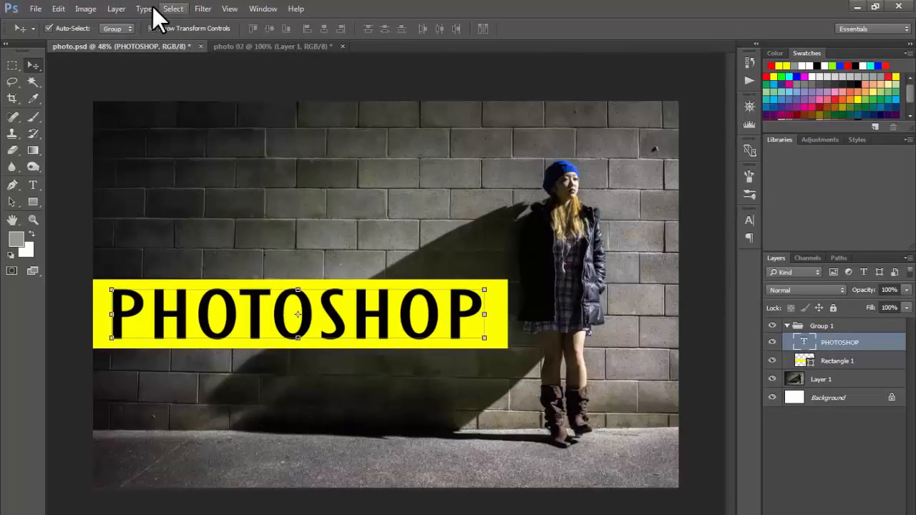
Examine the Layer Style blending options of the PHOTOSHOP text layer and close them without changes.
{"action": "left_click", "coordinate": [118, 8]}
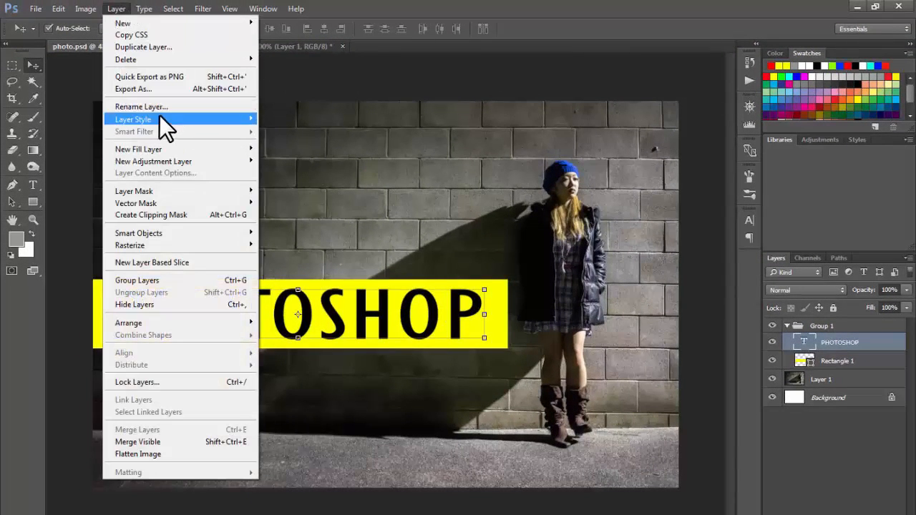
{"action": "mouse_move", "coordinate": [160, 119]}
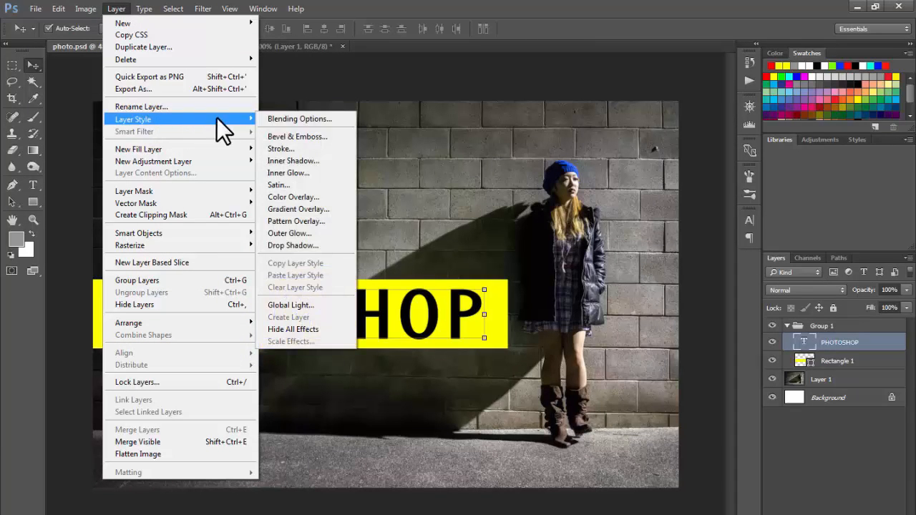
{"action": "left_click", "coordinate": [337, 118]}
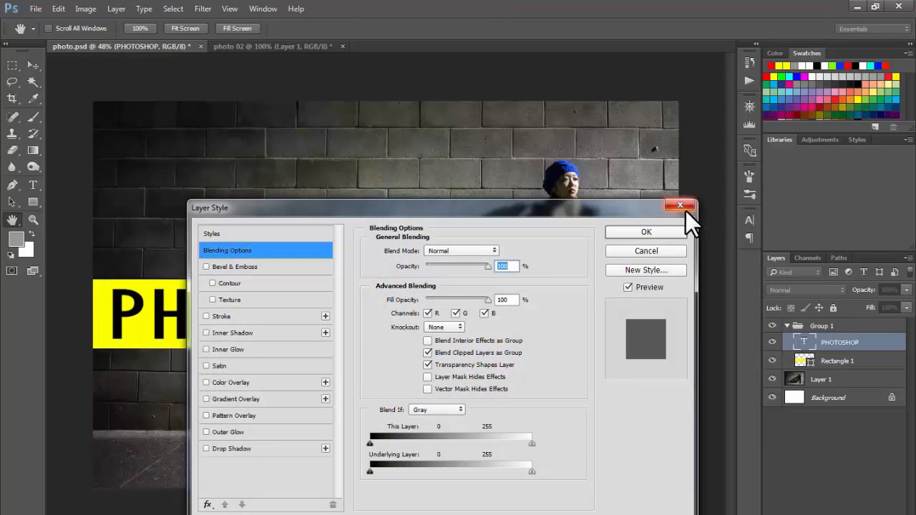
{"action": "left_click", "coordinate": [683, 208]}
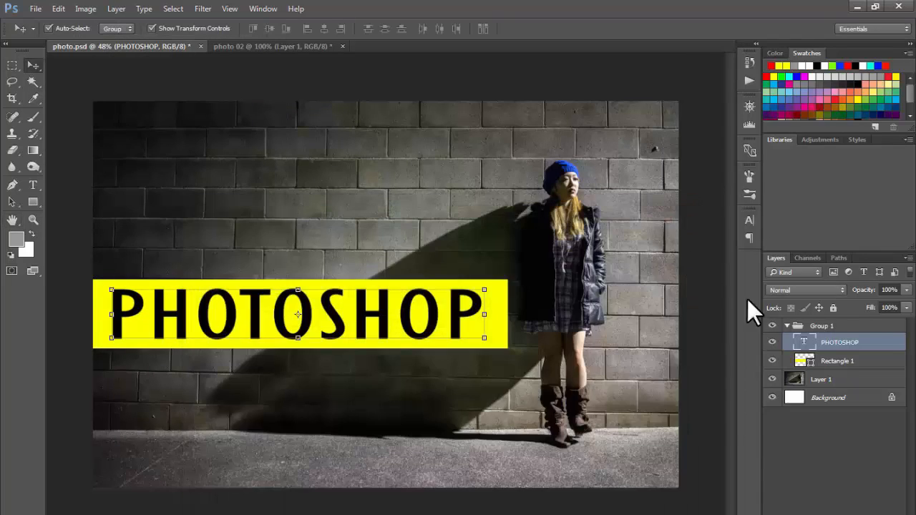
Open the PHOTOSHOP text layer's blending options three times, dismissing the Layer Style dialog each time without changes.
{"action": "right_click", "coordinate": [874, 343]}
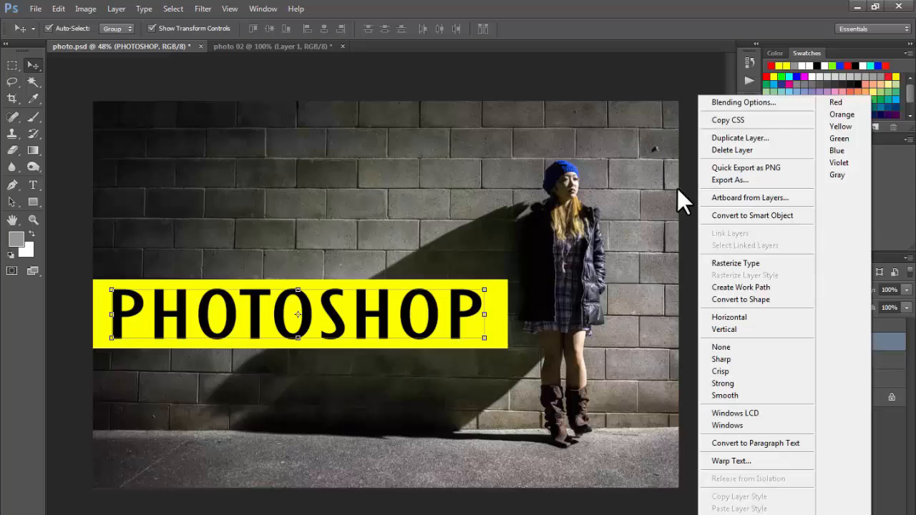
{"action": "left_click", "coordinate": [735, 102]}
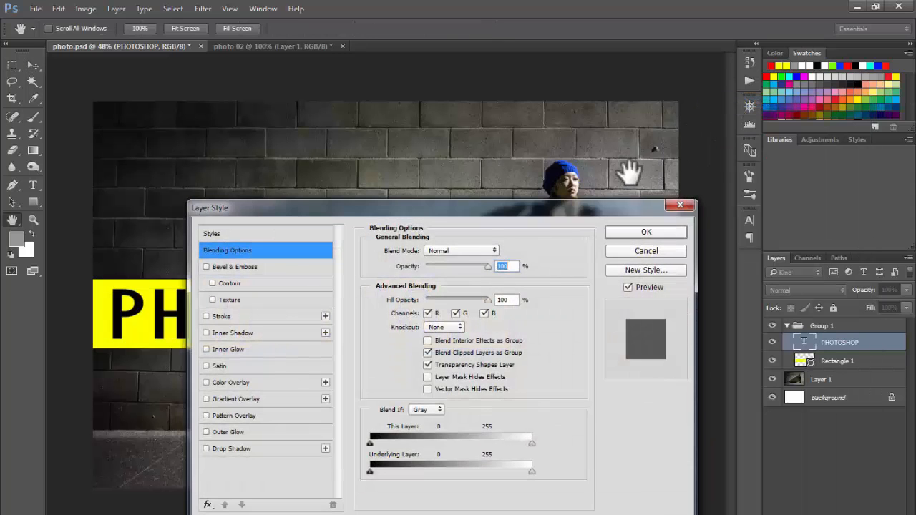
{"action": "left_click", "coordinate": [679, 208]}
{"action": "key", "text": "v"}
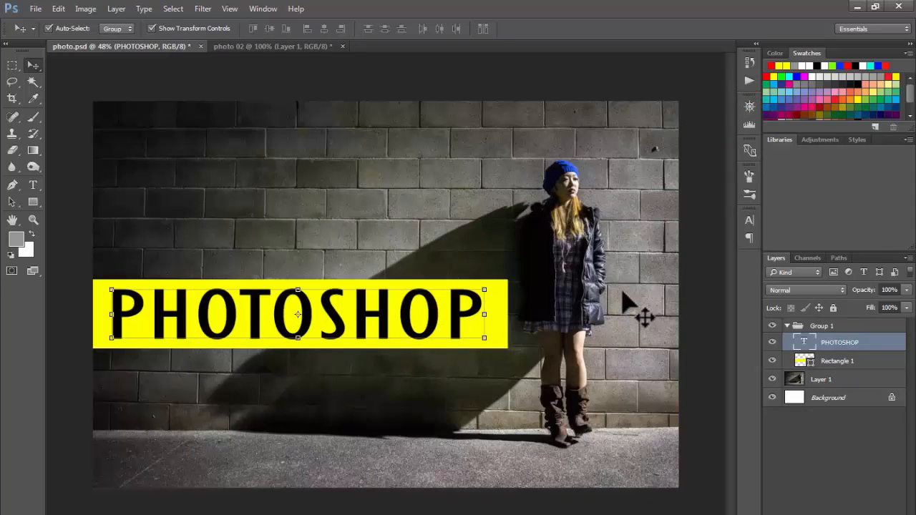
{"action": "double_click", "coordinate": [883, 347]}
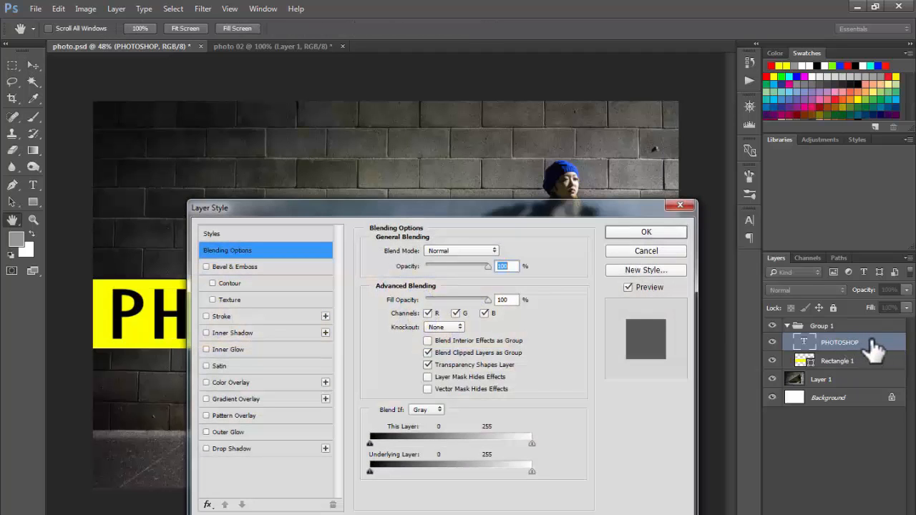
{"action": "left_click", "coordinate": [679, 205]}
{"action": "double_click", "coordinate": [887, 346]}
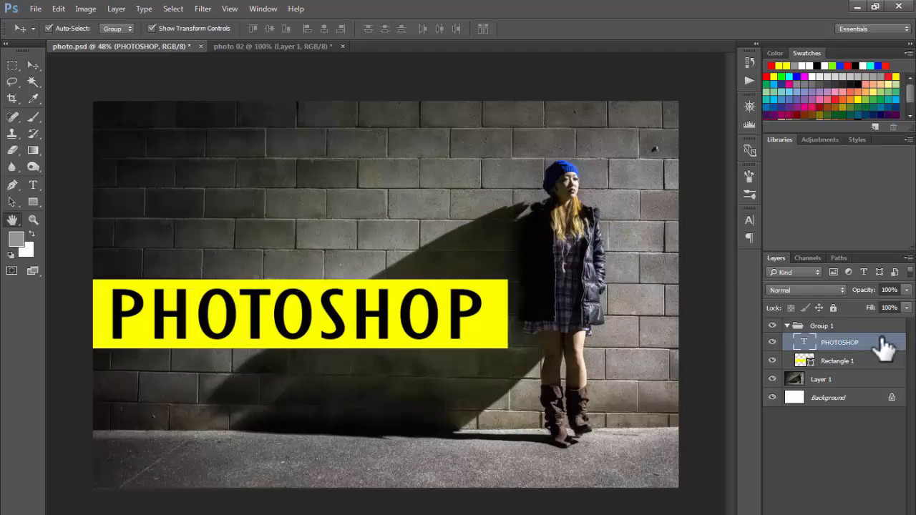
{"action": "left_click_drag", "start_coordinate": [479, 206], "coordinate": [353, 138]}
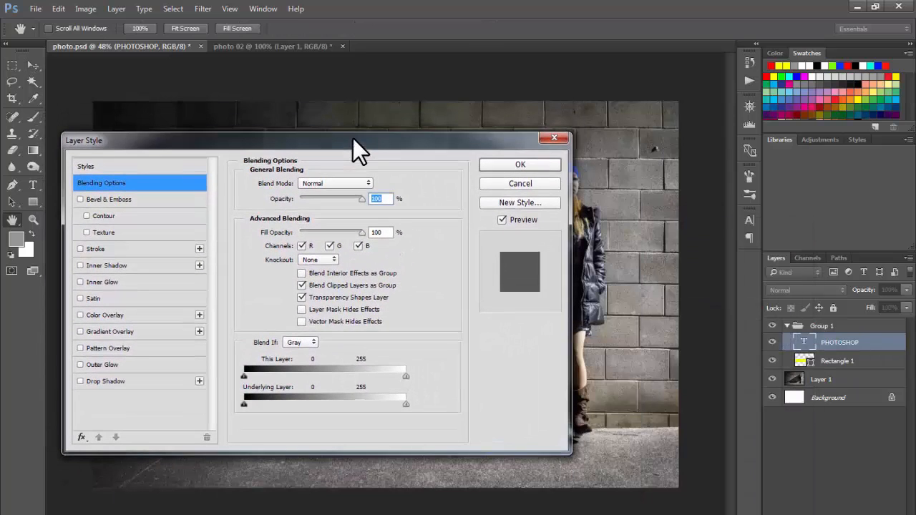
{"action": "left_click", "coordinate": [555, 139]}
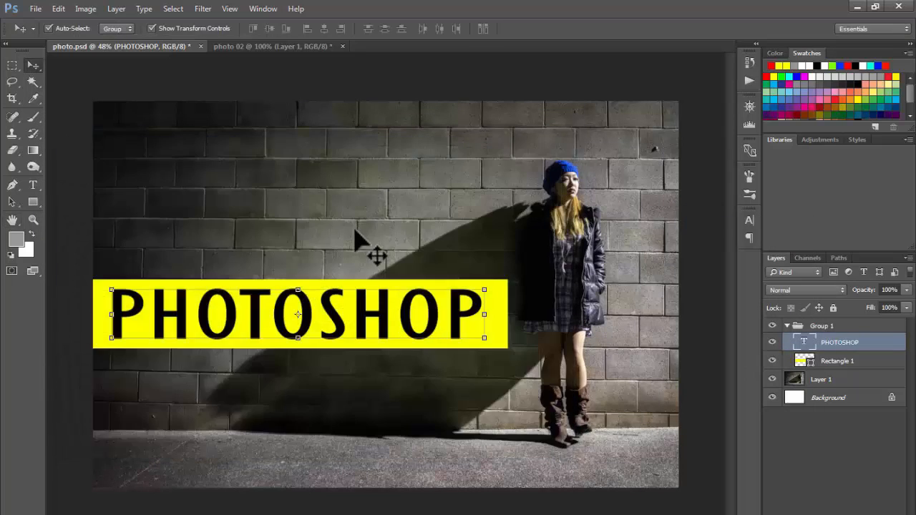
{"action": "key", "text": "l"}
{"action": "key", "text": "alt+l"}
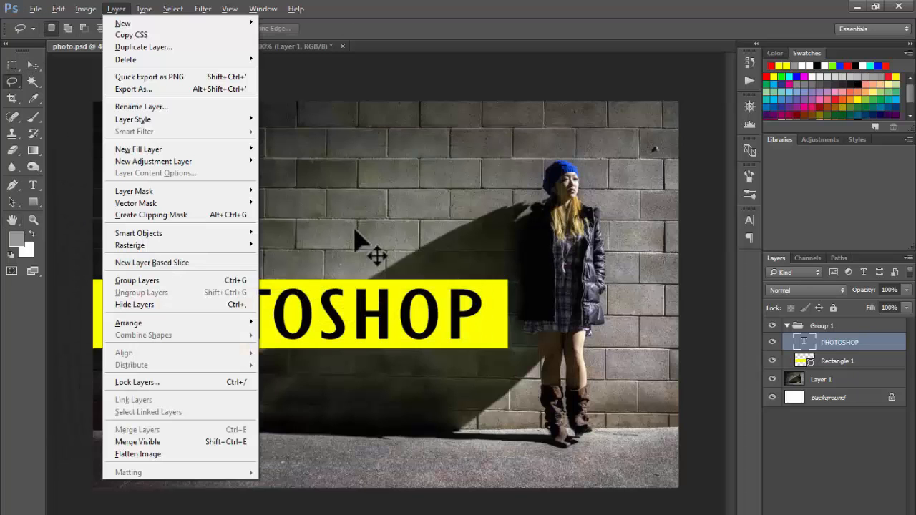
{"action": "key", "text": "y"}
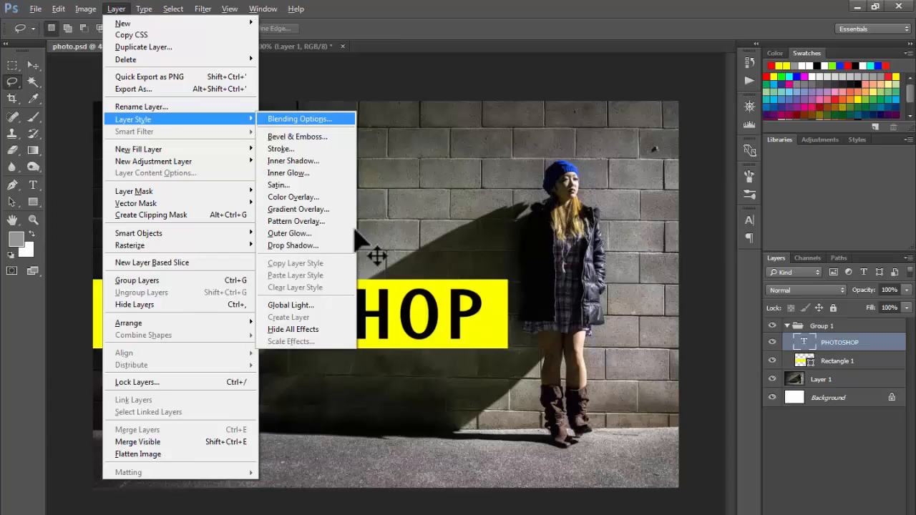
{"action": "key", "text": "Return"}
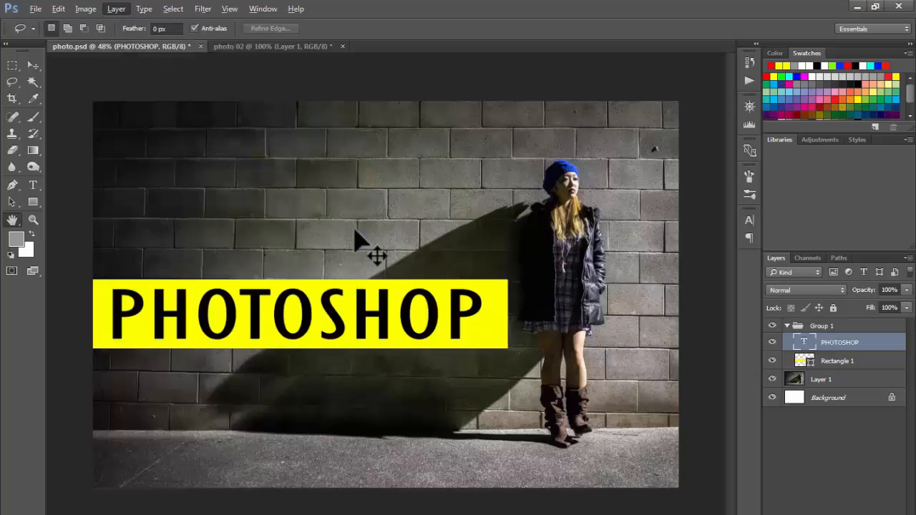
{"action": "key", "text": "Escape"}
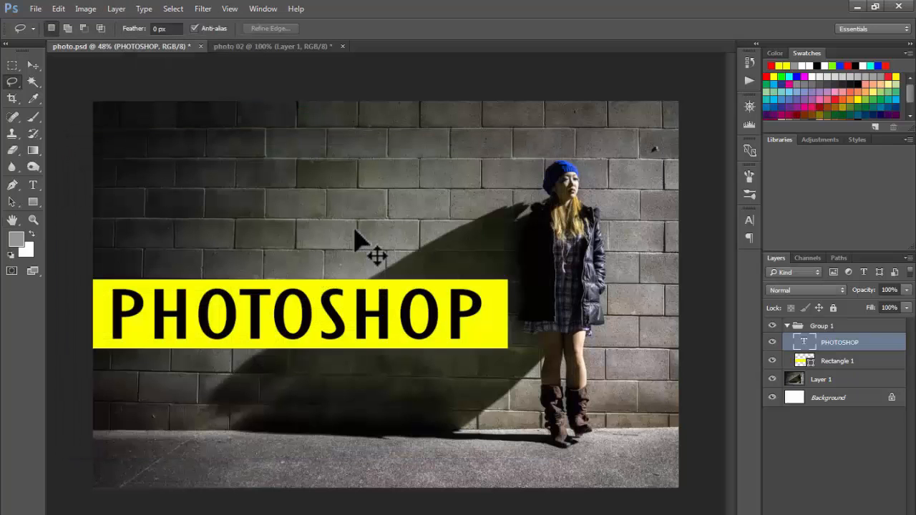
Open the blending options of the PHOTOSHOP text layer and move the Layer Style dialog clear of the text.
{"action": "key", "text": "alt+l"}
{"action": "key", "text": "y"}
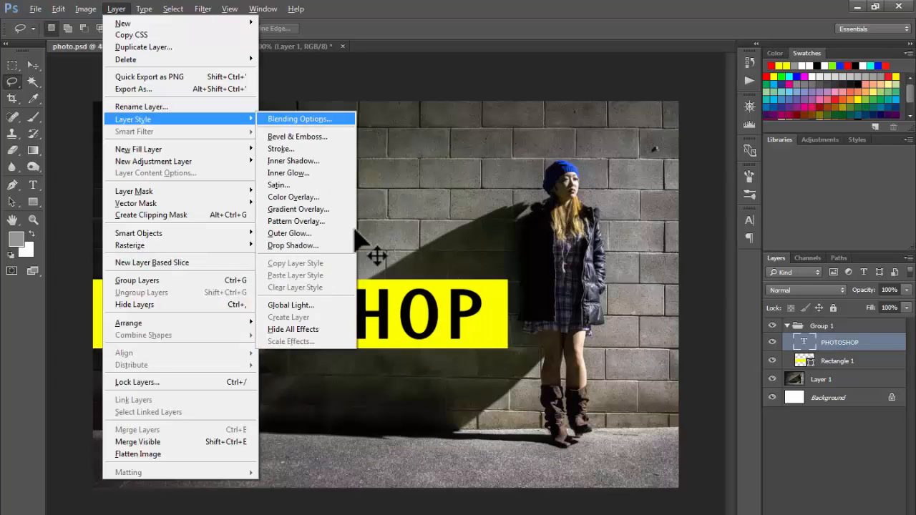
{"action": "key", "text": "Return"}
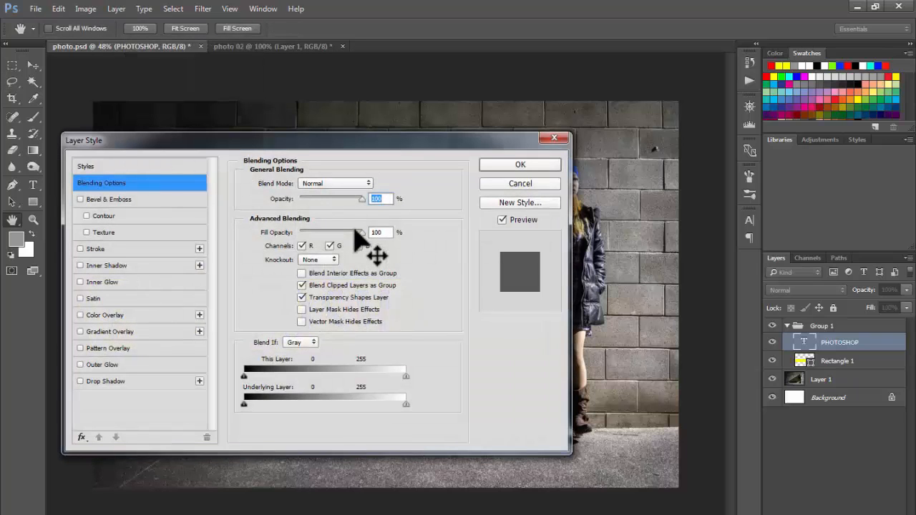
{"action": "left_click_drag", "start_coordinate": [343, 146], "coordinate": [457, 151]}
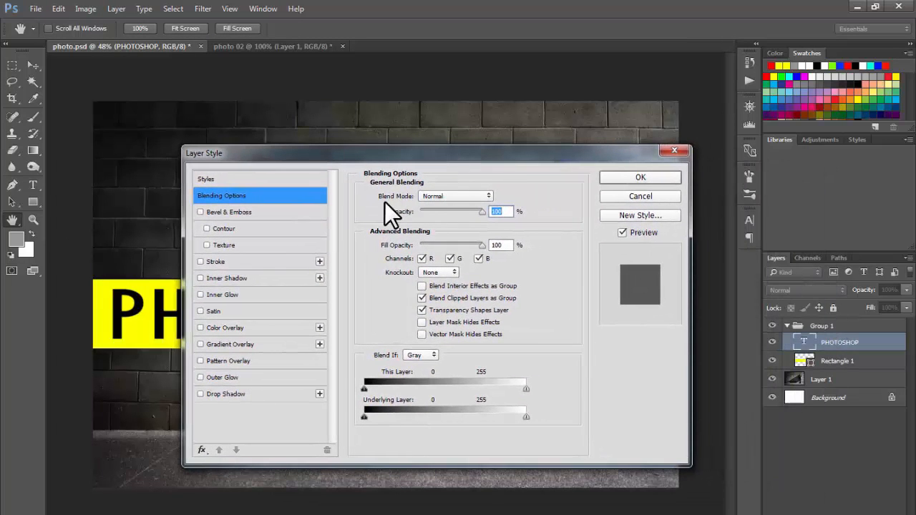
{"action": "left_click_drag", "start_coordinate": [231, 155], "coordinate": [234, 156]}
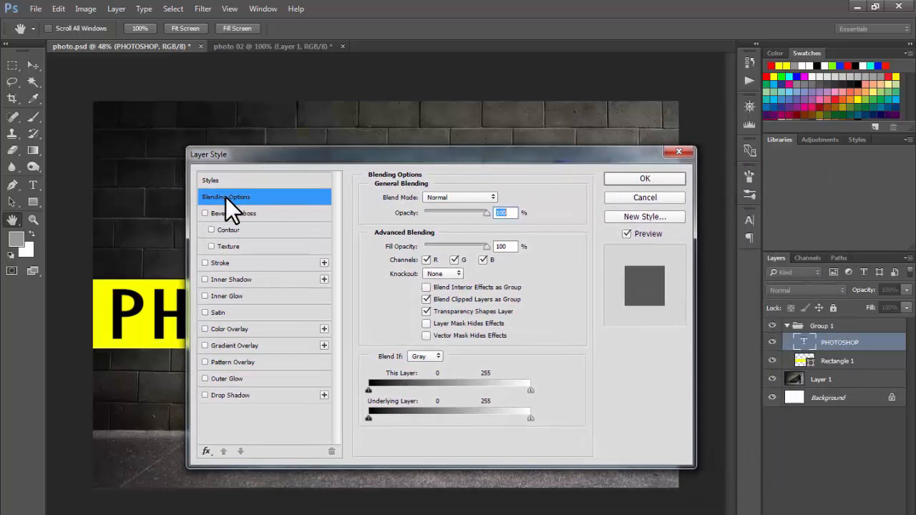
{"action": "left_click", "coordinate": [225, 197]}
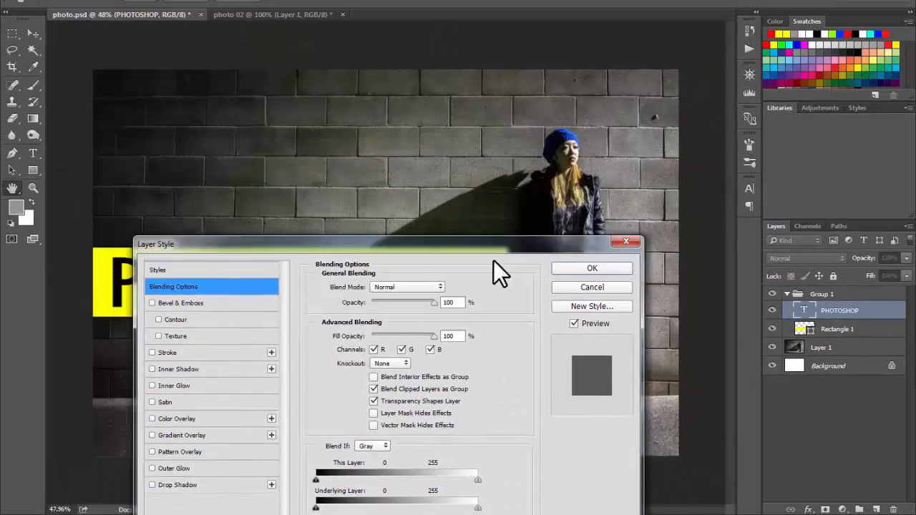
{"action": "left_click_drag", "start_coordinate": [493, 260], "coordinate": [540, 315]}
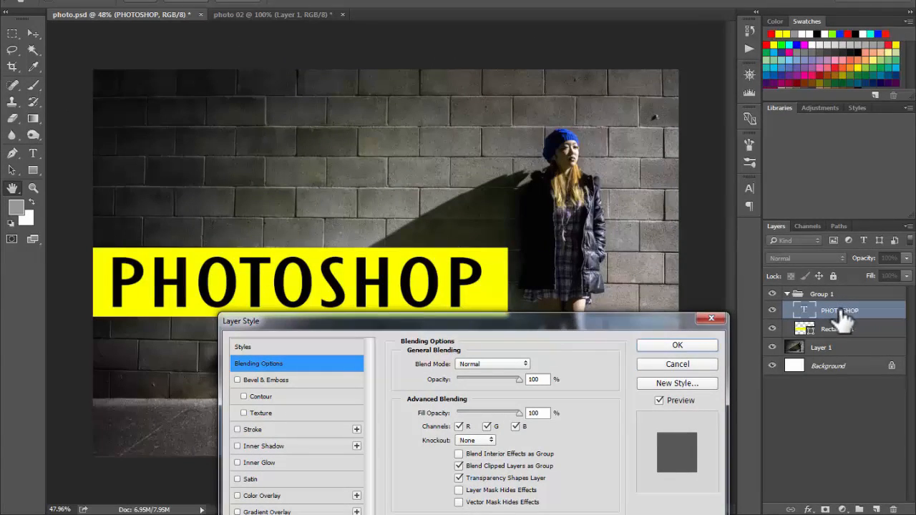
{"action": "left_click_drag", "start_coordinate": [585, 316], "coordinate": [547, 324]}
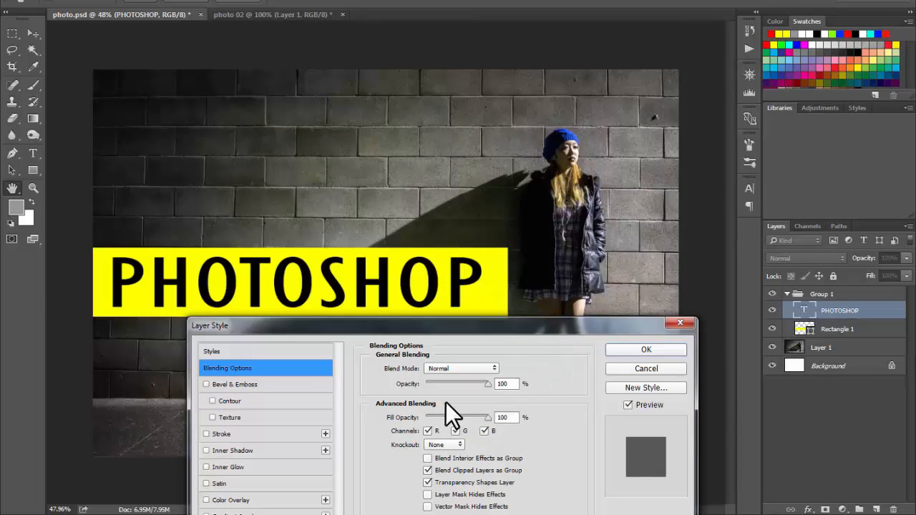
{"action": "left_click_drag", "start_coordinate": [474, 332], "coordinate": [494, 315]}
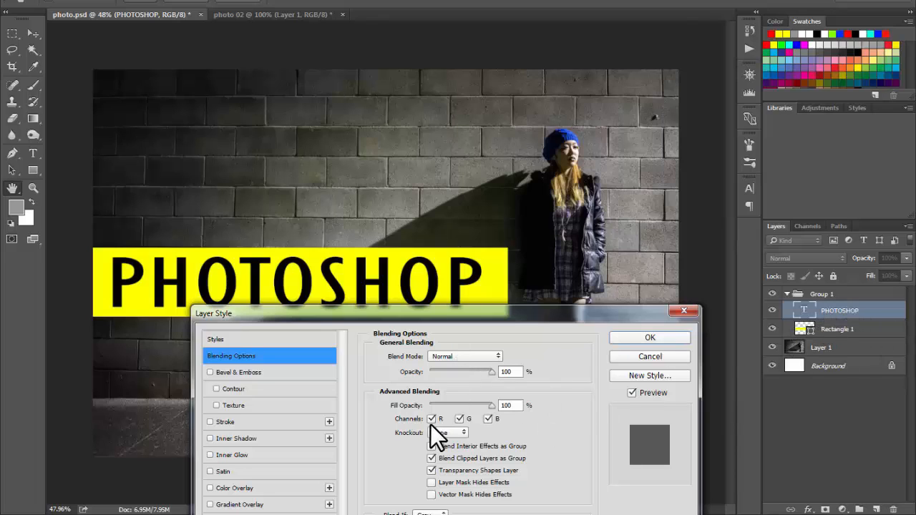
Turn off Blend Clipped Layers as Group, set Knockout to Shallow and lower Fill Opacity to 0%.
{"action": "left_click", "coordinate": [432, 458]}
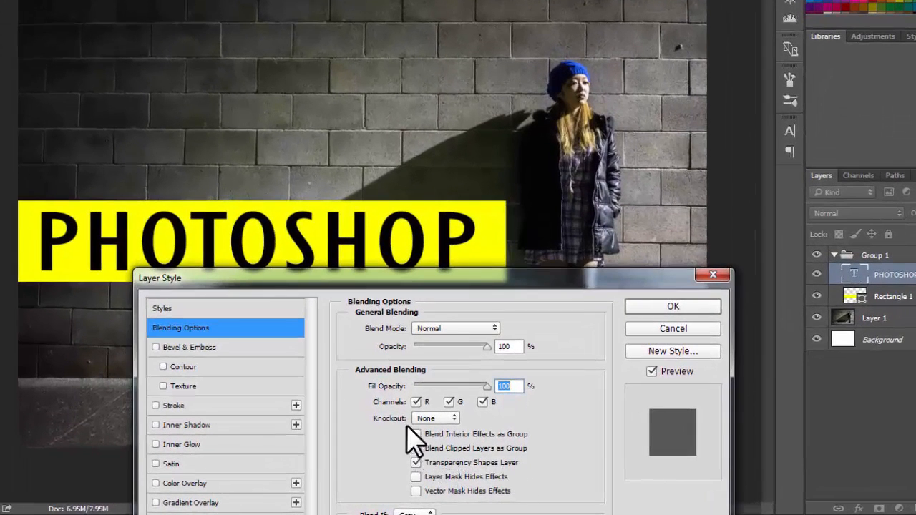
{"action": "left_click", "coordinate": [431, 417]}
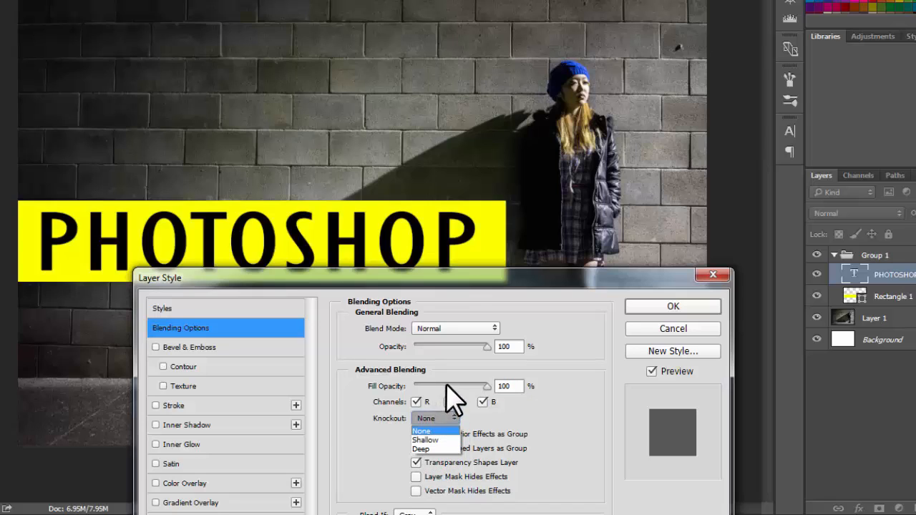
{"action": "left_click", "coordinate": [434, 441]}
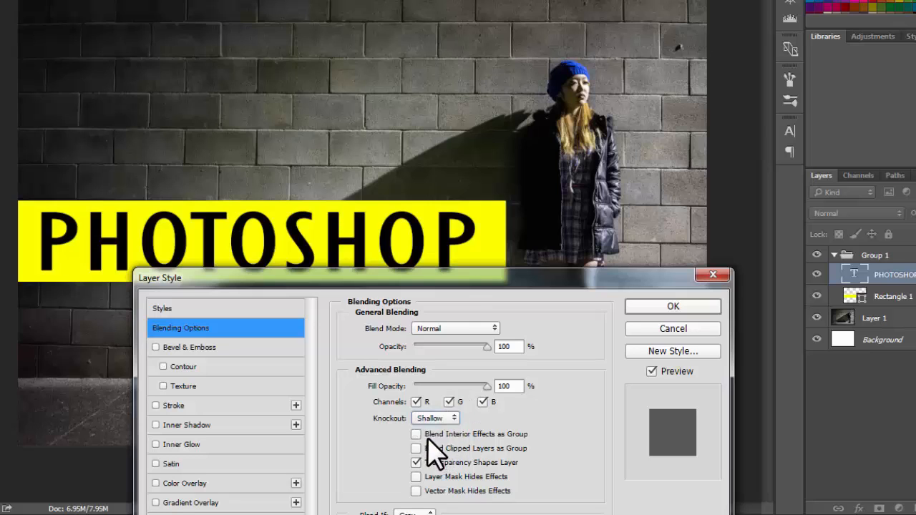
{"action": "left_click_drag", "start_coordinate": [484, 387], "coordinate": [364, 384]}
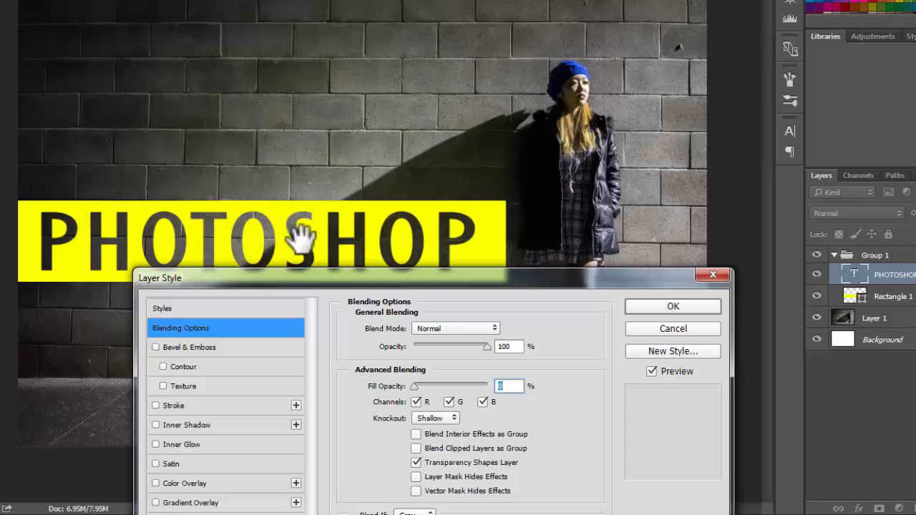
Toggle Transparency Shapes Layer to compare its effect on the text, leaving it enabled.
{"action": "left_click", "coordinate": [416, 463]}
{"action": "left_click", "coordinate": [416, 462]}
{"action": "left_click", "coordinate": [416, 462]}
{"action": "left_click_drag", "start_coordinate": [319, 280], "coordinate": [315, 292]}
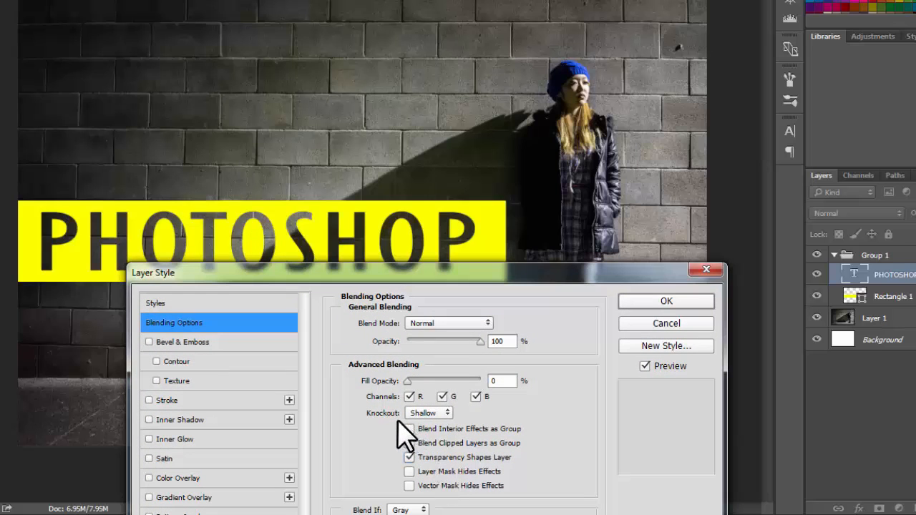
Try the Deep knockout on the text layer and return Knockout to Shallow.
{"action": "left_click", "coordinate": [426, 413]}
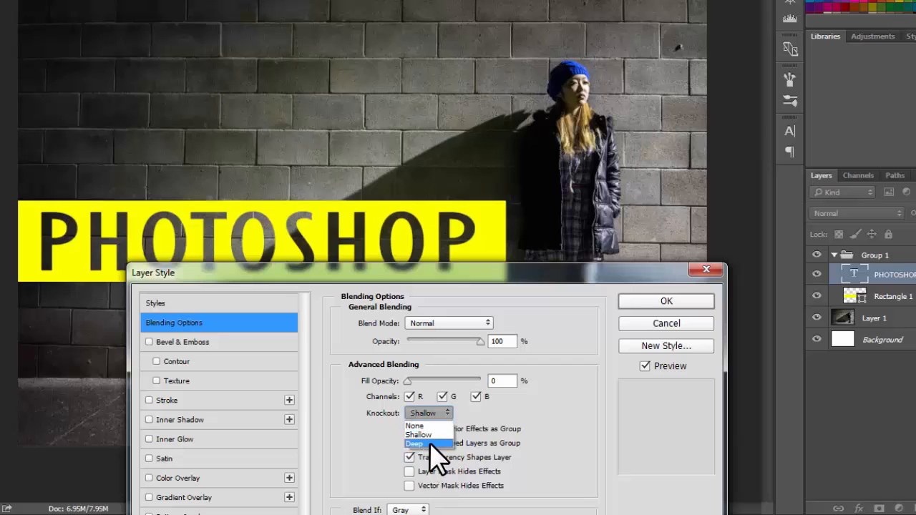
{"action": "left_click", "coordinate": [429, 447]}
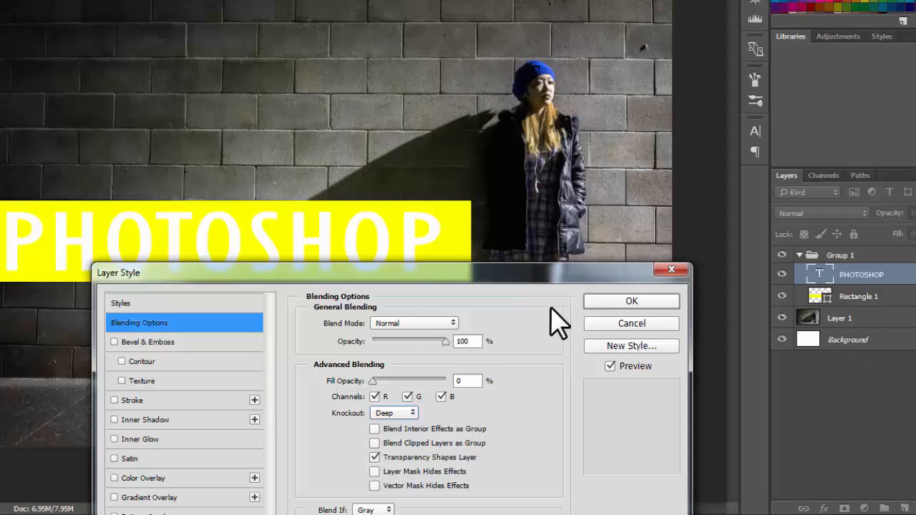
{"action": "left_click", "coordinate": [392, 412]}
{"action": "left_click", "coordinate": [388, 432]}
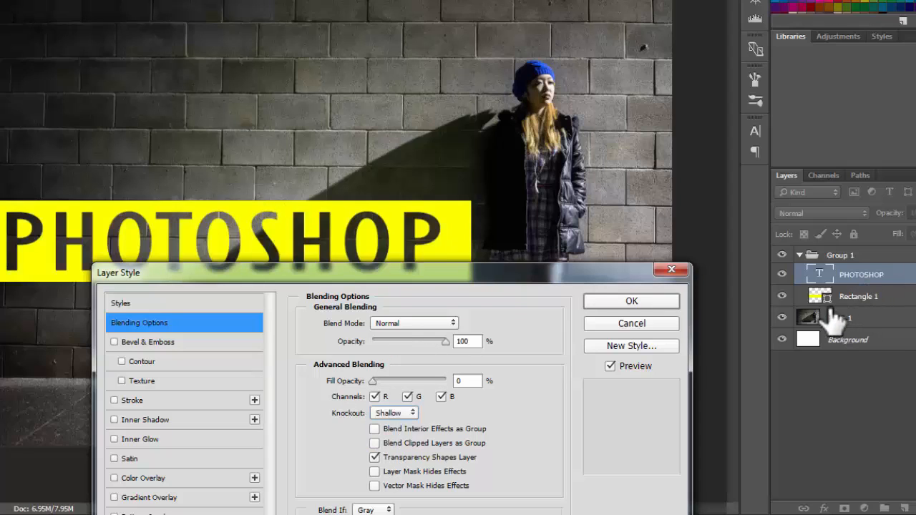
Switch Blend Interior Effects as Group on and back off for the text layer.
{"action": "mouse_move", "coordinate": [385, 276]}
{"action": "left_mouse_down"}
{"action": "mouse_move", "coordinate": [415, 188]}
{"action": "mouse_move", "coordinate": [383, 259]}
{"action": "left_mouse_up"}
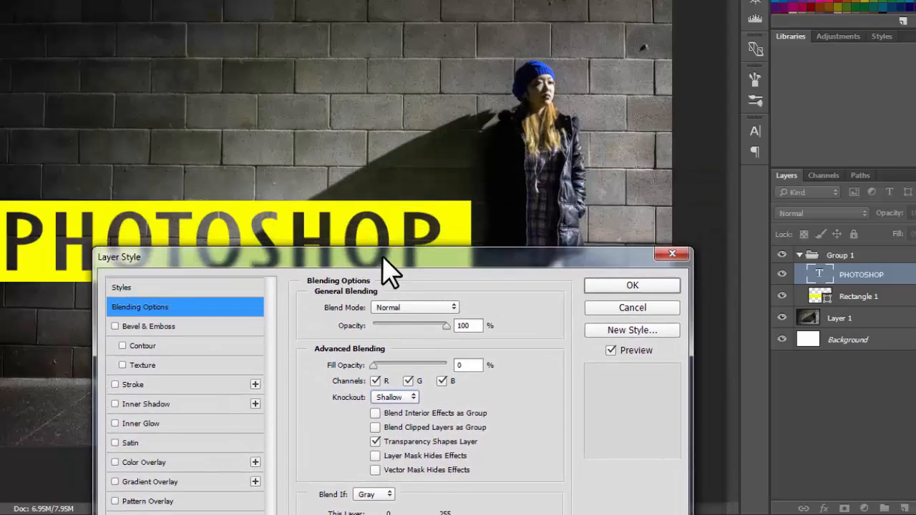
{"action": "left_click", "coordinate": [398, 440]}
{"action": "left_click", "coordinate": [397, 440]}
{"action": "left_click_drag", "start_coordinate": [564, 255], "coordinate": [630, 308]}
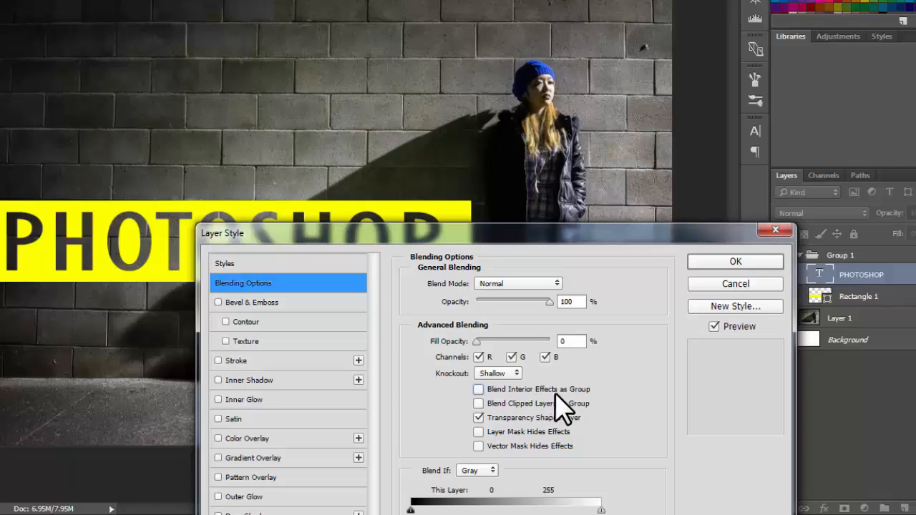
Enable the Satin and Inner Shadow effects on the PHOTOSHOP text layer, keeping the dialog clear of the text.
{"action": "left_click_drag", "start_coordinate": [385, 229], "coordinate": [540, 30]}
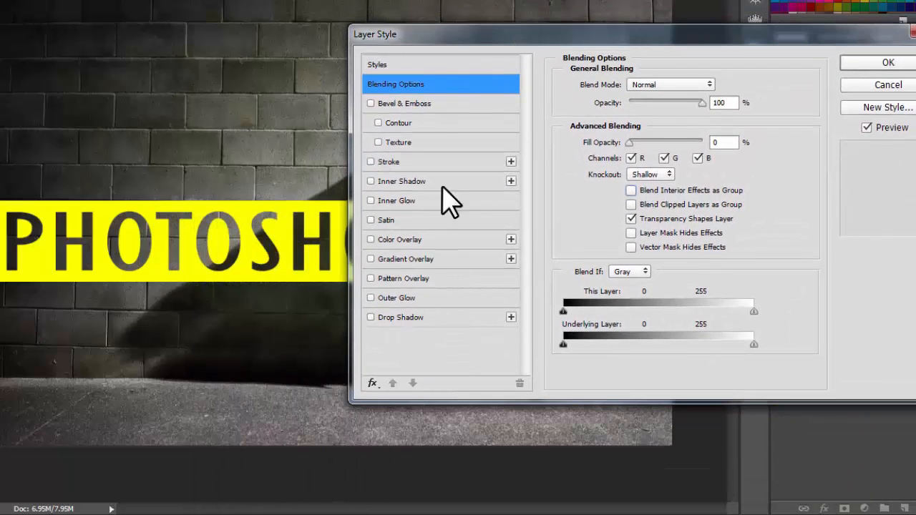
{"action": "left_click_drag", "start_coordinate": [424, 40], "coordinate": [395, 10]}
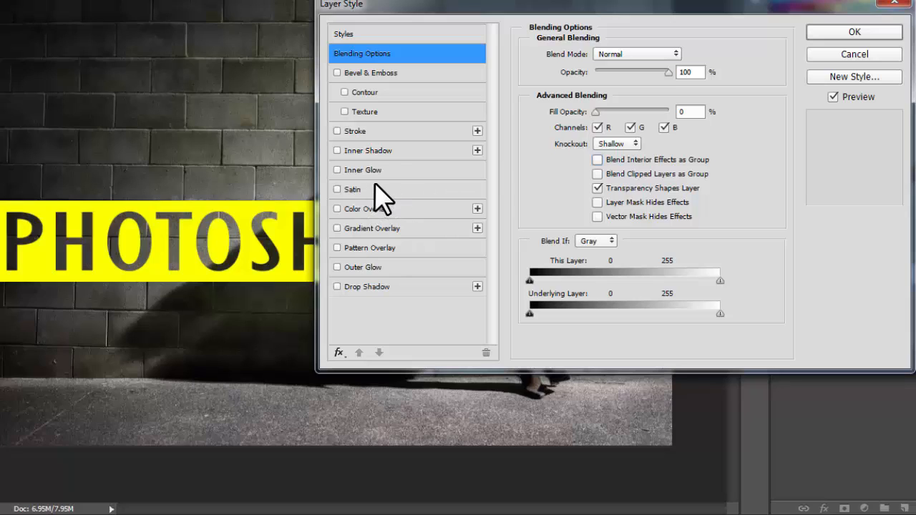
{"action": "left_click", "coordinate": [337, 189]}
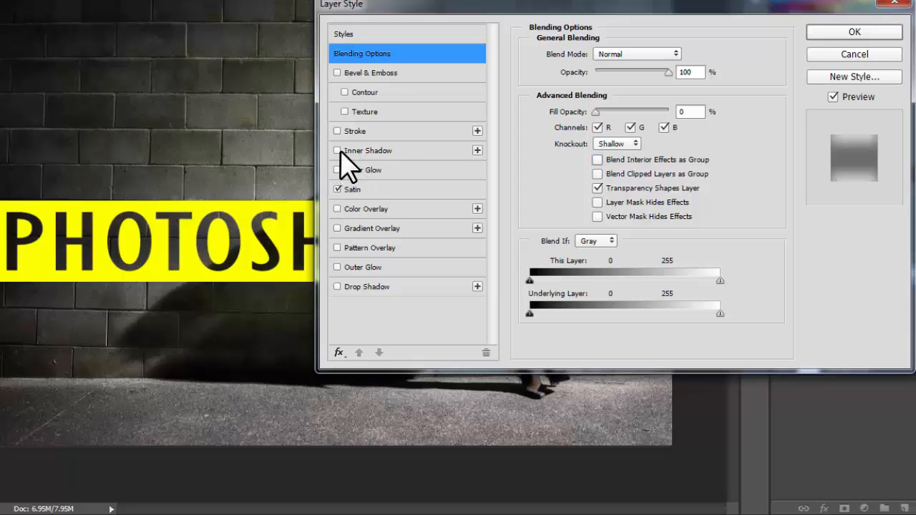
{"action": "left_click", "coordinate": [337, 151]}
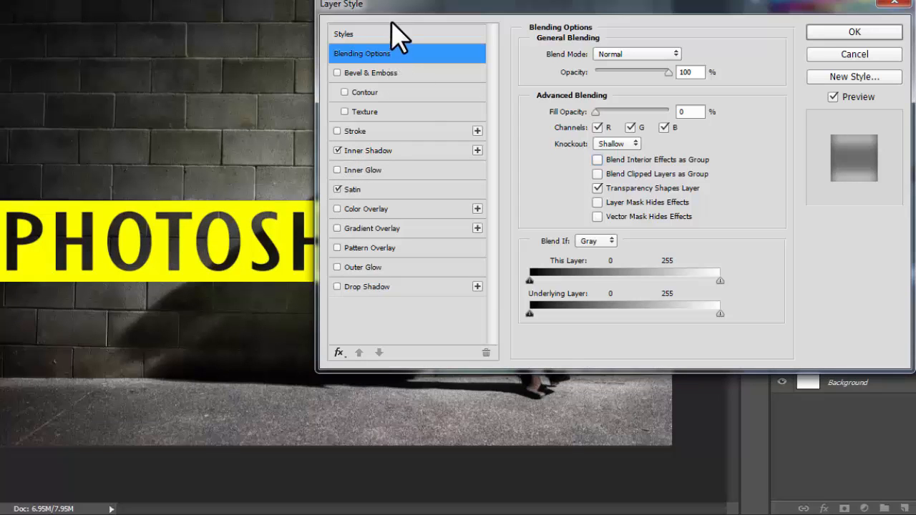
{"action": "left_click_drag", "start_coordinate": [395, 4], "coordinate": [379, 150]}
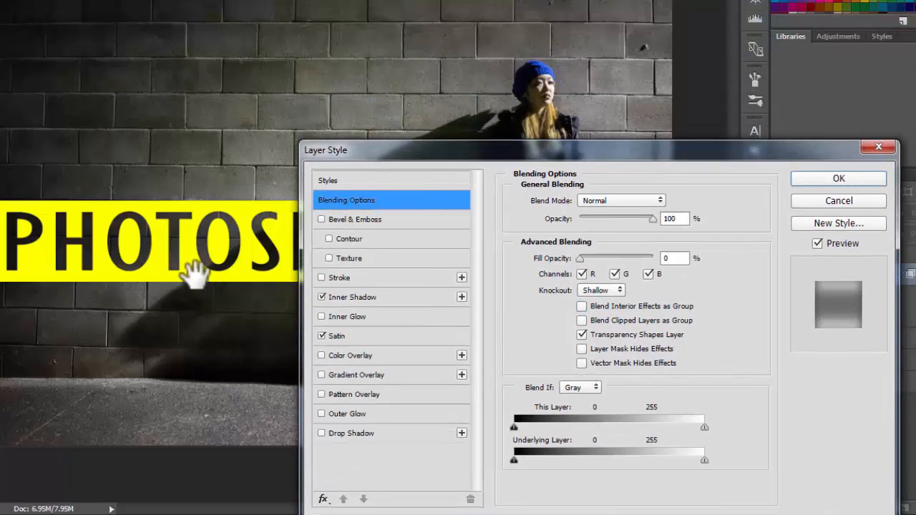
{"action": "left_click_drag", "start_coordinate": [573, 152], "coordinate": [417, 286]}
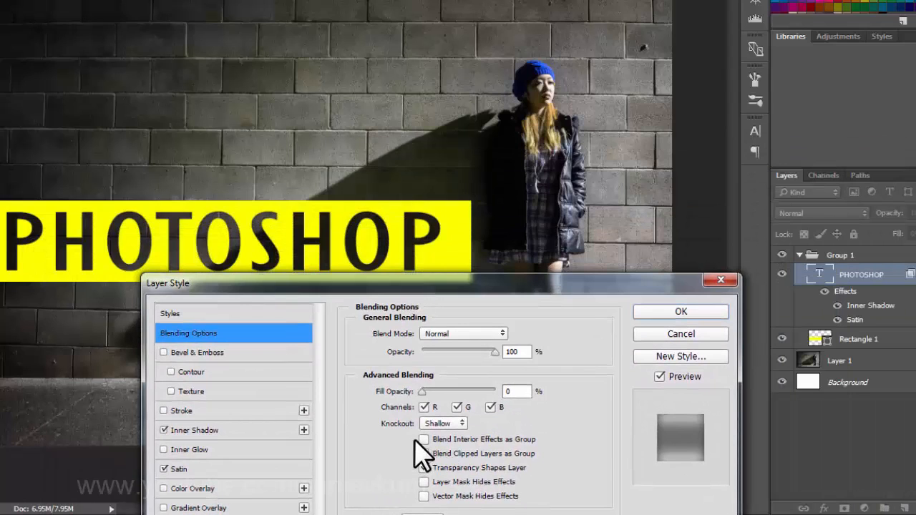
Toggle Blend Interior Effects as Group repeatedly to compare the text's interior effects, leaving it disabled.
{"action": "left_click", "coordinate": [423, 440]}
{"action": "left_click", "coordinate": [424, 439]}
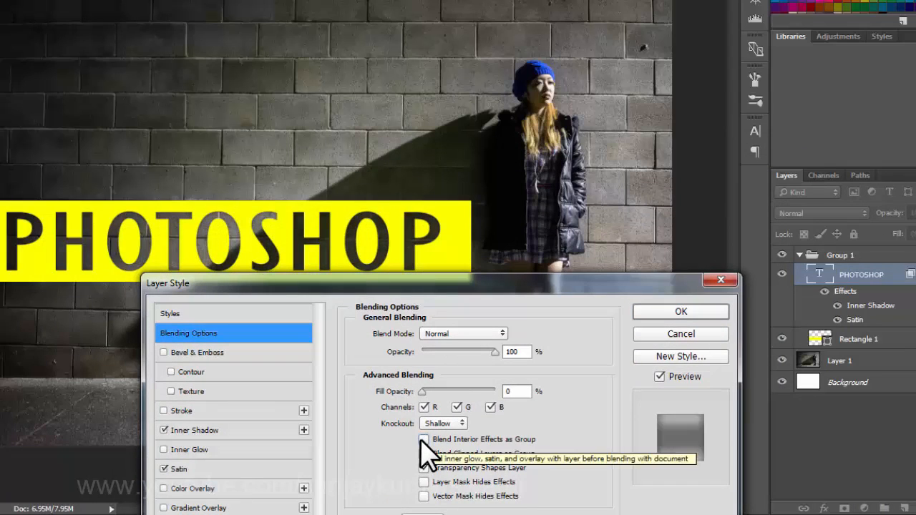
{"action": "left_click", "coordinate": [423, 439]}
{"action": "left_click", "coordinate": [423, 440]}
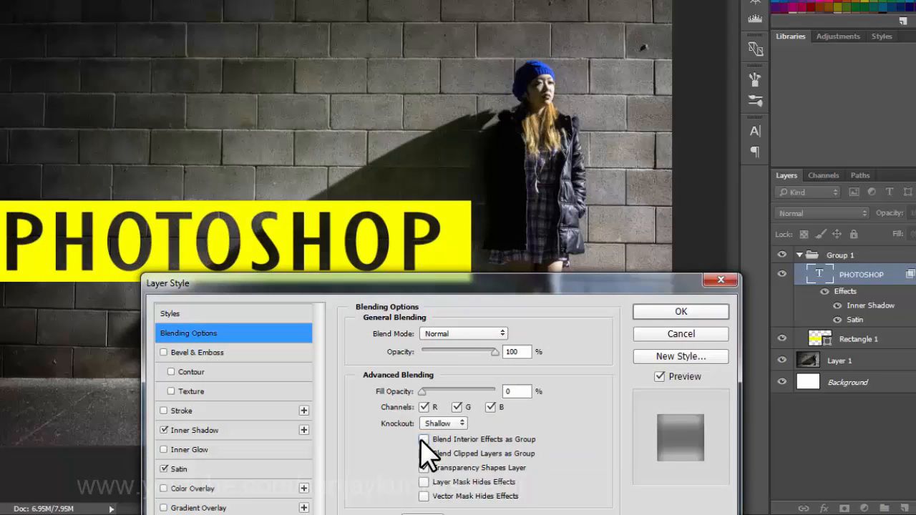
{"action": "left_click", "coordinate": [423, 439]}
{"action": "left_click", "coordinate": [424, 440]}
{"action": "left_click", "coordinate": [424, 439]}
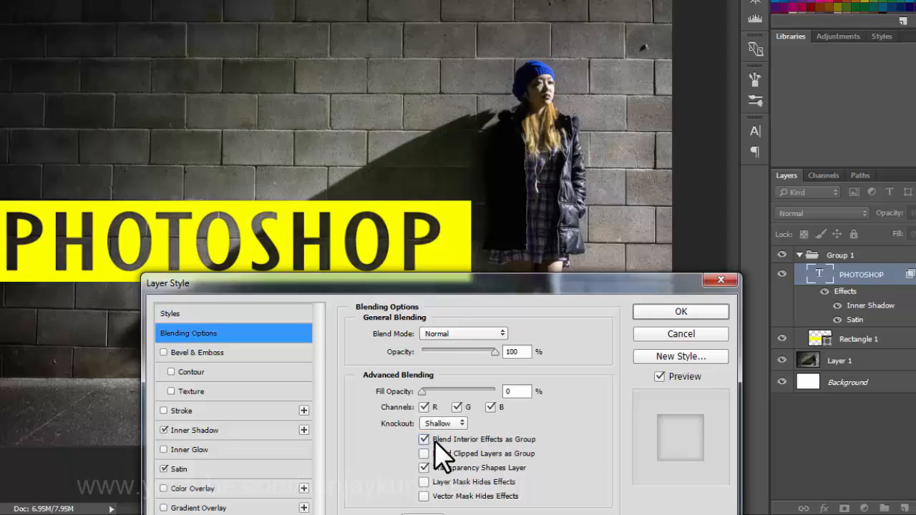
{"action": "left_click", "coordinate": [423, 439]}
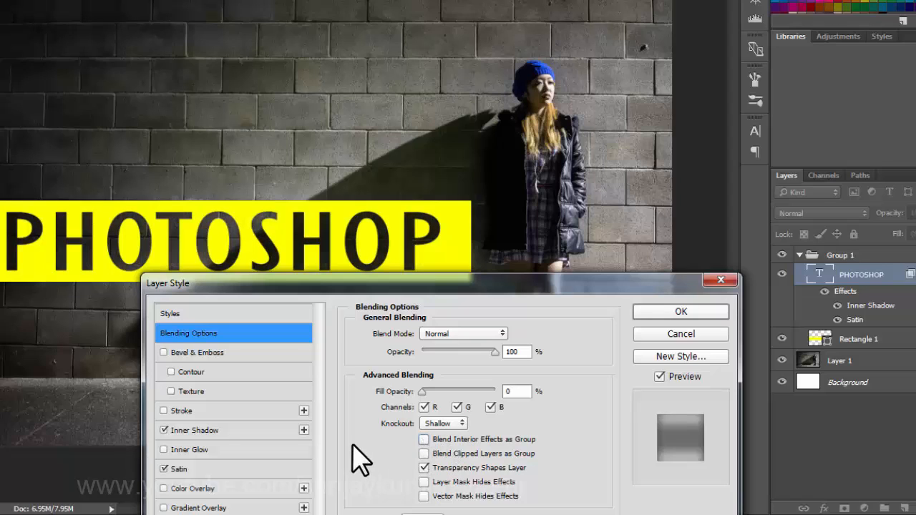
{"action": "left_click", "coordinate": [423, 439]}
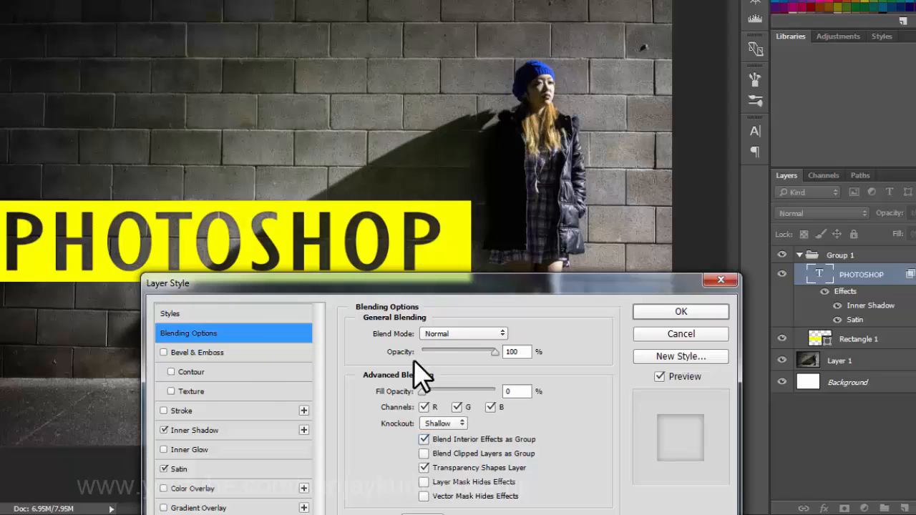
{"action": "left_click_drag", "start_coordinate": [446, 287], "coordinate": [465, 255]}
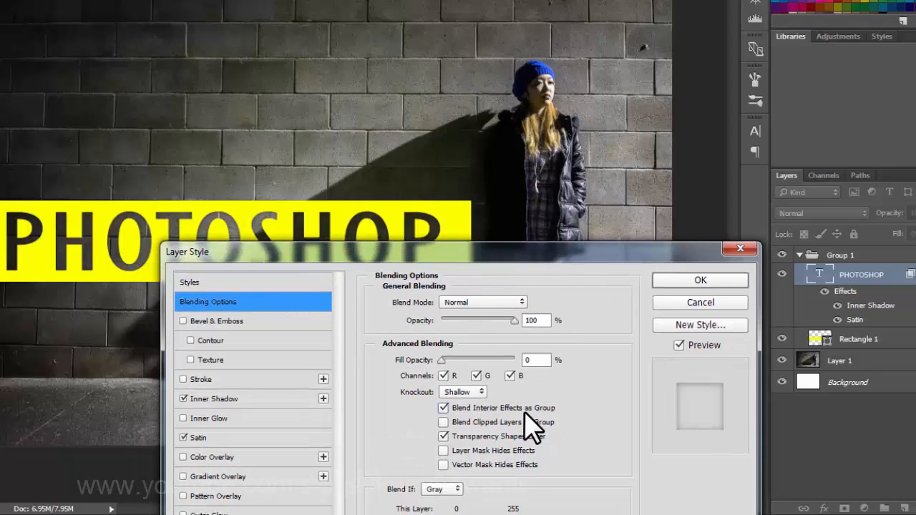
{"action": "left_click", "coordinate": [443, 408]}
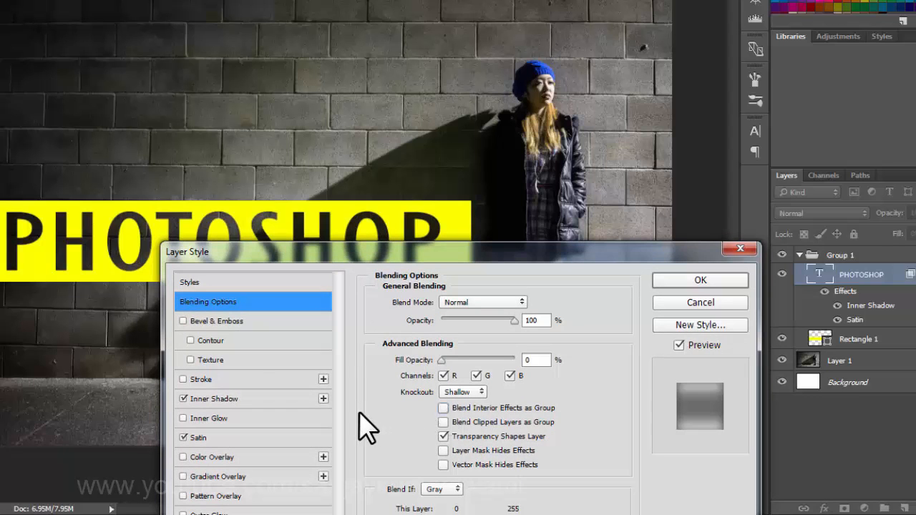
{"action": "left_click_drag", "start_coordinate": [373, 257], "coordinate": [358, 29]}
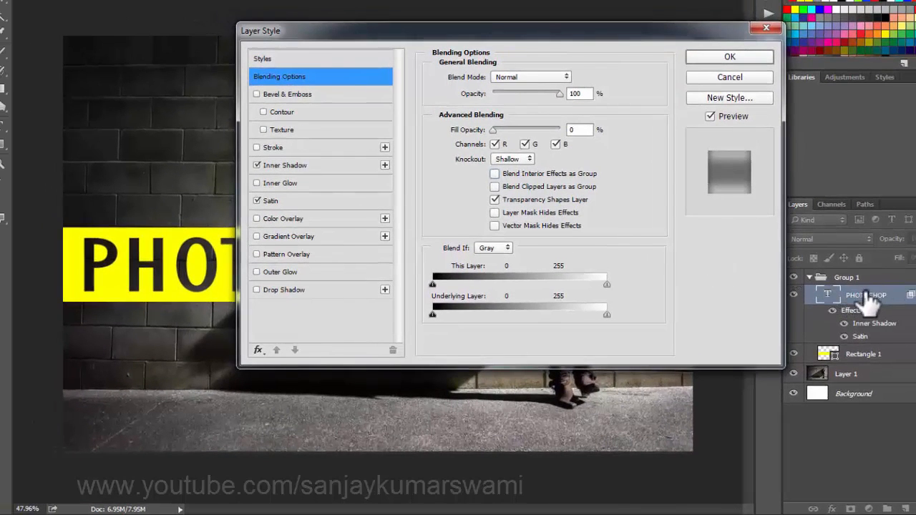
Enable the Stroke effect on the PHOTOSHOP text layer, with the dialog moved clear of the first letters.
{"action": "left_click_drag", "start_coordinate": [503, 38], "coordinate": [541, 76]}
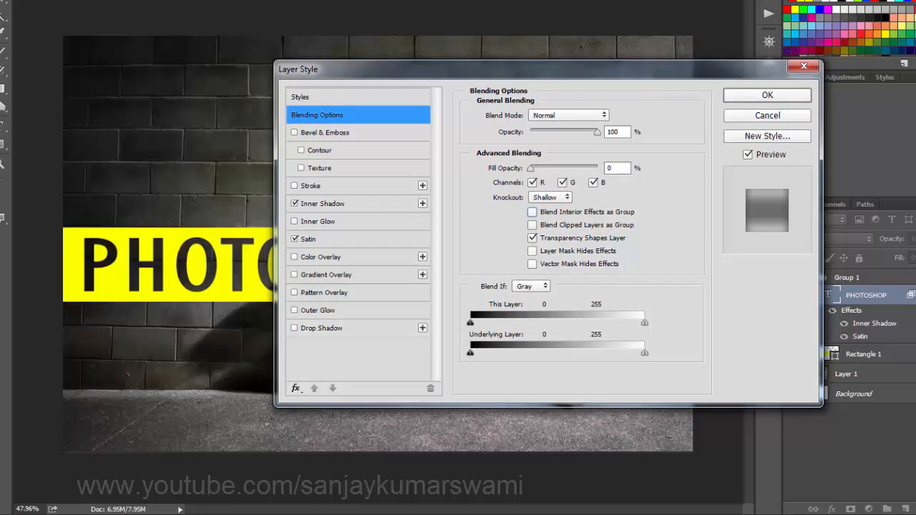
{"action": "left_click_drag", "start_coordinate": [566, 80], "coordinate": [625, 104]}
{"action": "left_click", "coordinate": [364, 208]}
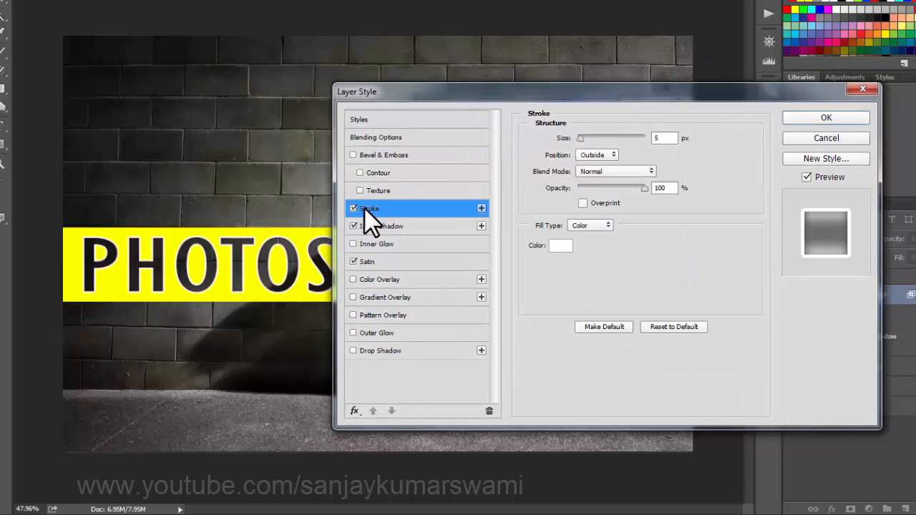
{"action": "left_click", "coordinate": [353, 208]}
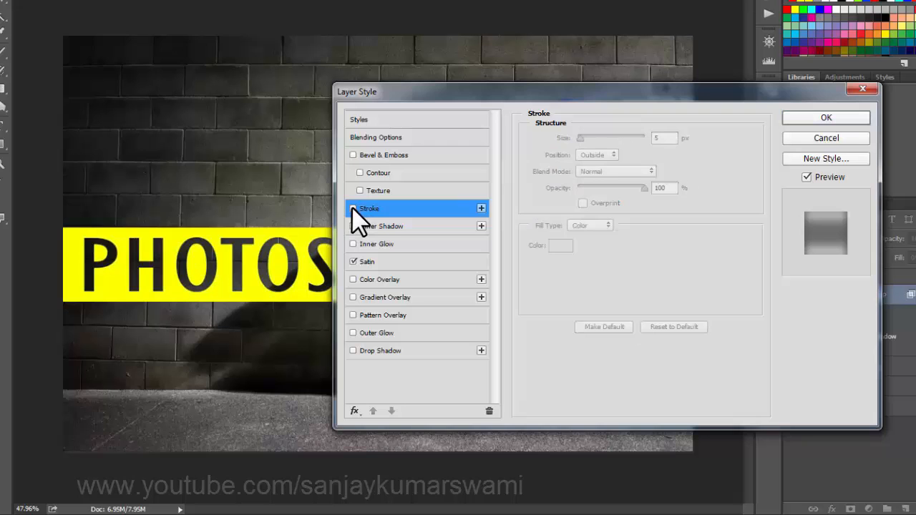
{"action": "left_click", "coordinate": [353, 208]}
{"action": "left_click_drag", "start_coordinate": [424, 87], "coordinate": [417, 169]}
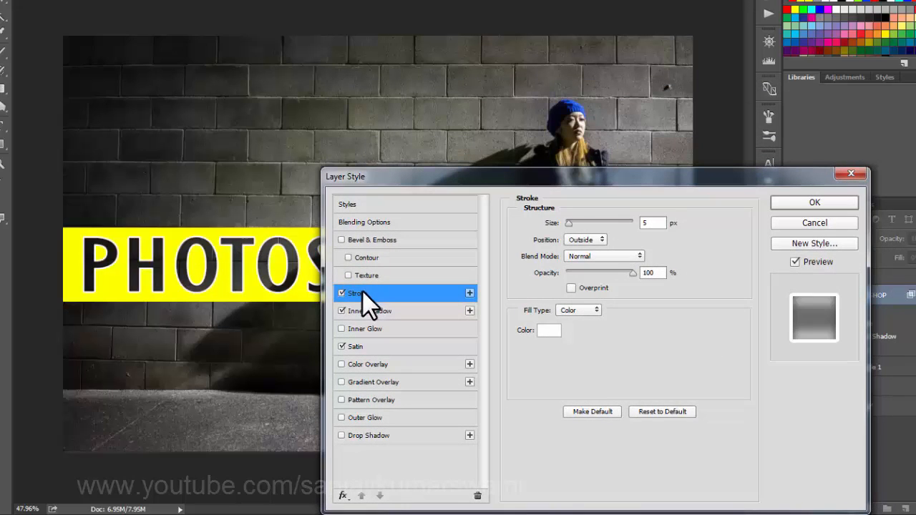
Set the text's stroke color to red (ff0000) and apply the layer style.
{"action": "left_click", "coordinate": [545, 333]}
{"action": "left_click_drag", "start_coordinate": [673, 215], "coordinate": [756, 184]}
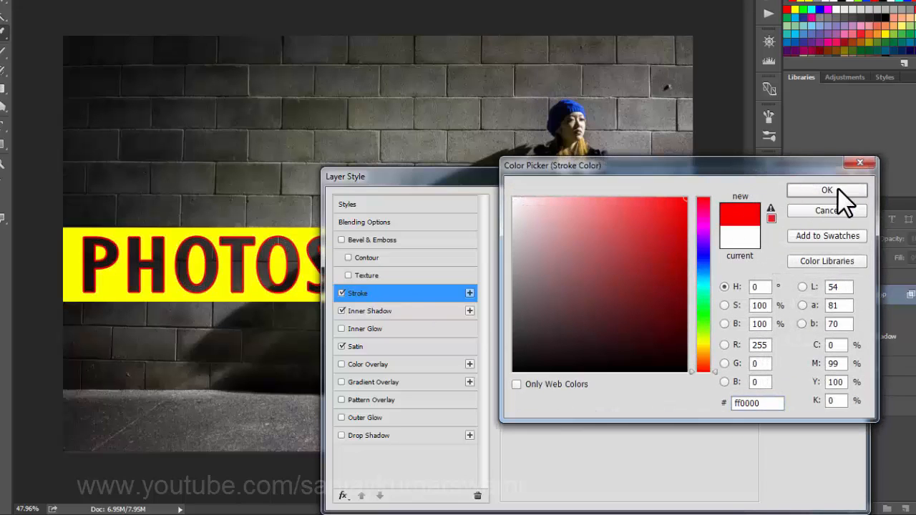
{"action": "left_click", "coordinate": [839, 189]}
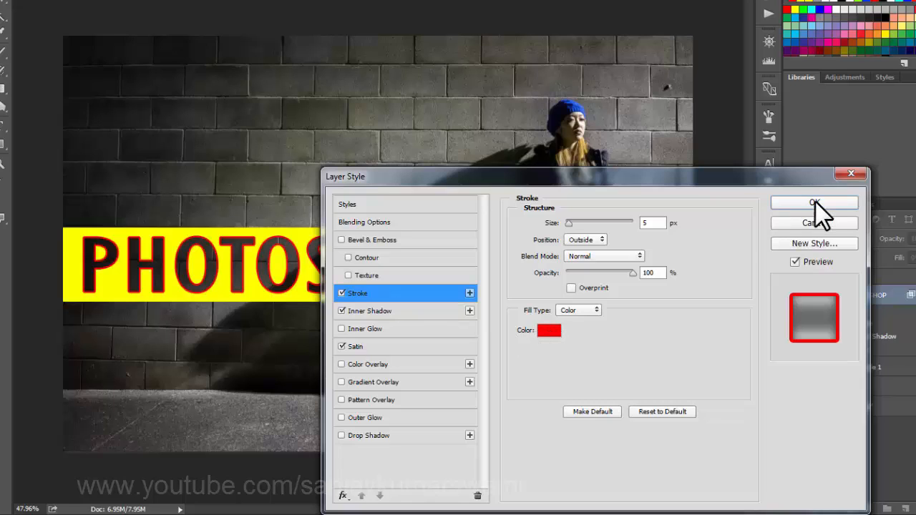
{"action": "left_click", "coordinate": [357, 223]}
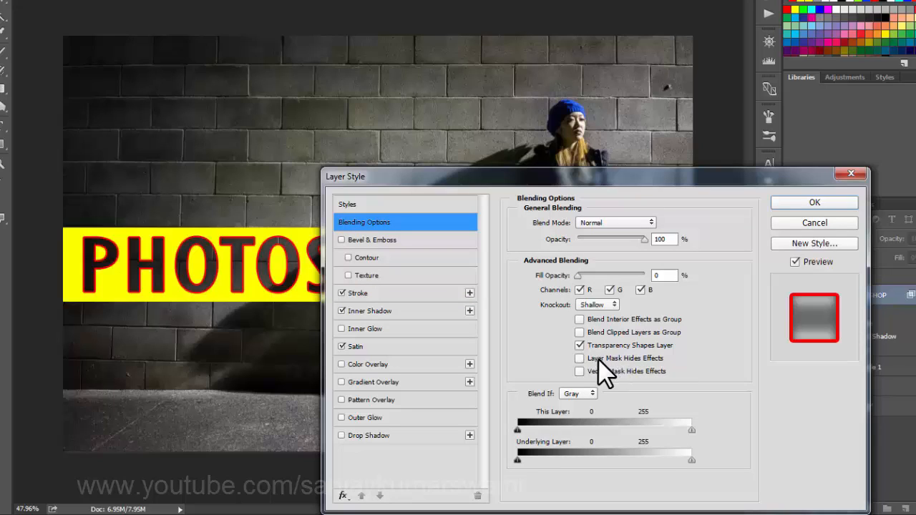
{"action": "left_click", "coordinate": [807, 204]}
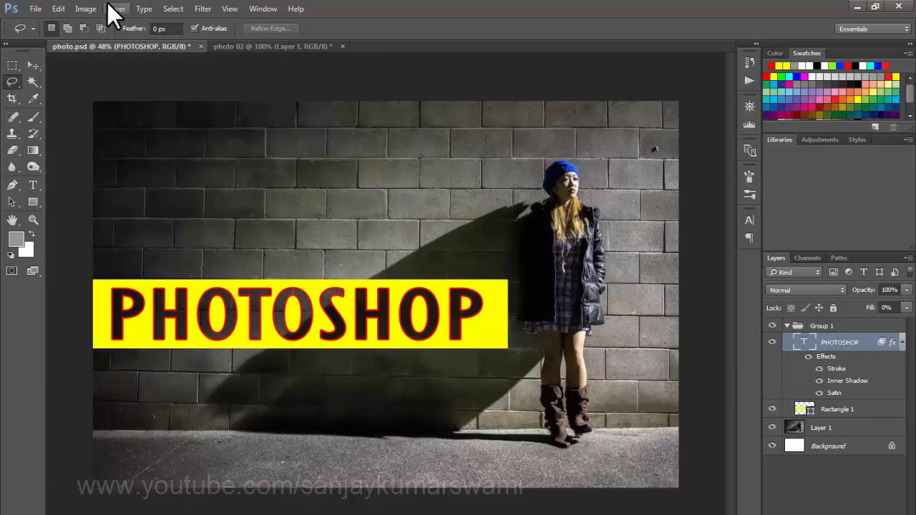
Add a Reveal All layer mask to the PHOTOSHOP text layer.
{"action": "left_click", "coordinate": [108, 7]}
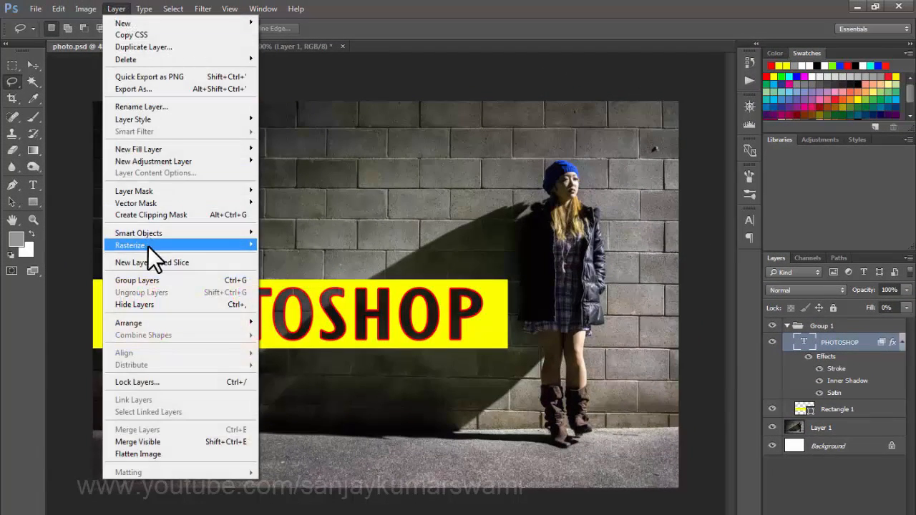
{"action": "mouse_move", "coordinate": [145, 195]}
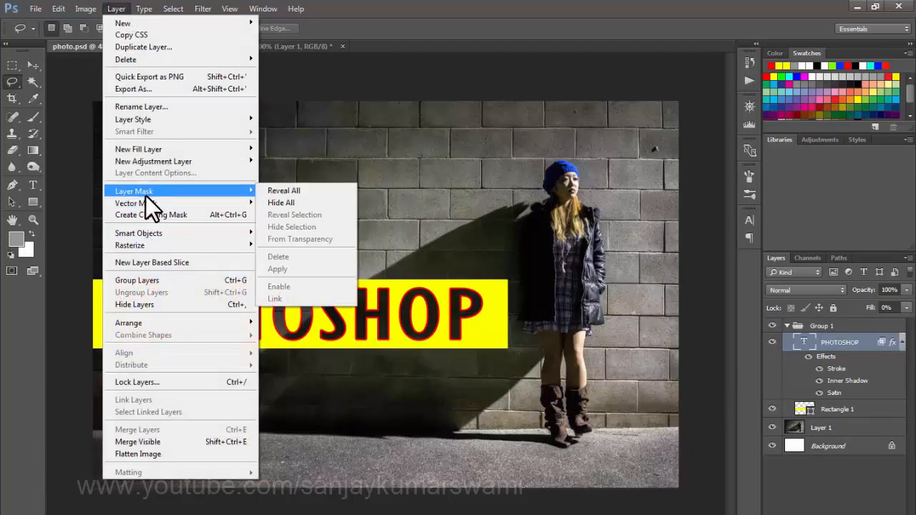
{"action": "left_click", "coordinate": [291, 192]}
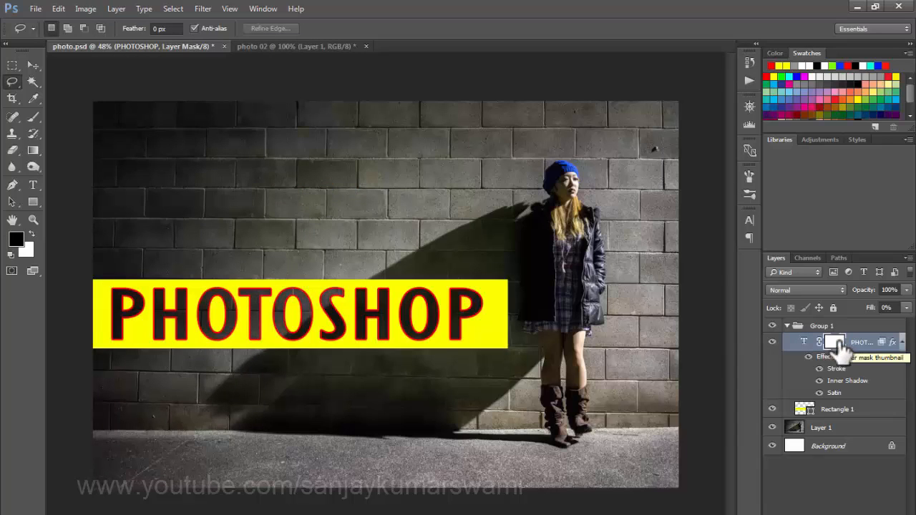
Paint black on the text's layer mask across the middle letters, using the Brush tool at size 175.
{"action": "left_click", "coordinate": [33, 117]}
{"action": "left_click", "coordinate": [92, 115]}
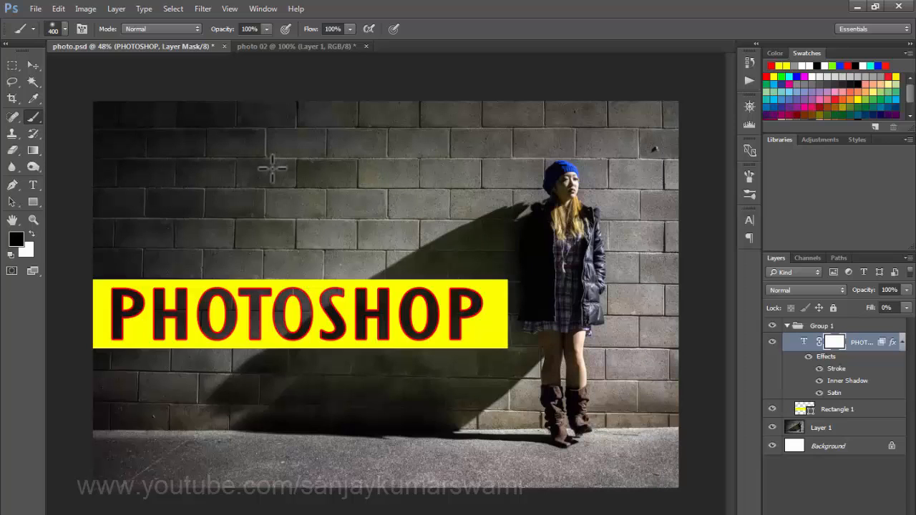
{"action": "key", "text": "v"}
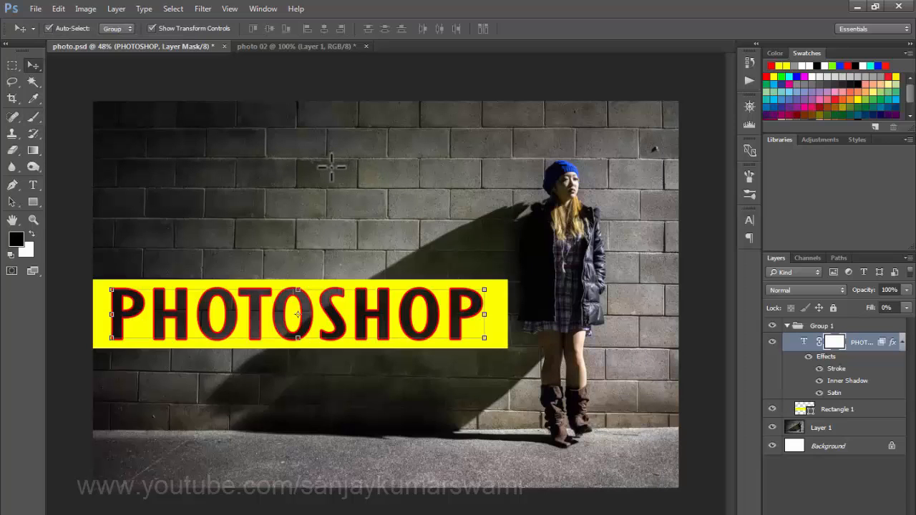
{"action": "left_click", "coordinate": [33, 118]}
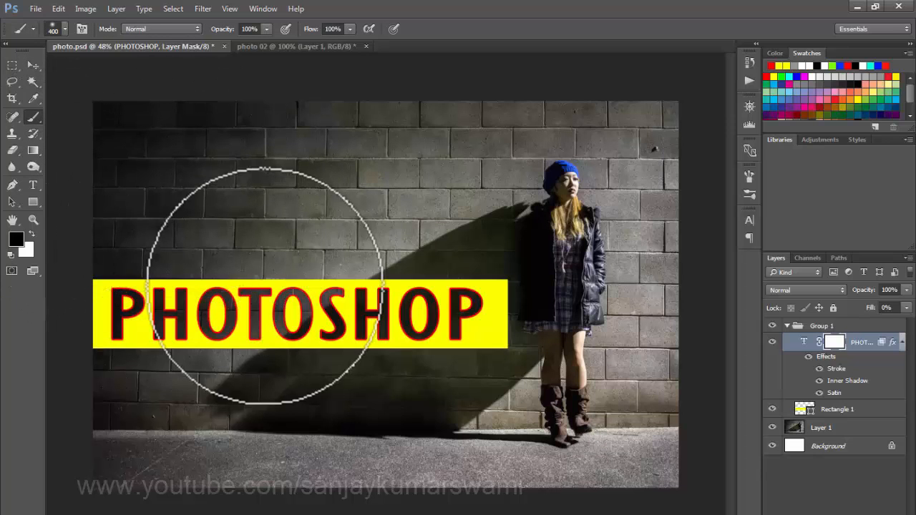
{"action": "key", "text": "bracketleft"}
{"action": "key", "text": "bracketleft"}
{"action": "key", "text": "bracketleft"}
{"action": "key", "text": "bracketleft"}
{"action": "key", "text": "bracketleft"}
{"action": "key", "text": "bracketleft"}
{"action": "key", "text": "bracketleft"}
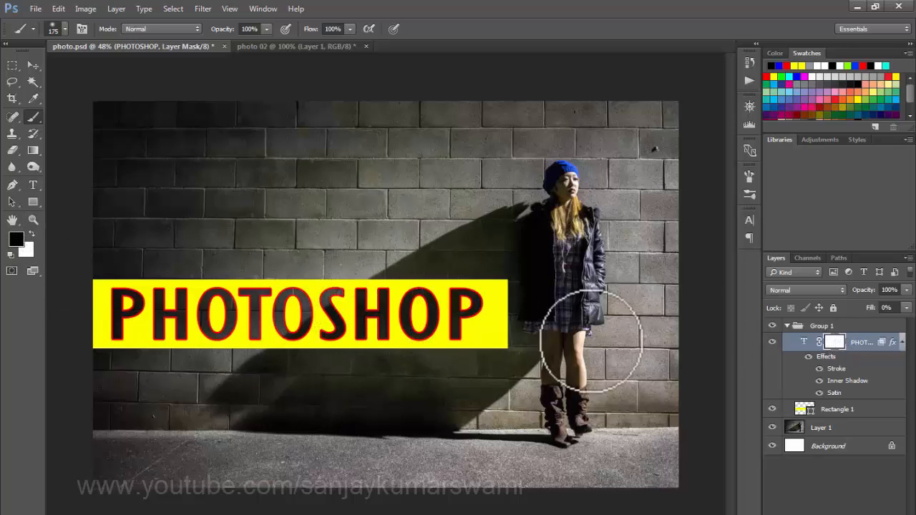
{"action": "mouse_move", "coordinate": [182, 311]}
{"action": "left_mouse_down"}
{"action": "mouse_move", "coordinate": [369, 311]}
{"action": "mouse_move", "coordinate": [395, 340]}
{"action": "left_mouse_up"}
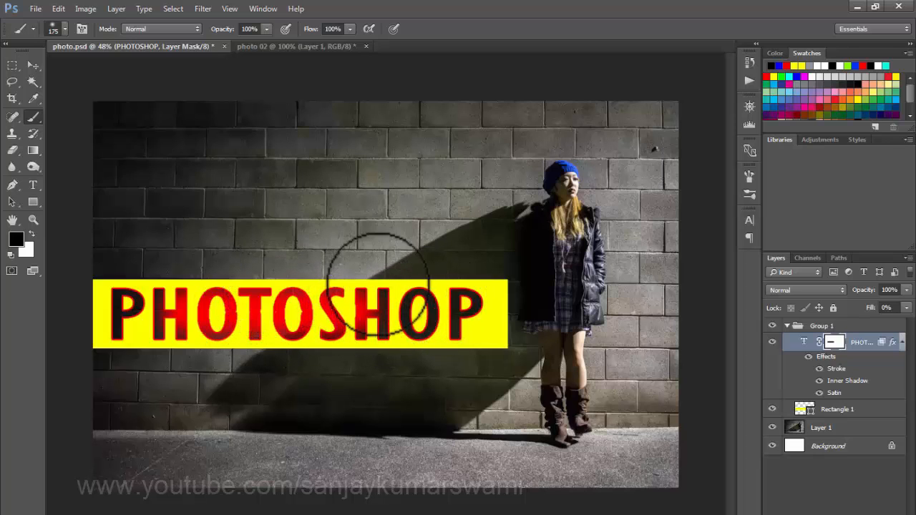
{"action": "left_click_drag", "start_coordinate": [199, 315], "coordinate": [362, 316]}
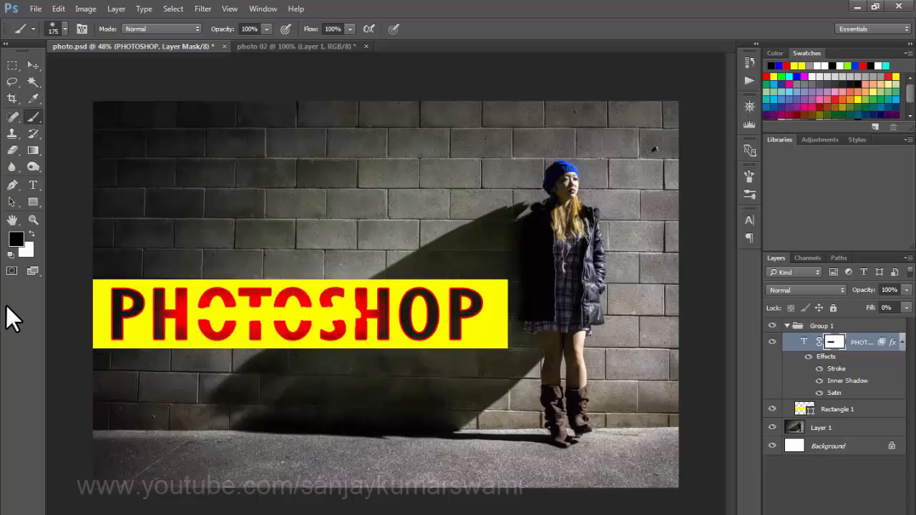
{"action": "mouse_move", "coordinate": [198, 315]}
{"action": "left_mouse_down"}
{"action": "mouse_move", "coordinate": [241, 307]}
{"action": "mouse_move", "coordinate": [368, 323]}
{"action": "mouse_move", "coordinate": [384, 286]}
{"action": "mouse_move", "coordinate": [498, 315]}
{"action": "left_mouse_up"}
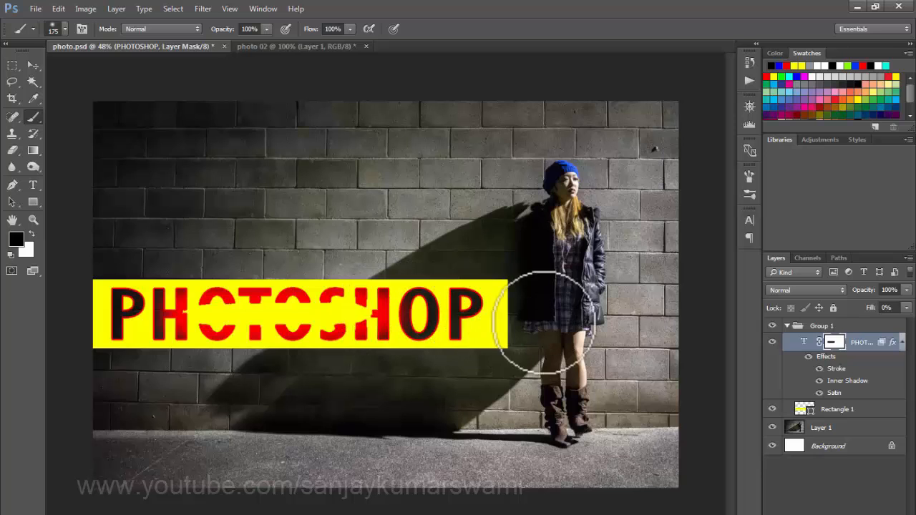
Toggle Layer Mask Hides Effects for the text layer to compare the masked letters, leaving it disabled.
{"action": "double_click", "coordinate": [890, 349]}
{"action": "left_click_drag", "start_coordinate": [631, 237], "coordinate": [696, 106]}
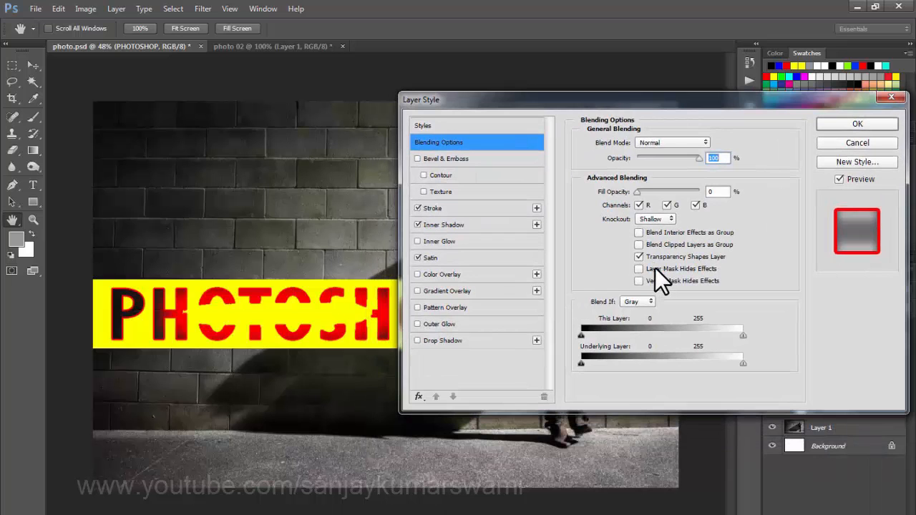
{"action": "left_click", "coordinate": [655, 267]}
{"action": "left_click_drag", "start_coordinate": [496, 97], "coordinate": [546, 217]}
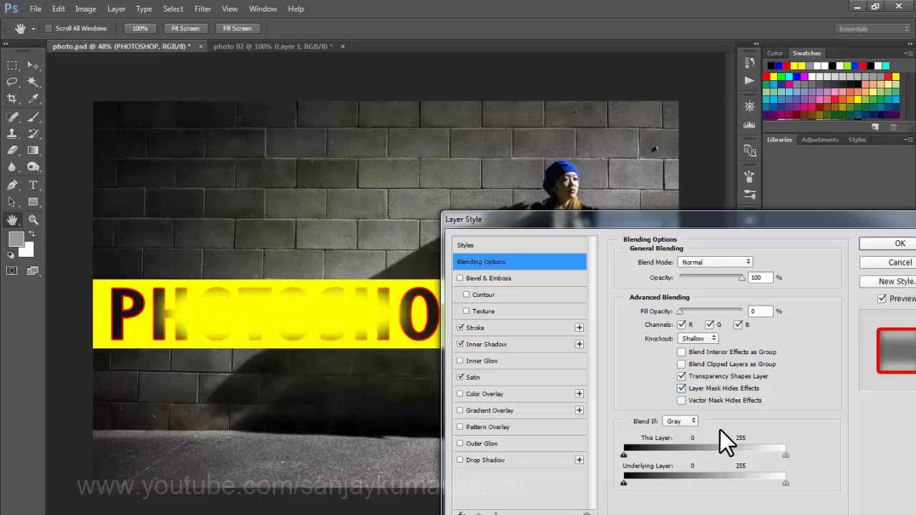
{"action": "left_click", "coordinate": [682, 388]}
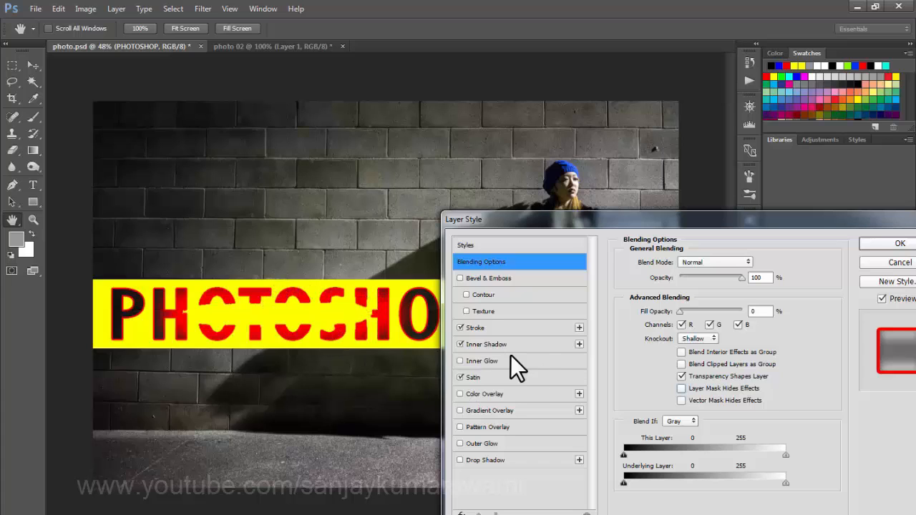
{"action": "left_click", "coordinate": [681, 388]}
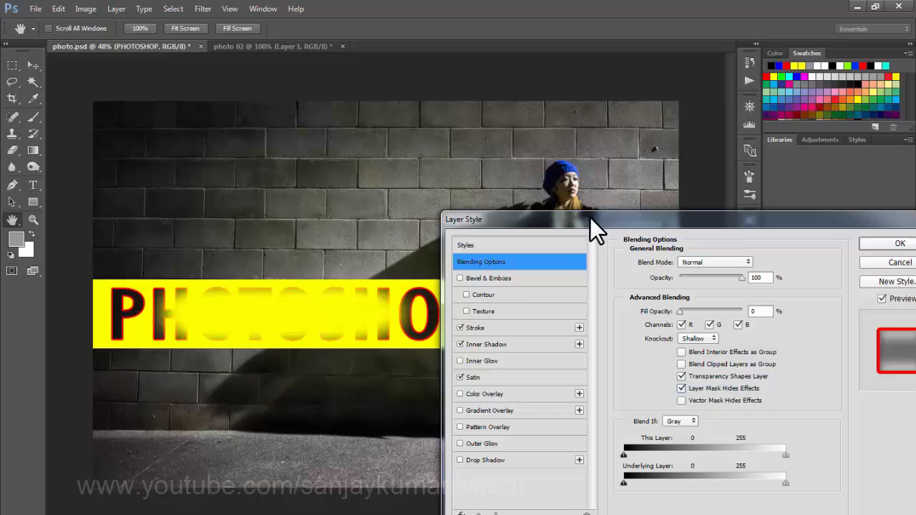
{"action": "left_click_drag", "start_coordinate": [590, 218], "coordinate": [478, 134]}
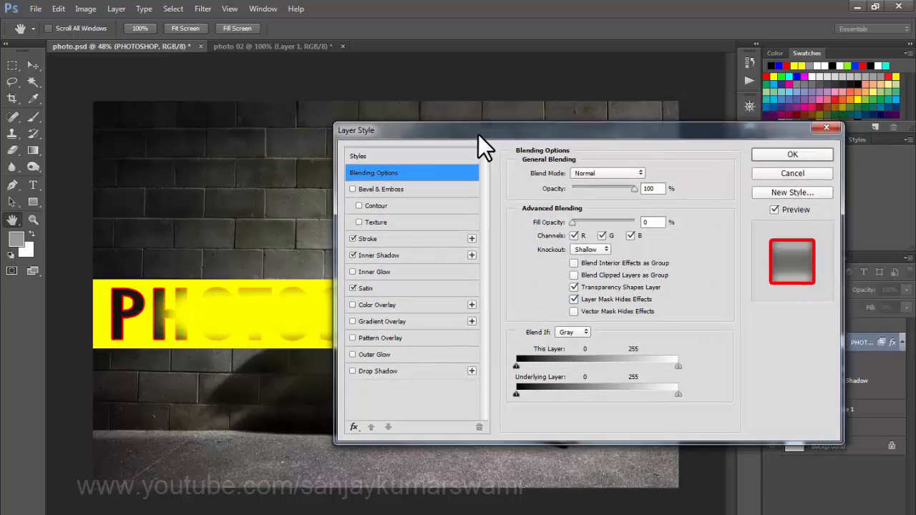
{"action": "left_click", "coordinate": [573, 299]}
{"action": "left_click", "coordinate": [573, 299]}
{"action": "left_click", "coordinate": [573, 299]}
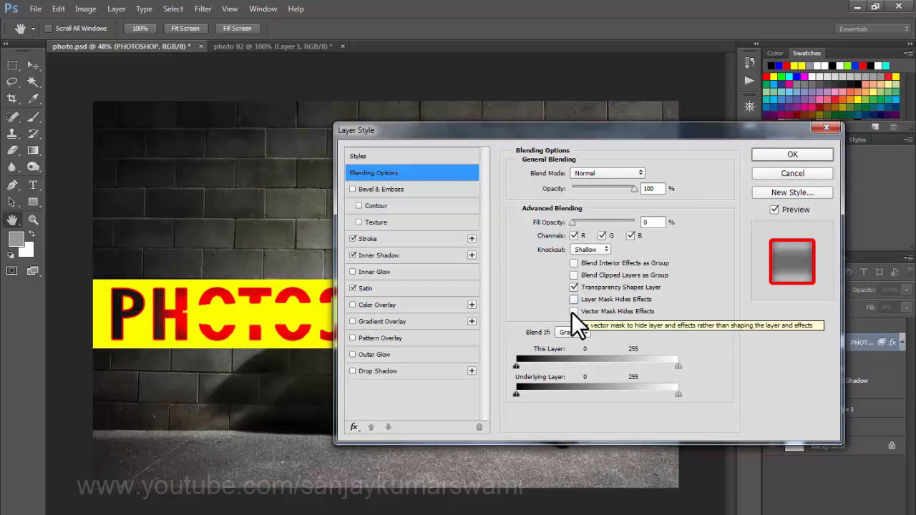
{"action": "left_click", "coordinate": [793, 157]}
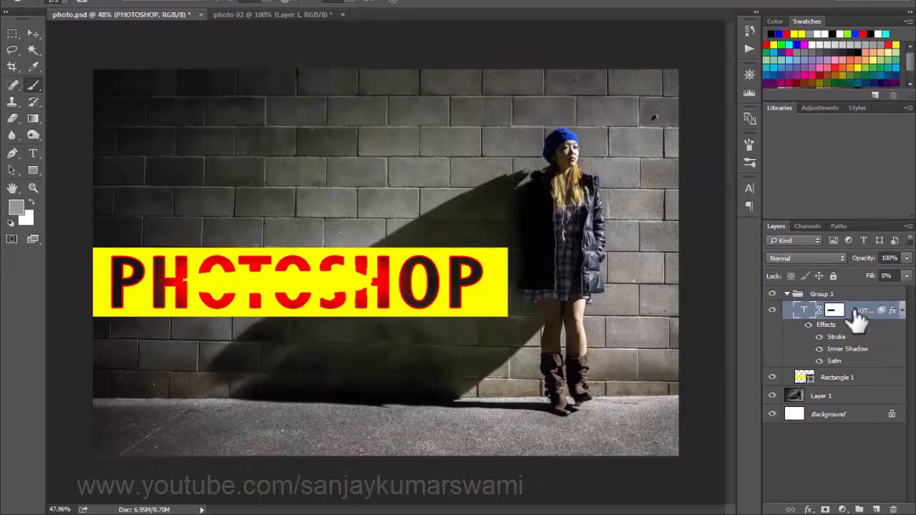
Add a vector mask to the PHOTOSHOP text layer beside its layer mask and target the text itself.
{"action": "left_click", "coordinate": [833, 310]}
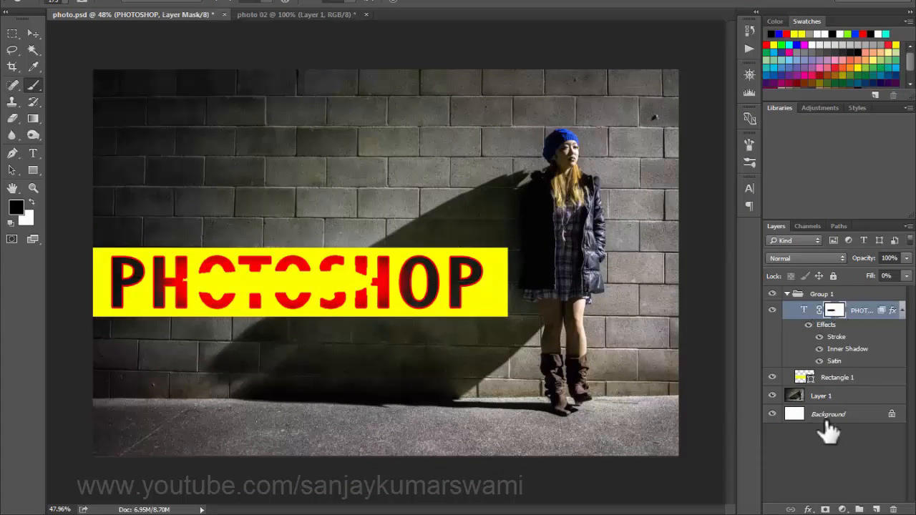
{"action": "left_click", "coordinate": [826, 508]}
{"action": "left_click", "coordinate": [804, 314]}
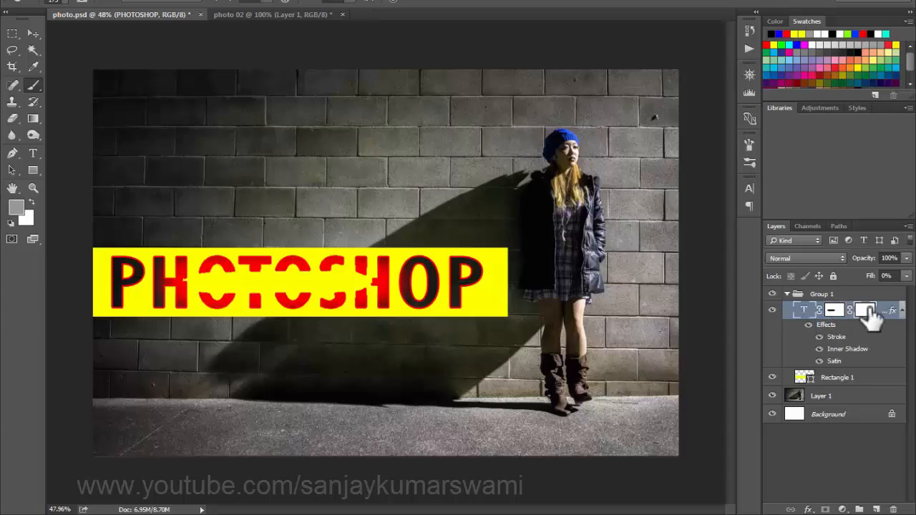
Draw a closed path with the Pen tool on the text's vector mask around the letters HOP.
{"action": "double_click", "coordinate": [865, 313]}
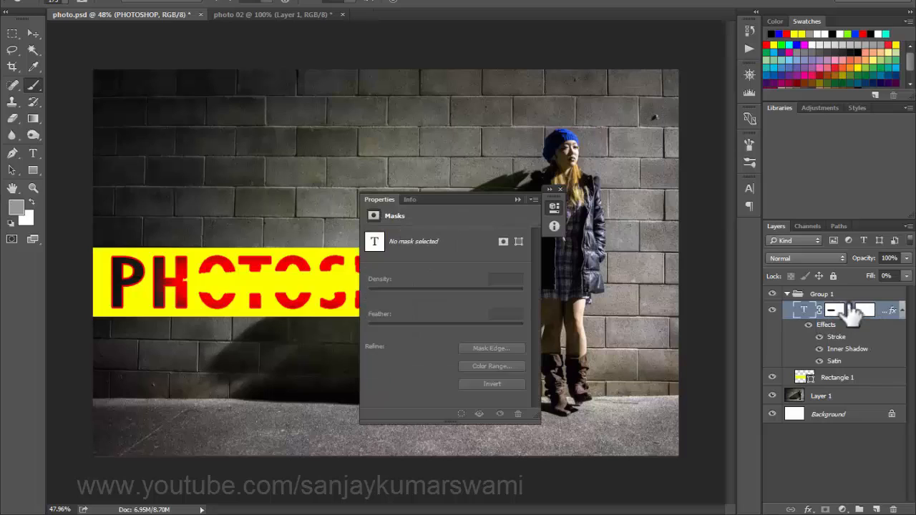
{"action": "left_click", "coordinate": [559, 190]}
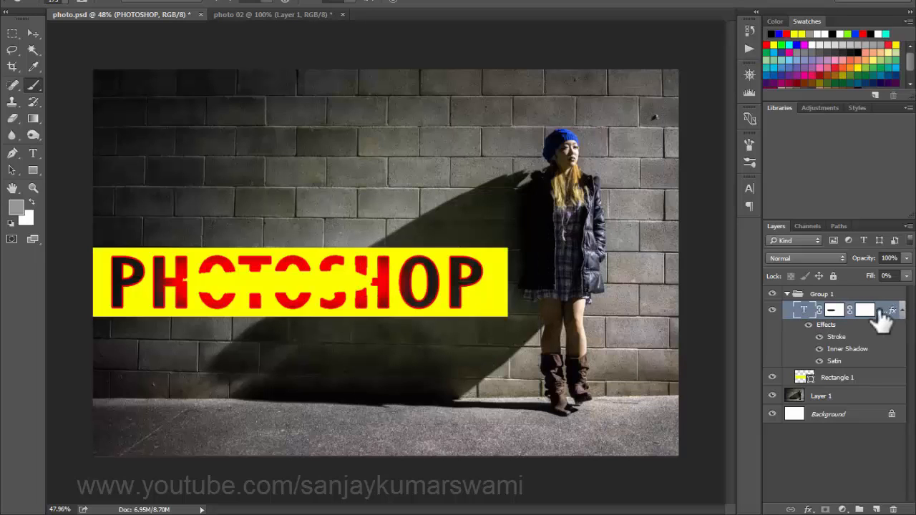
{"action": "left_click", "coordinate": [30, 171]}
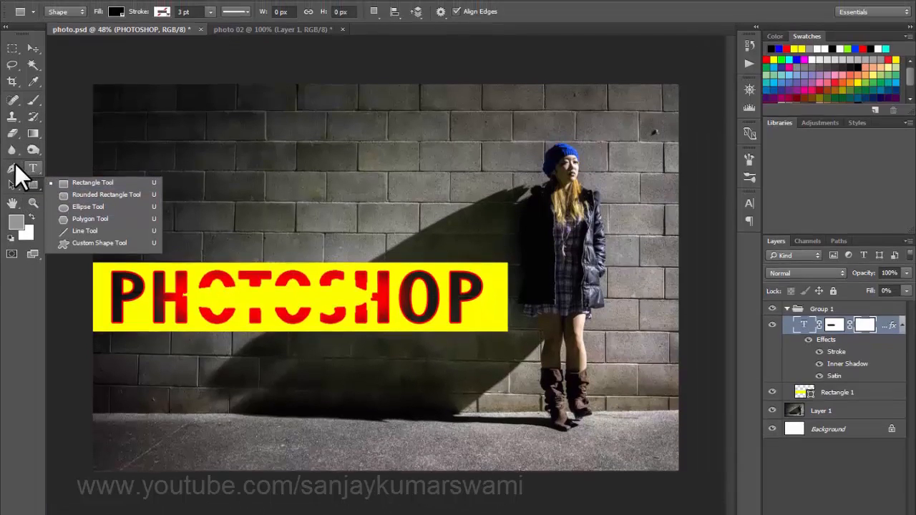
{"action": "left_click", "coordinate": [12, 152]}
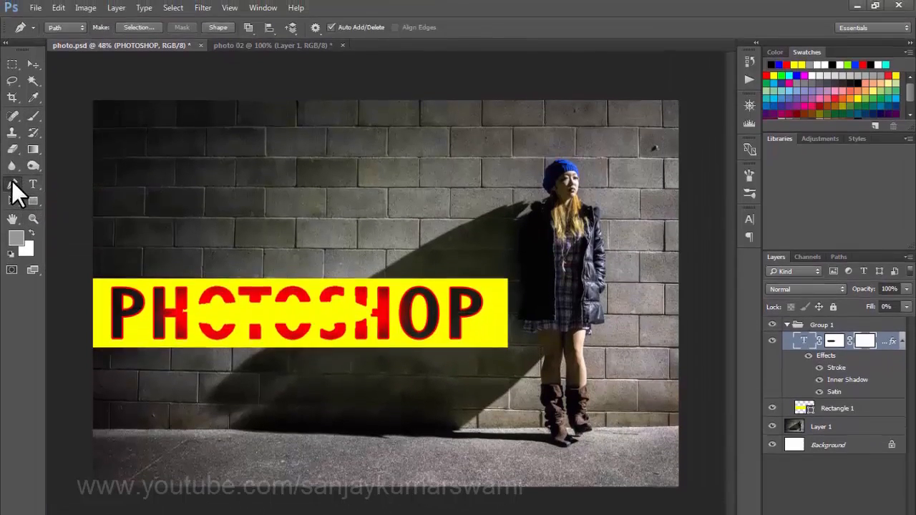
{"action": "left_click", "coordinate": [68, 29]}
{"action": "left_click", "coordinate": [69, 29]}
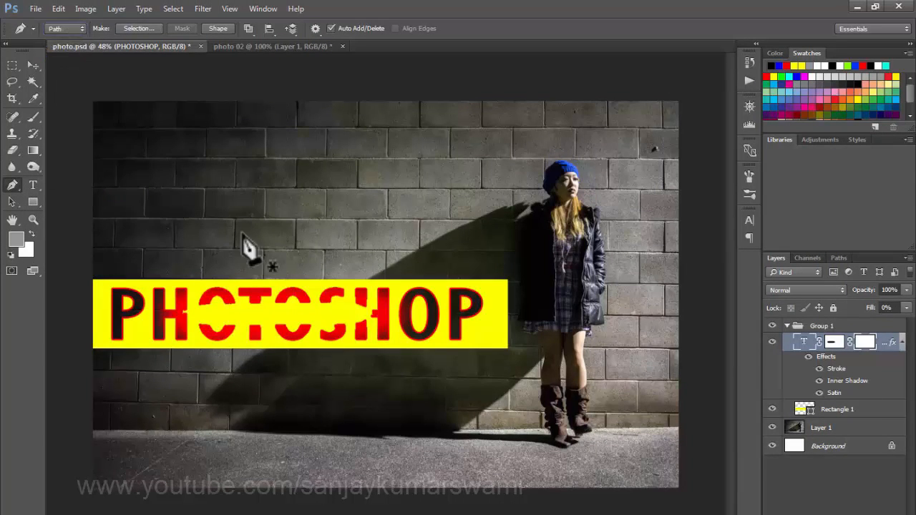
{"action": "left_click", "coordinate": [425, 292]}
{"action": "left_click", "coordinate": [350, 292]}
{"action": "left_click", "coordinate": [354, 329]}
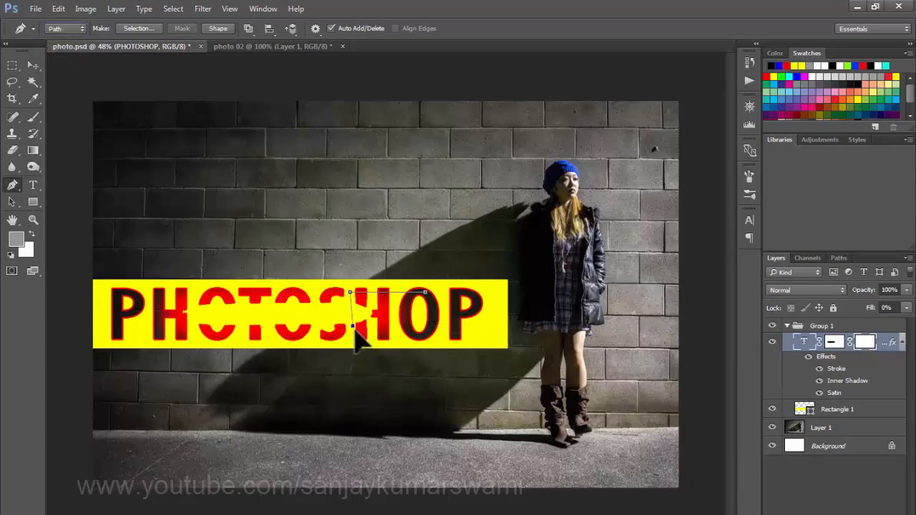
{"action": "left_click_drag", "start_coordinate": [447, 333], "coordinate": [455, 335]}
{"action": "left_click", "coordinate": [492, 319]}
{"action": "left_click_drag", "start_coordinate": [477, 293], "coordinate": [469, 291]}
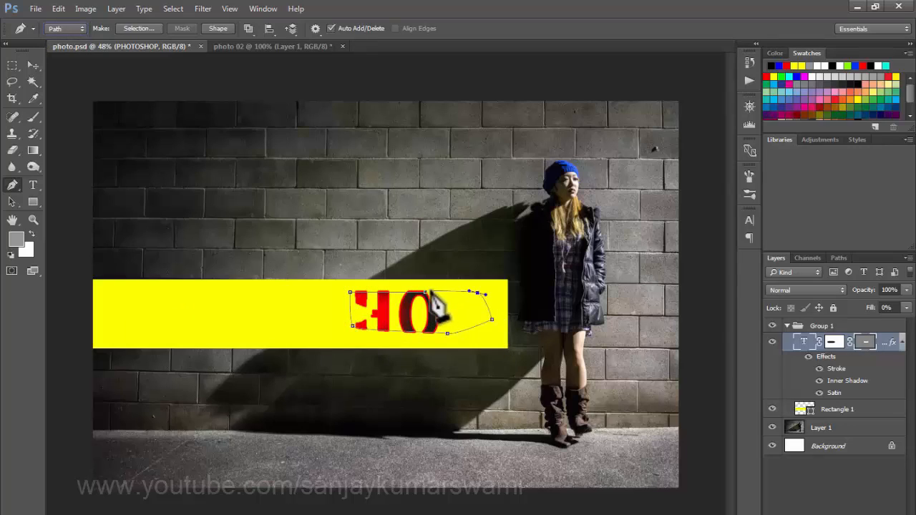
{"action": "left_click", "coordinate": [426, 291]}
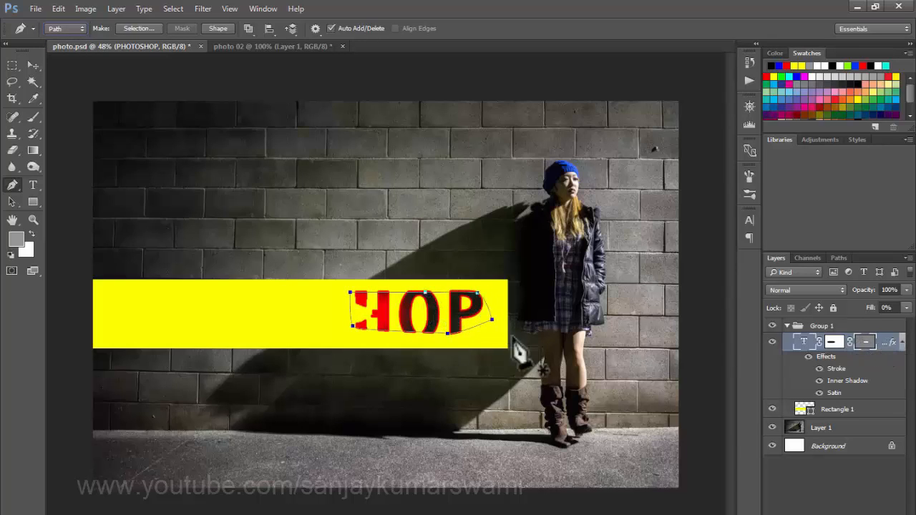
Toggle Vector Mask Hides Effects for the text layer to compare the edges of the masked letters, leaving it disabled.
{"action": "double_click", "coordinate": [881, 345]}
{"action": "left_click_drag", "start_coordinate": [568, 138], "coordinate": [692, 144]}
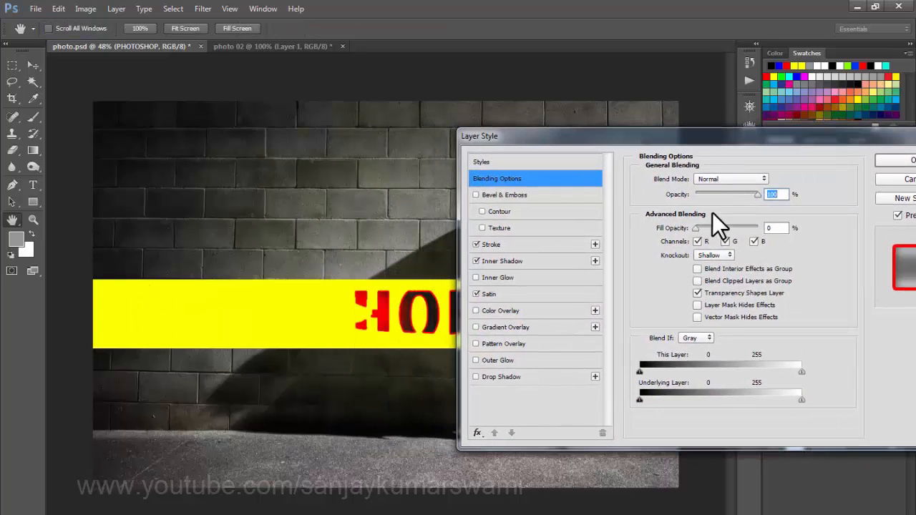
{"action": "left_click", "coordinate": [696, 317]}
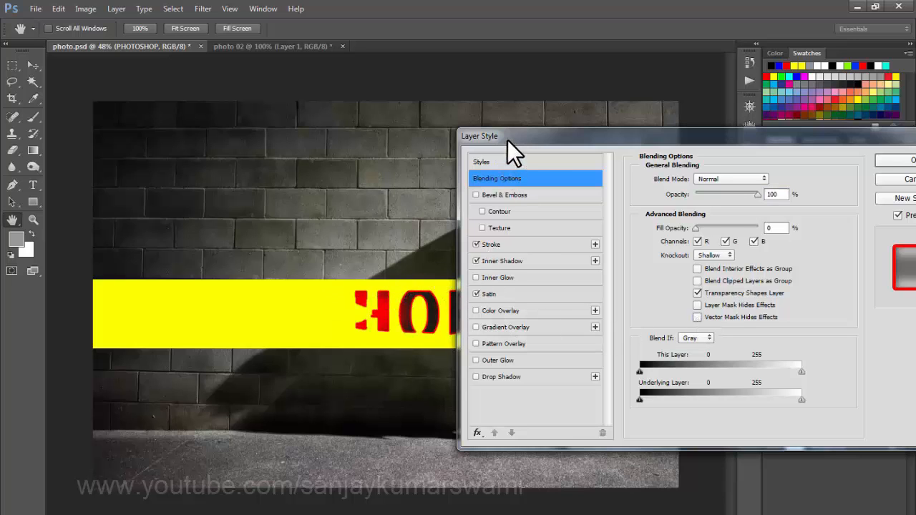
{"action": "left_click_drag", "start_coordinate": [507, 140], "coordinate": [551, 147]}
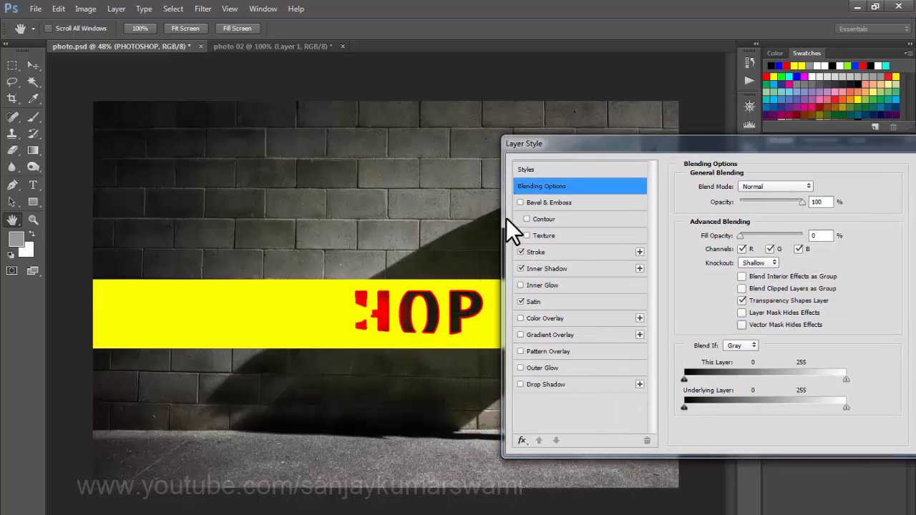
{"action": "left_click", "coordinate": [742, 325]}
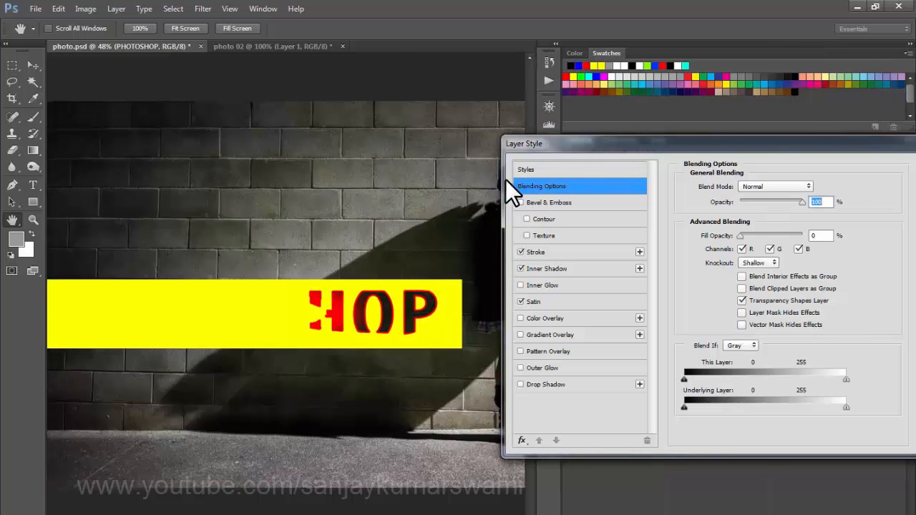
{"action": "left_click_drag", "start_coordinate": [603, 147], "coordinate": [261, 203]}
{"action": "left_click", "coordinate": [621, 221]}
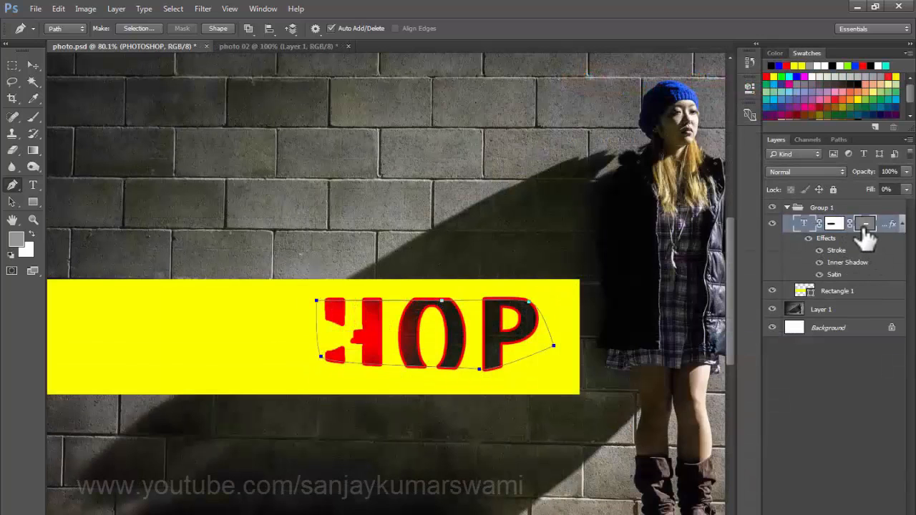
Delete both the vector mask and the layer mask from the PHOTOSHOP text layer, keeping the layer itself.
{"action": "left_click", "coordinate": [845, 222]}
{"action": "left_click", "coordinate": [832, 224]}
{"action": "left_click", "coordinate": [866, 224]}
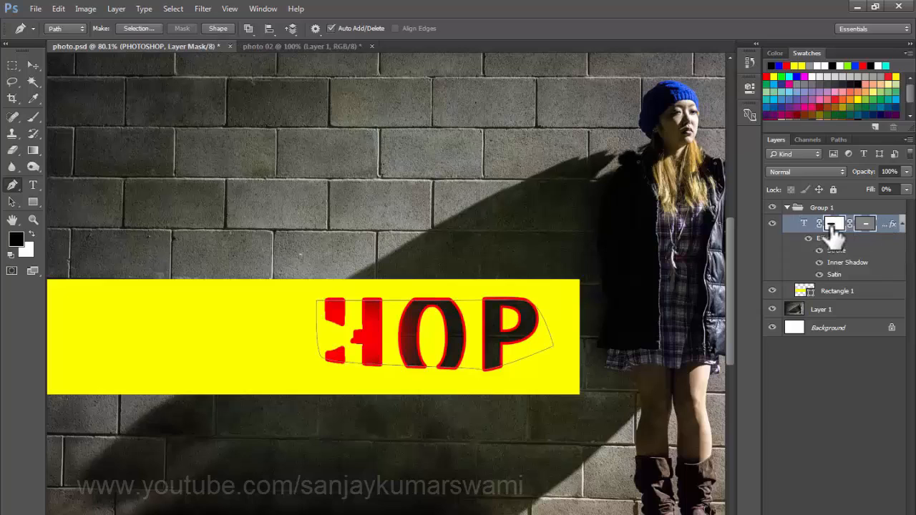
{"action": "key", "text": "Delete"}
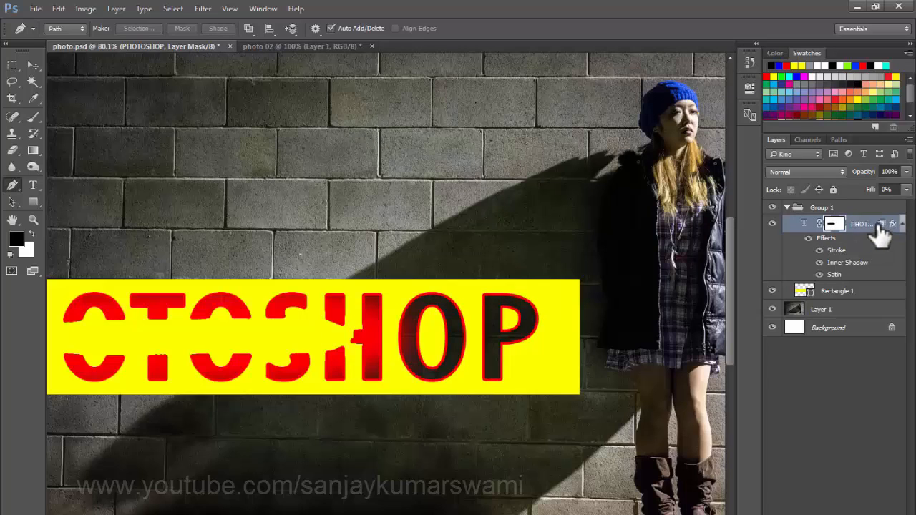
{"action": "key", "text": "Delete"}
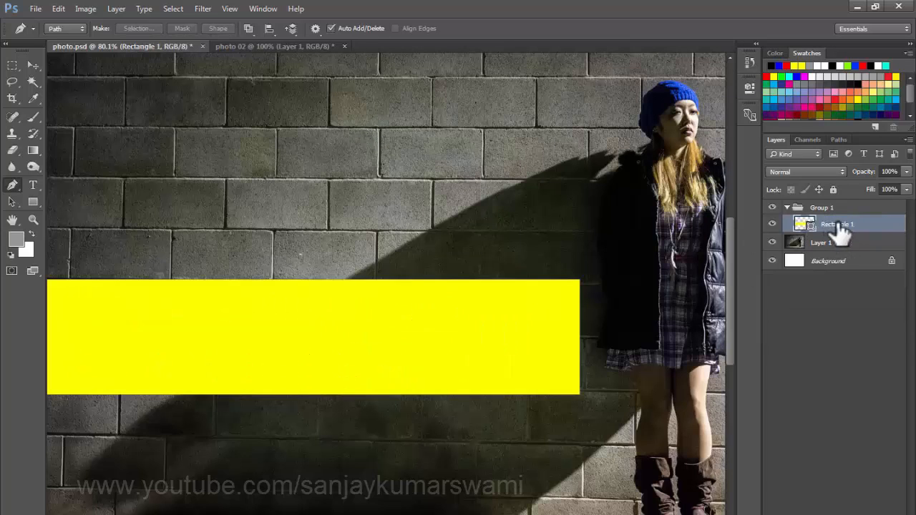
{"action": "key", "text": "ctrl+z"}
{"action": "left_click", "coordinate": [840, 225]}
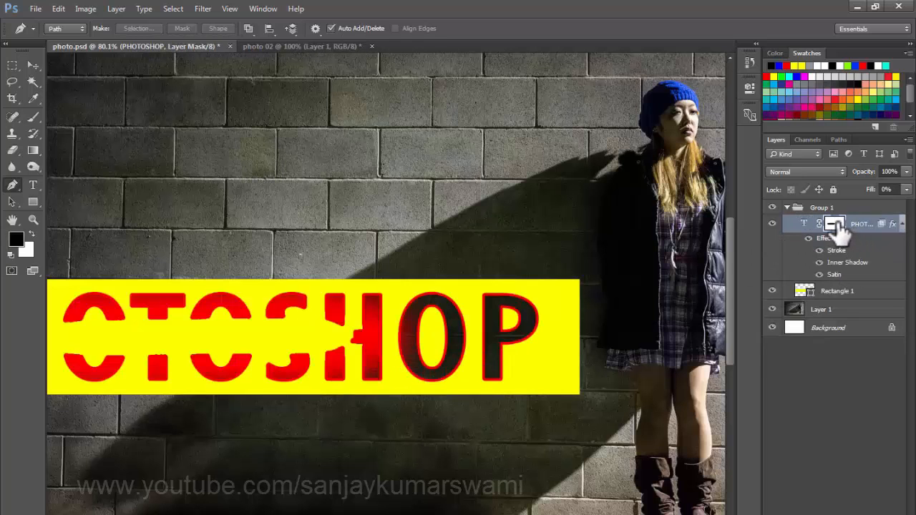
{"action": "right_click", "coordinate": [837, 225]}
{"action": "left_click", "coordinate": [813, 251]}
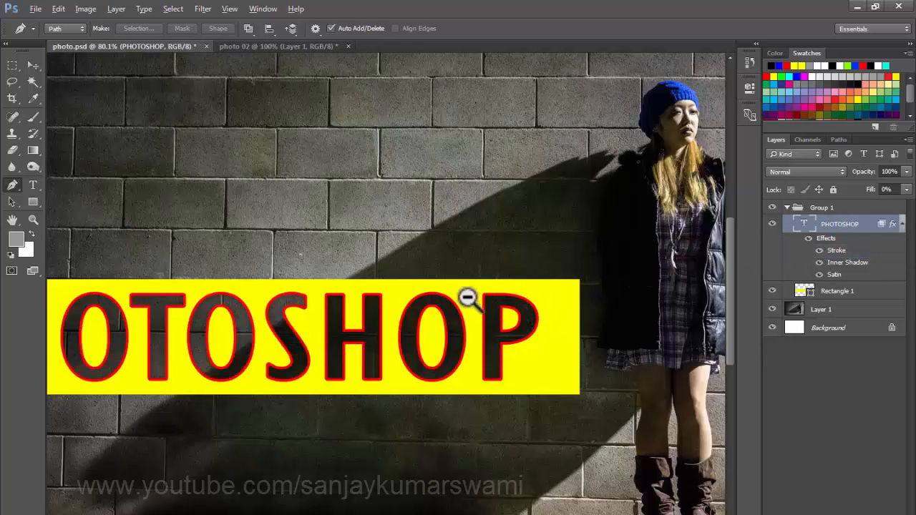
Review the Fill Opacity and Knockout settings in the PHOTOSHOP text layer's blending options.
{"action": "left_click_drag", "start_coordinate": [469, 299], "coordinate": [415, 303]}
{"action": "left_click_drag", "start_coordinate": [303, 299], "coordinate": [342, 306]}
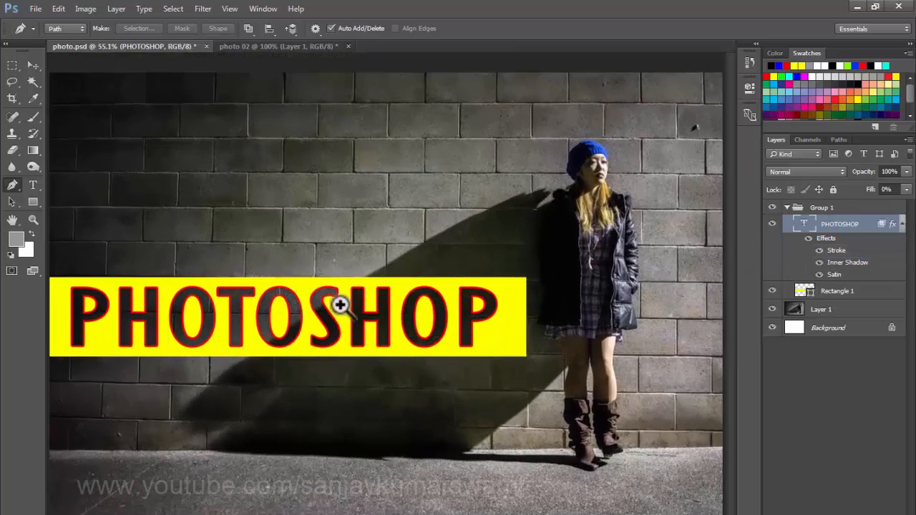
{"action": "double_click", "coordinate": [892, 228]}
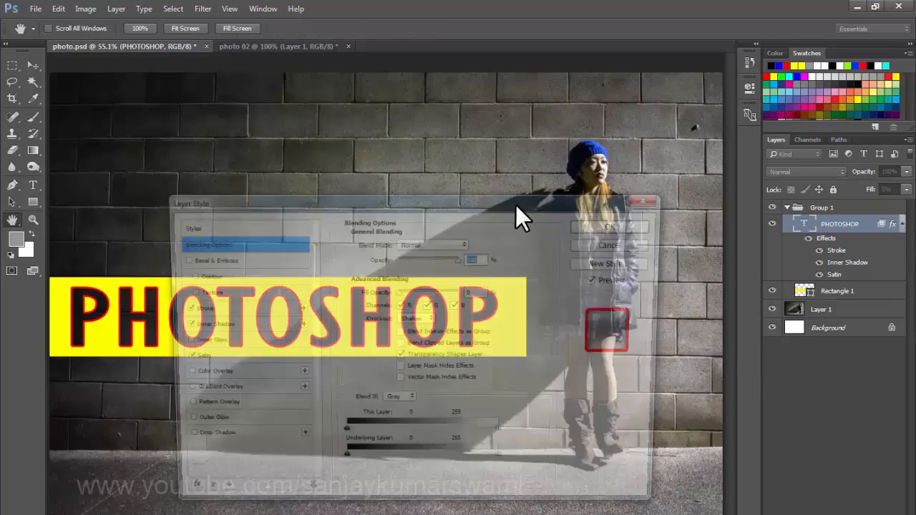
{"action": "left_click_drag", "start_coordinate": [434, 204], "coordinate": [598, 86]}
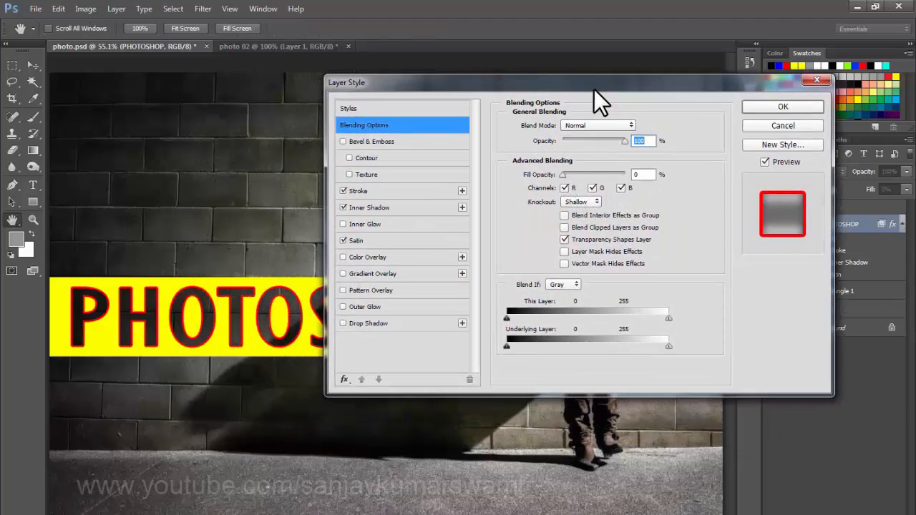
{"action": "left_click_drag", "start_coordinate": [594, 90], "coordinate": [652, 95]}
{"action": "left_click_drag", "start_coordinate": [618, 181], "coordinate": [572, 191]}
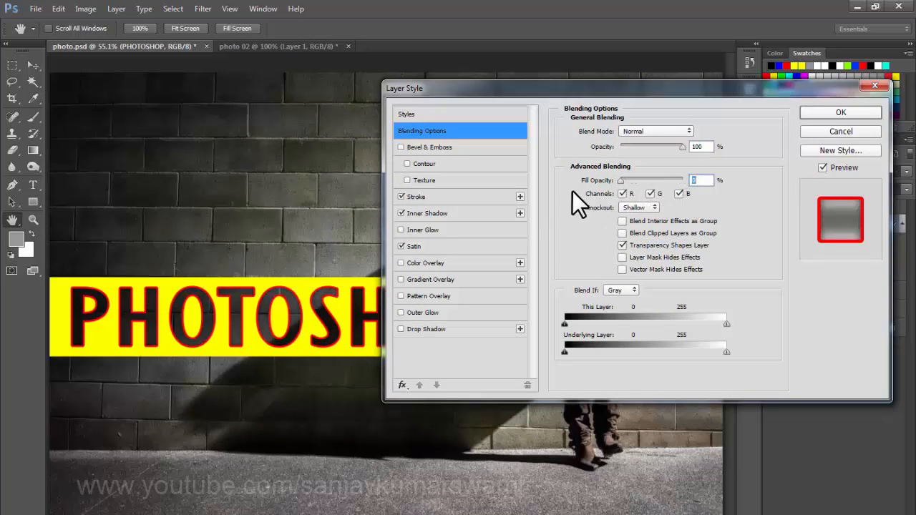
{"action": "left_click", "coordinate": [634, 207]}
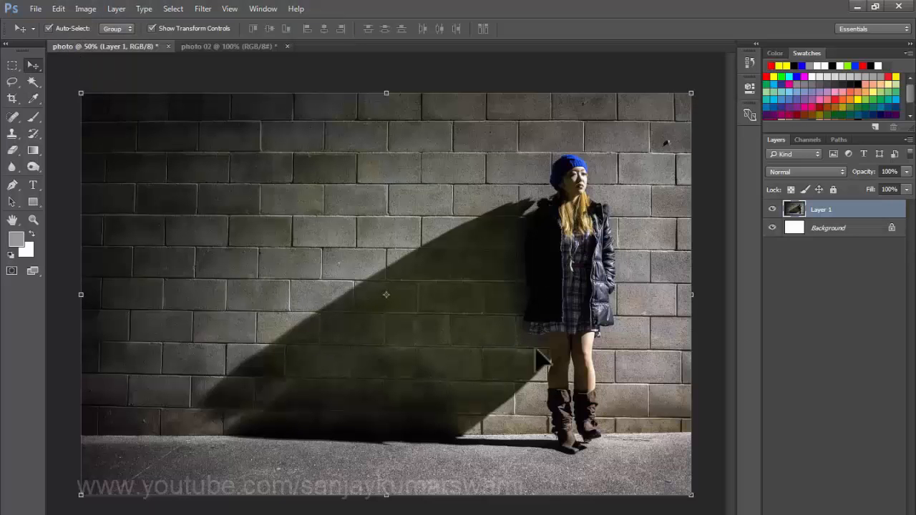
Copy the flower-crown portrait from photo 02 into the photo document above Layer 1, placing it over the wall.
{"action": "left_click", "coordinate": [842, 226]}
{"action": "left_click", "coordinate": [834, 212]}
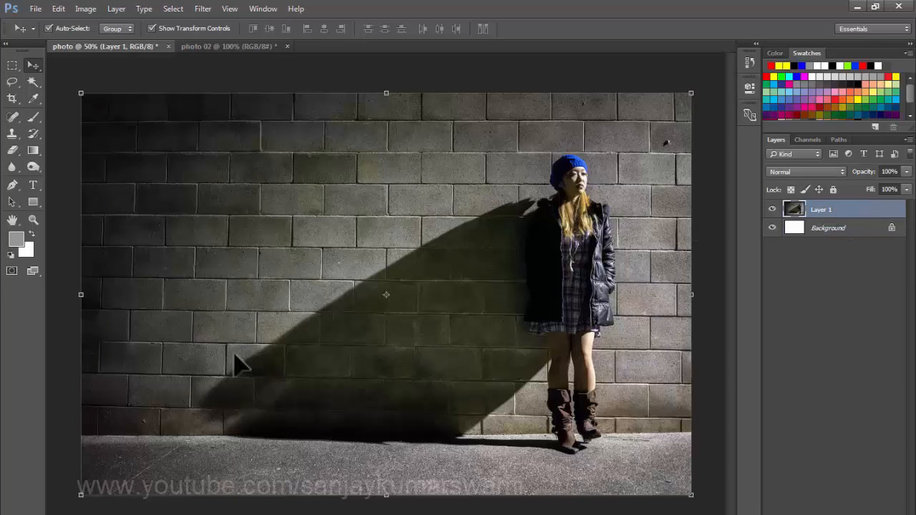
{"action": "left_click", "coordinate": [224, 45]}
{"action": "left_click_drag", "start_coordinate": [276, 199], "coordinate": [254, 151]}
{"action": "left_click_drag", "start_coordinate": [299, 197], "coordinate": [325, 264]}
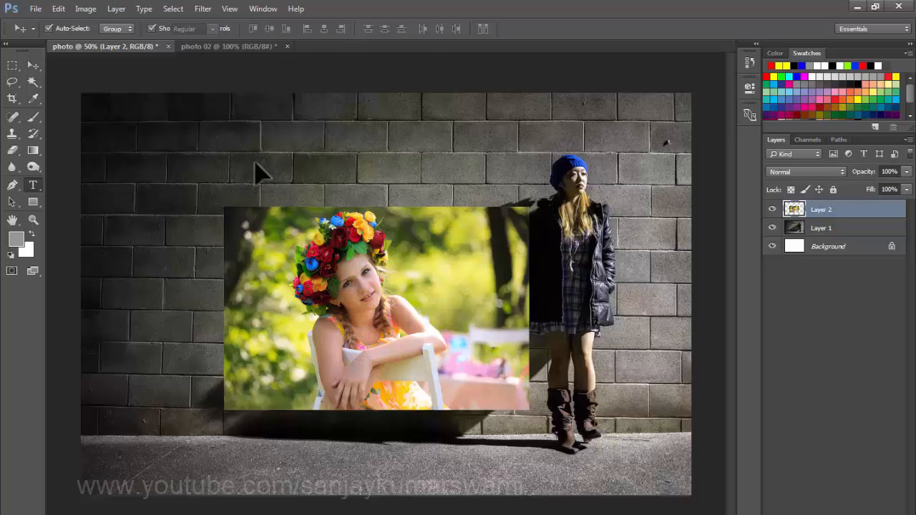
Add the text PHOTOSHOP in black, move it over the portrait and enlarge it to span most of the portrait's width.
{"action": "left_click", "coordinate": [237, 151]}
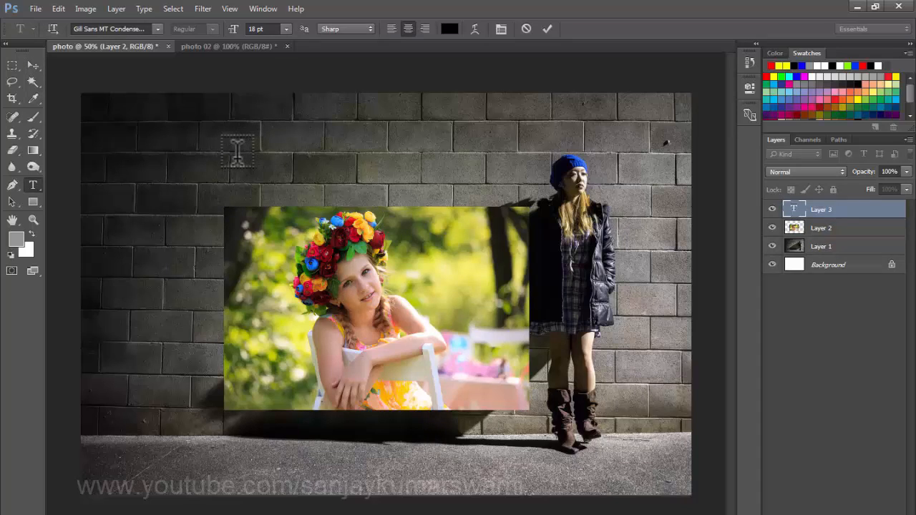
{"action": "type", "text": "PHOTOSHOP"}
{"action": "left_click", "coordinate": [33, 65]}
{"action": "left_click_drag", "start_coordinate": [268, 162], "coordinate": [351, 192]}
{"action": "left_click_drag", "start_coordinate": [304, 157], "coordinate": [440, 286]}
{"action": "key", "text": "Return"}
Move the text and the portrait together slightly higher on the wall and group their two layers.
{"action": "left_click", "coordinate": [448, 239], "text": "shift"}
{"action": "left_click_drag", "start_coordinate": [448, 237], "coordinate": [437, 192]}
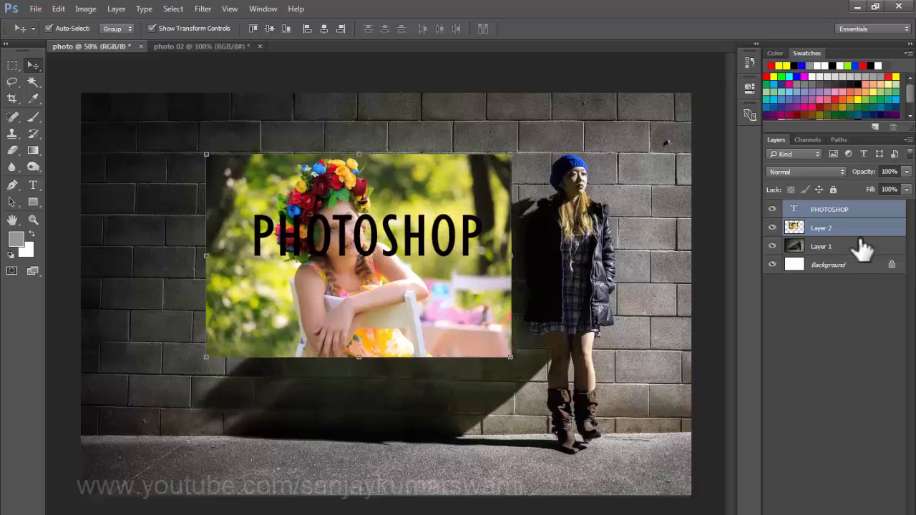
{"action": "key", "text": "ctrl+g"}
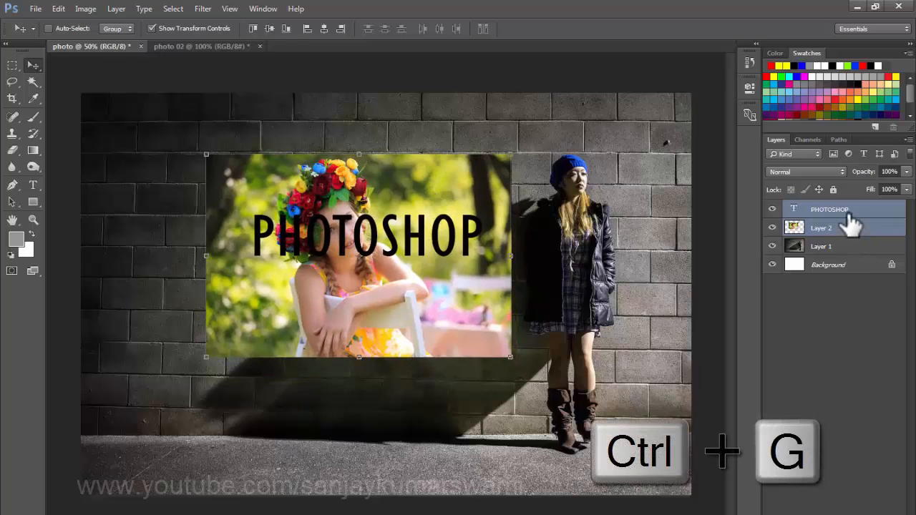
{"action": "key", "text": "ctrl+g"}
{"action": "left_click", "coordinate": [787, 207]}
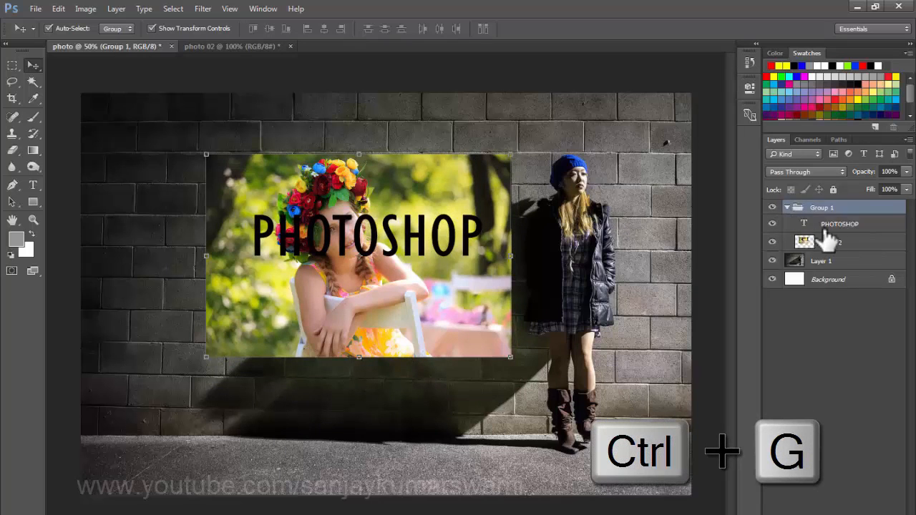
Move Layer 2 above the PHOTOSHOP text inside Group 1 and select the text layer.
{"action": "left_click", "coordinate": [843, 243]}
{"action": "left_click_drag", "start_coordinate": [843, 244], "coordinate": [852, 225]}
{"action": "left_click", "coordinate": [852, 244]}
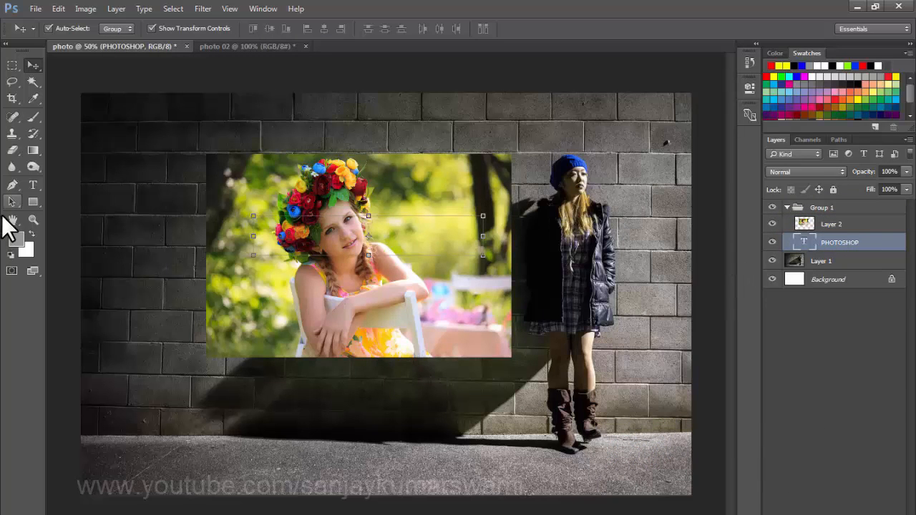
Draw a yellow heart custom shape about 558 by 564 px over the portrait, place it beneath the PHOTOSHOP text layer, and select Layer 2.
{"action": "right_click", "coordinate": [35, 201]}
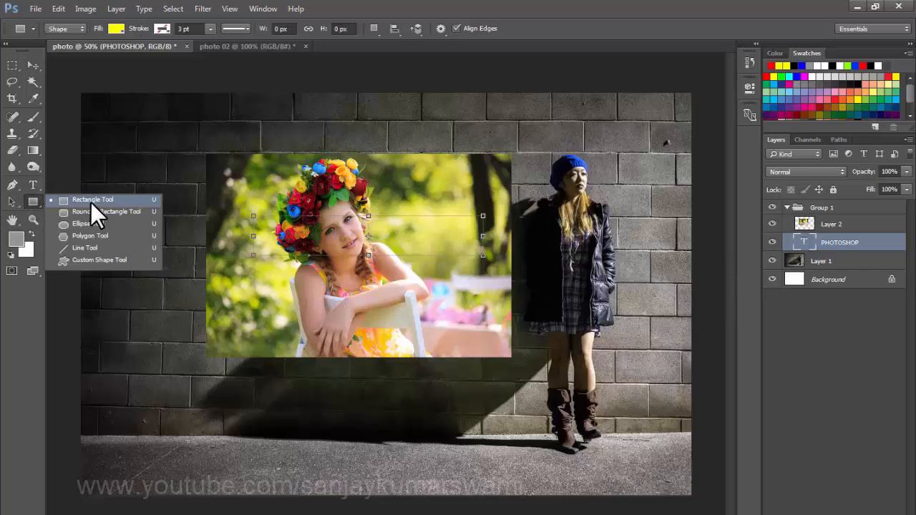
{"action": "left_click", "coordinate": [91, 258]}
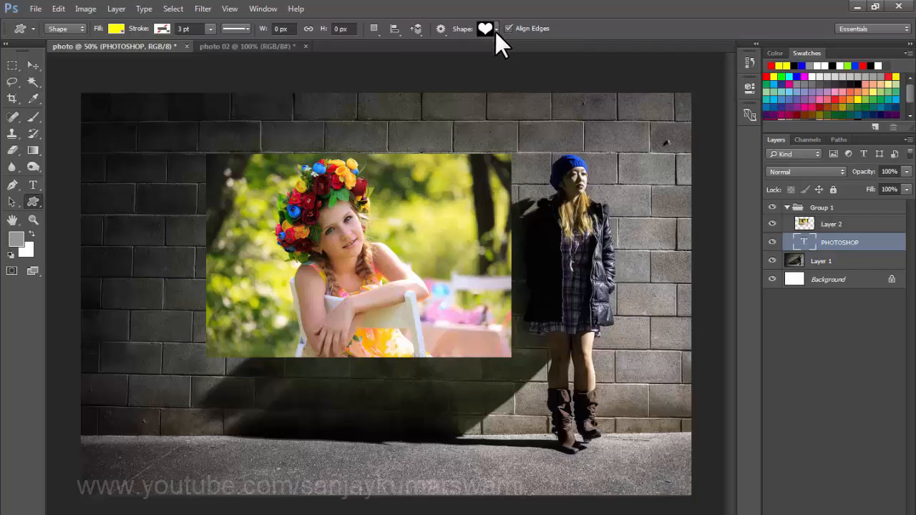
{"action": "left_click_drag", "start_coordinate": [277, 163], "coordinate": [447, 340]}
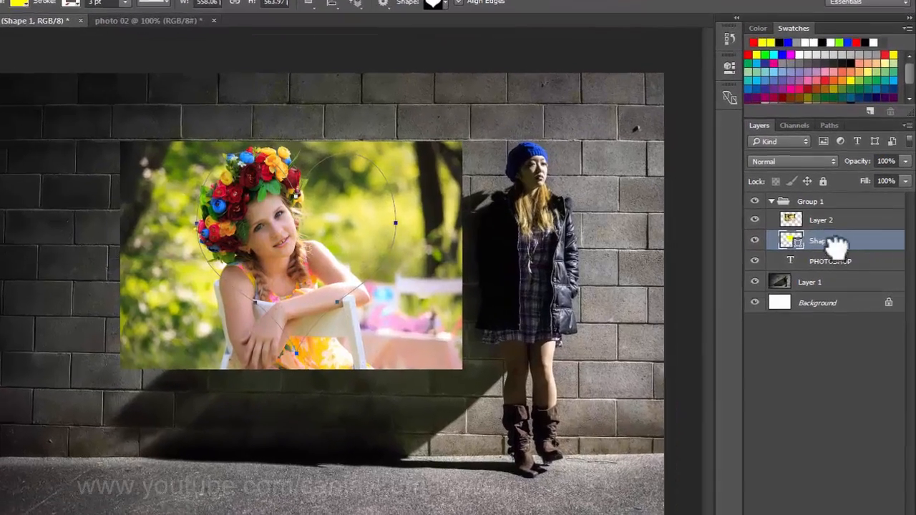
{"action": "left_click_drag", "start_coordinate": [846, 244], "coordinate": [842, 268]}
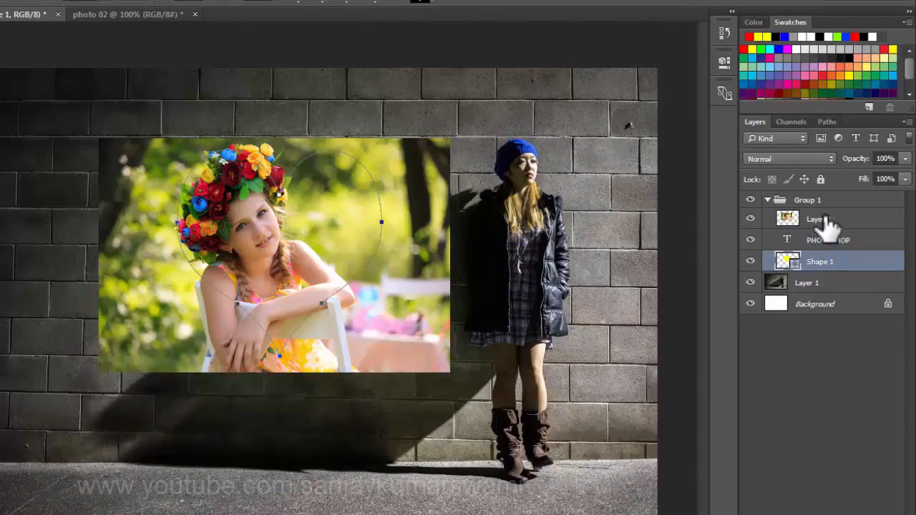
{"action": "left_click", "coordinate": [826, 221]}
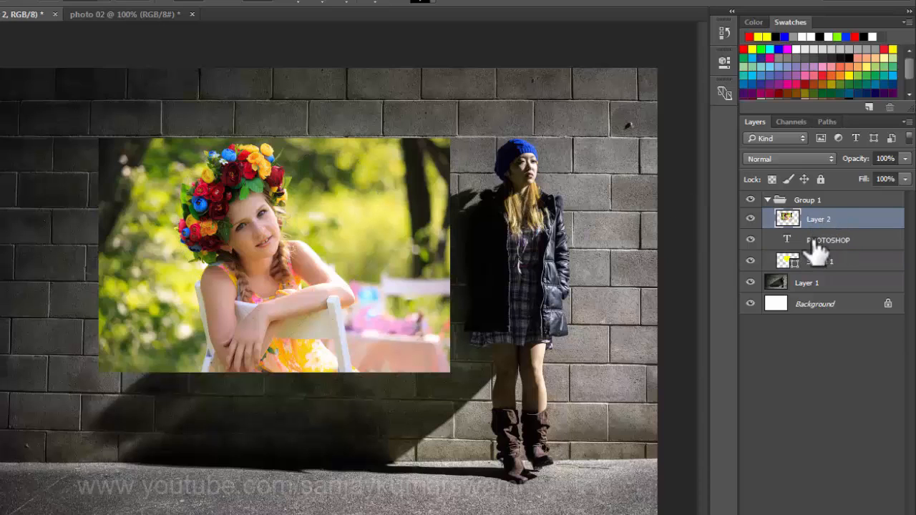
Hide Layer 2 temporarily to examine the PHOTOSHOP text and yellow heart inside Group 1, and show the layer again.
{"action": "left_click", "coordinate": [814, 242]}
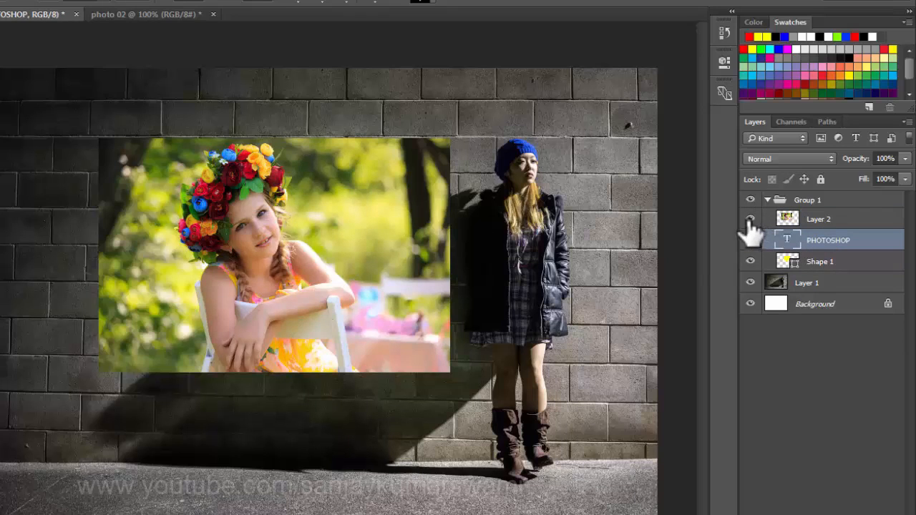
{"action": "left_click", "coordinate": [750, 219]}
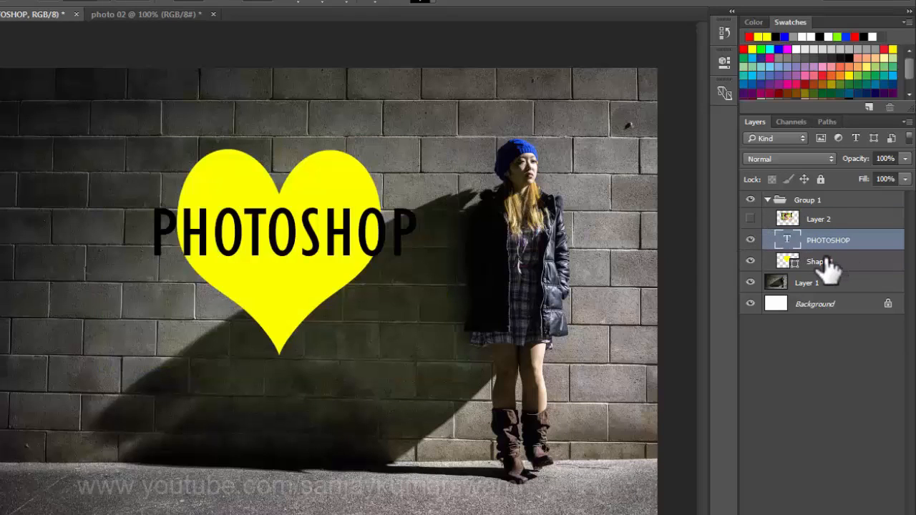
{"action": "left_click", "coordinate": [769, 199]}
{"action": "left_click", "coordinate": [768, 199]}
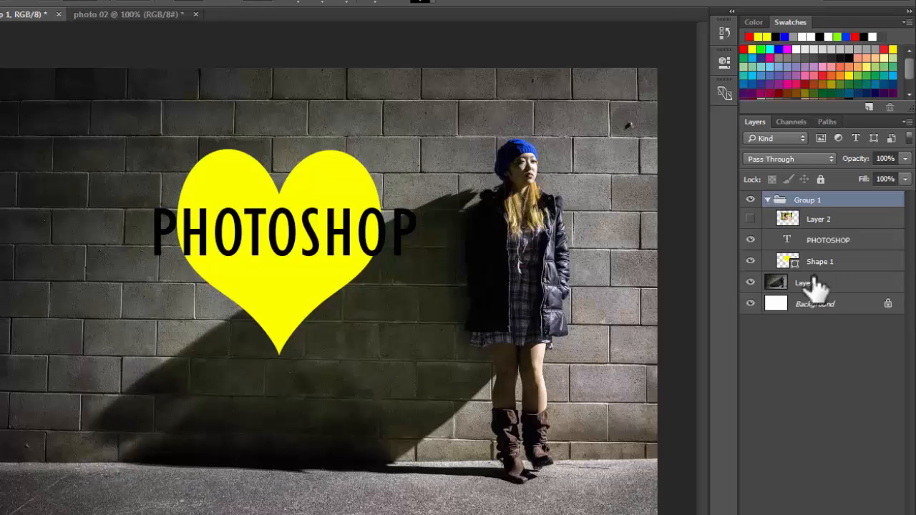
{"action": "left_click", "coordinate": [749, 220]}
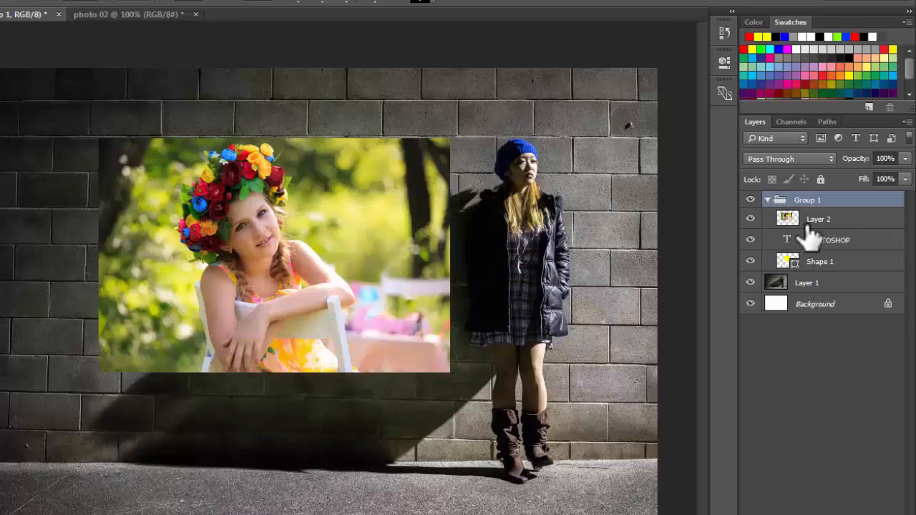
Clip the portrait on Layer 2 to the PHOTOSHOP text with a clipping mask.
{"action": "left_click", "coordinate": [828, 223]}
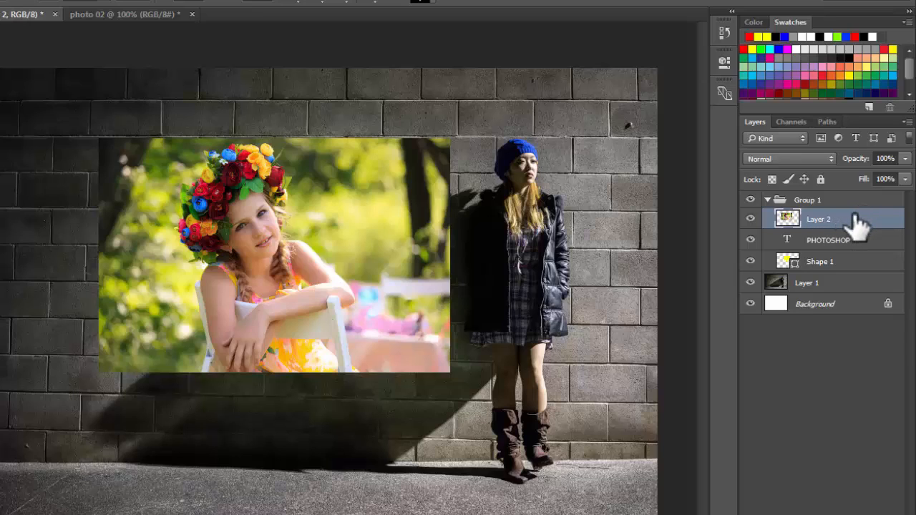
{"action": "right_click", "coordinate": [857, 226]}
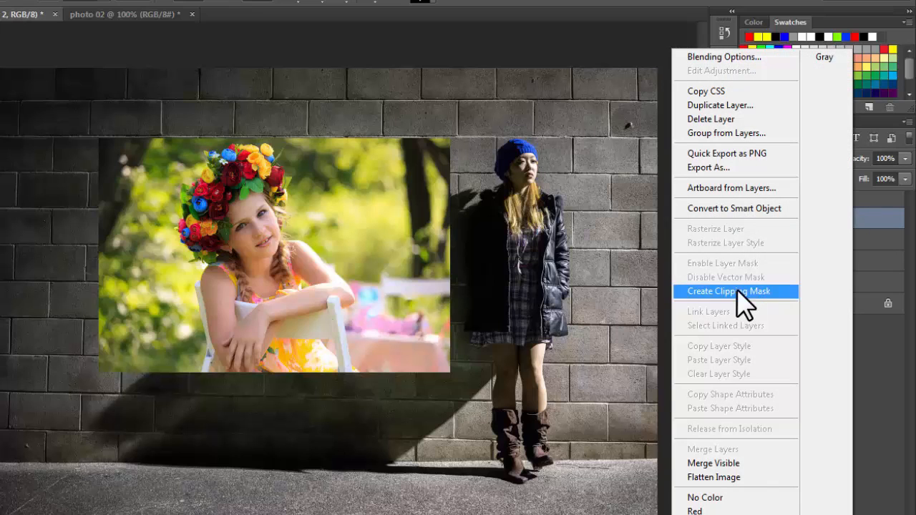
{"action": "left_click", "coordinate": [784, 304]}
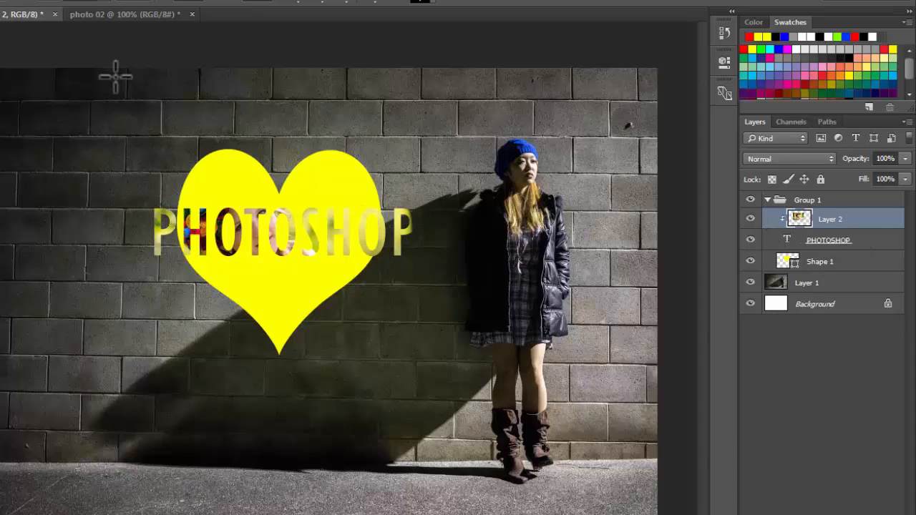
Move Group 1 slightly left on the wall and shift the PHOTOSHOP text left to centre it over the heart.
{"action": "key", "text": "v"}
{"action": "left_click_drag", "start_coordinate": [324, 200], "coordinate": [312, 201]}
{"action": "left_click", "coordinate": [786, 242]}
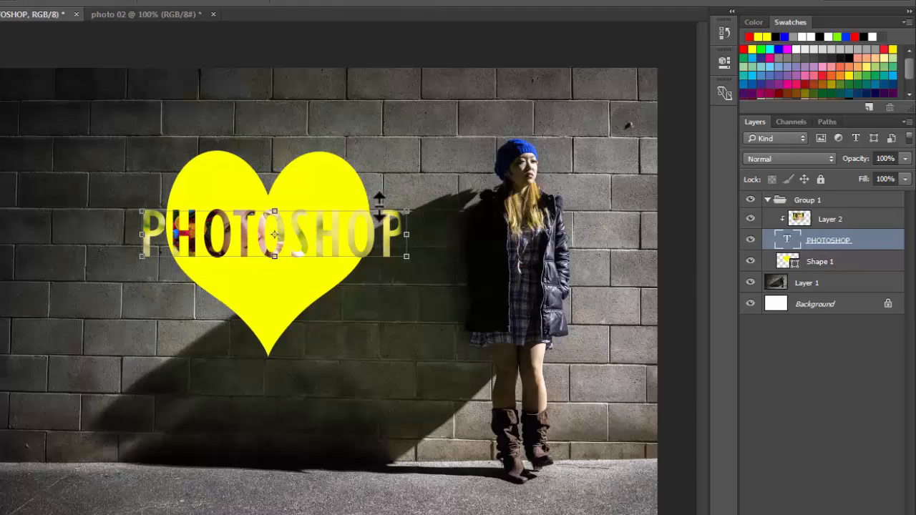
{"action": "left_click_drag", "start_coordinate": [365, 234], "coordinate": [357, 234]}
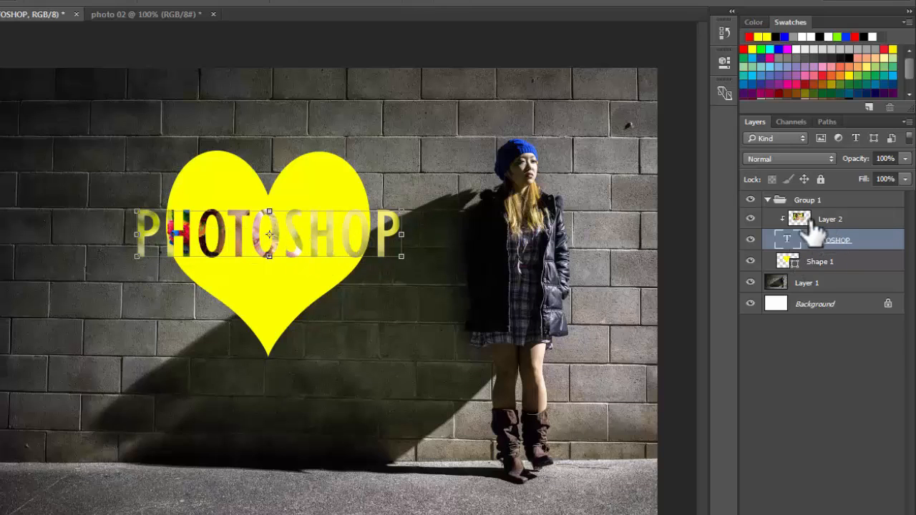
In the PHOTOSHOP text layer's blending options, set Fill Opacity to 0% and Knockout to Shallow.
{"action": "double_click", "coordinate": [873, 241]}
{"action": "left_click_drag", "start_coordinate": [368, 125], "coordinate": [519, 293]}
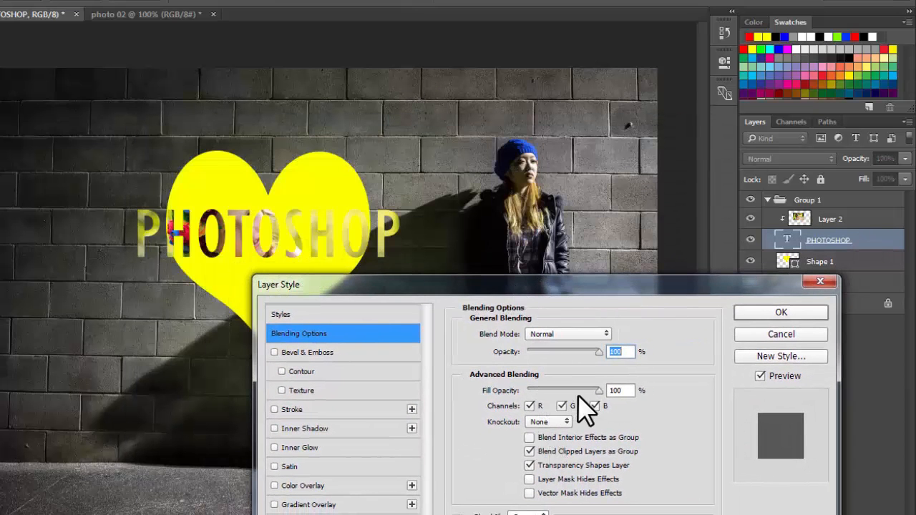
{"action": "left_click_drag", "start_coordinate": [598, 390], "coordinate": [501, 392]}
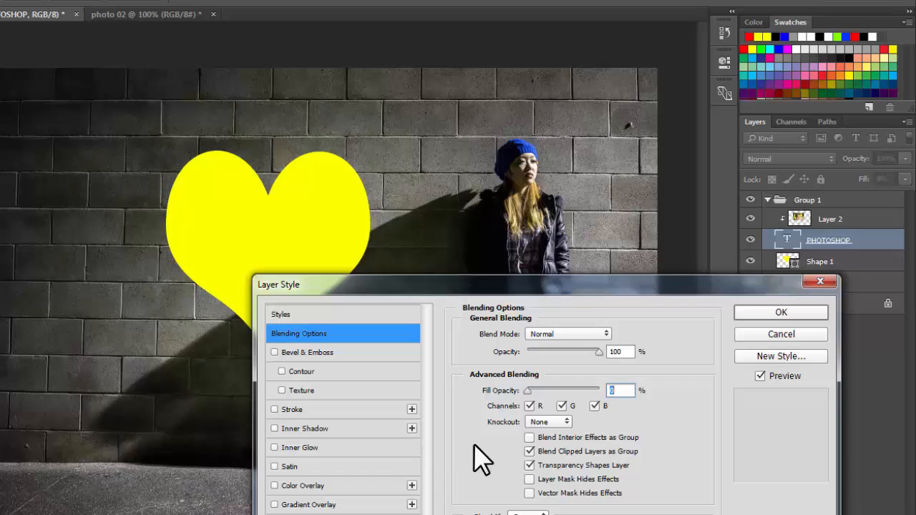
{"action": "left_click", "coordinate": [531, 422]}
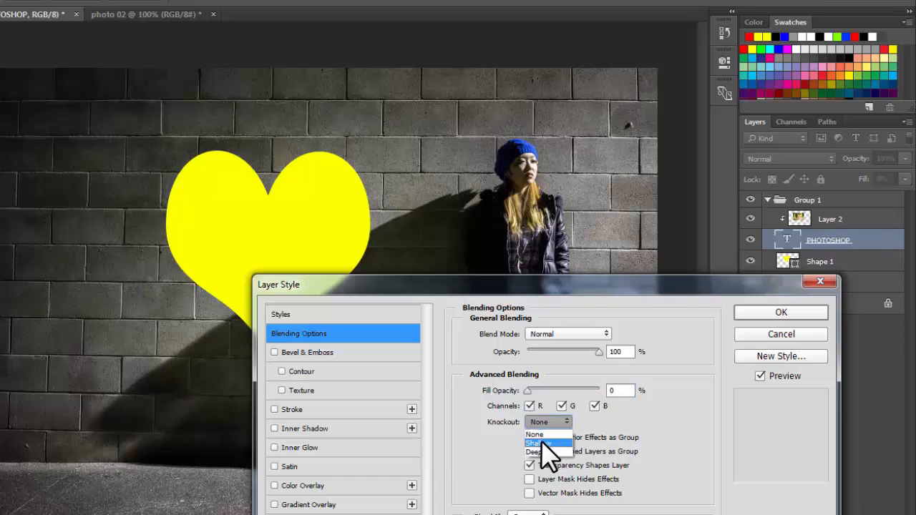
{"action": "left_click", "coordinate": [539, 444]}
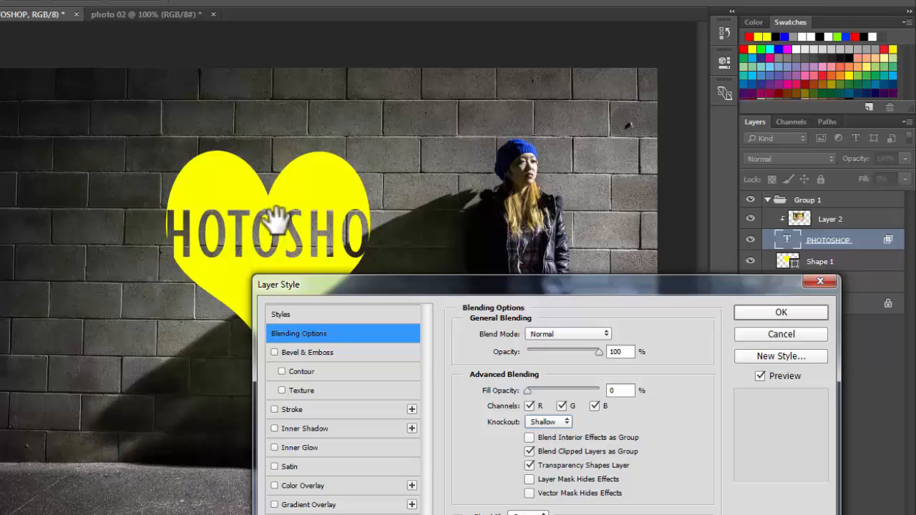
Toggle Blend Clipped Layers as Group off and on for the text layer to compare how the clipped portrait shows.
{"action": "left_click_drag", "start_coordinate": [355, 288], "coordinate": [403, 292]}
{"action": "left_click", "coordinate": [546, 431]}
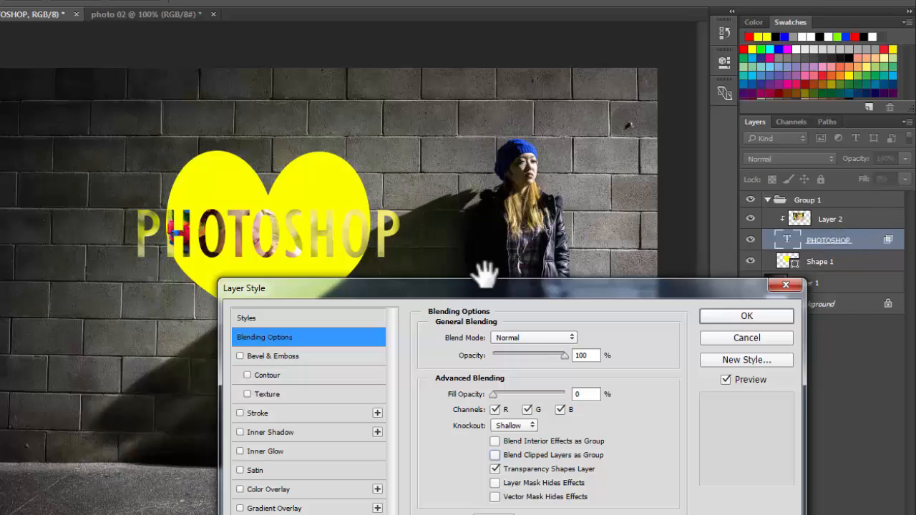
{"action": "left_click_drag", "start_coordinate": [498, 298], "coordinate": [517, 273]}
{"action": "left_click", "coordinate": [523, 434]}
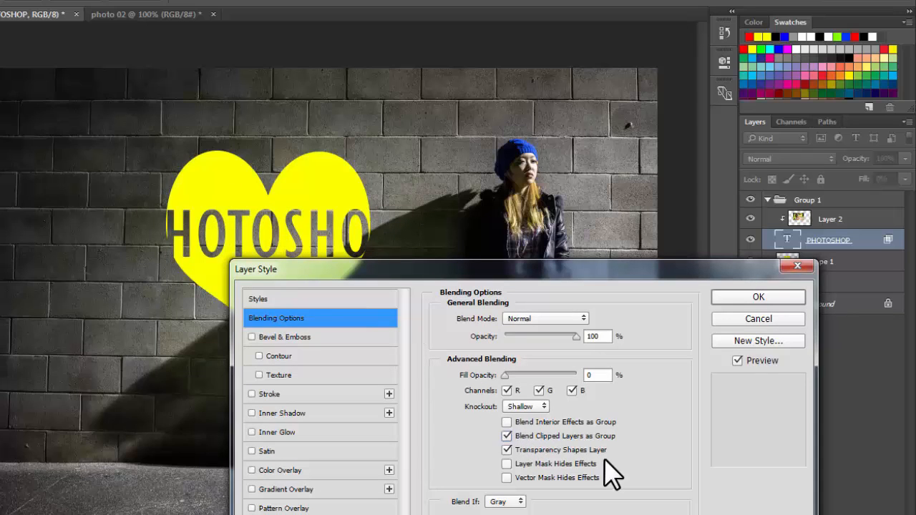
{"action": "left_click", "coordinate": [530, 435]}
{"action": "left_click", "coordinate": [530, 435]}
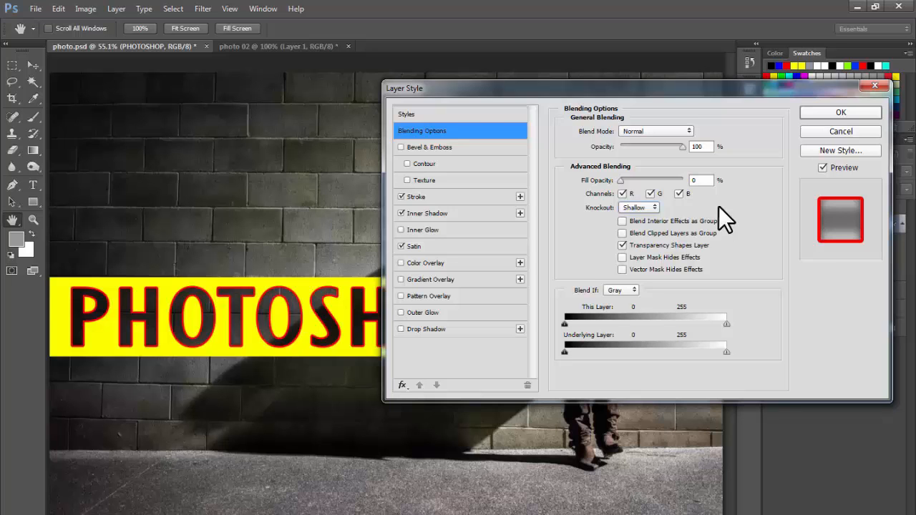
Switch the G and B blending channels off and back on for the red-stroked PHOTOSHOP text to compare the effect.
{"action": "left_click_drag", "start_coordinate": [663, 80], "coordinate": [678, 133]}
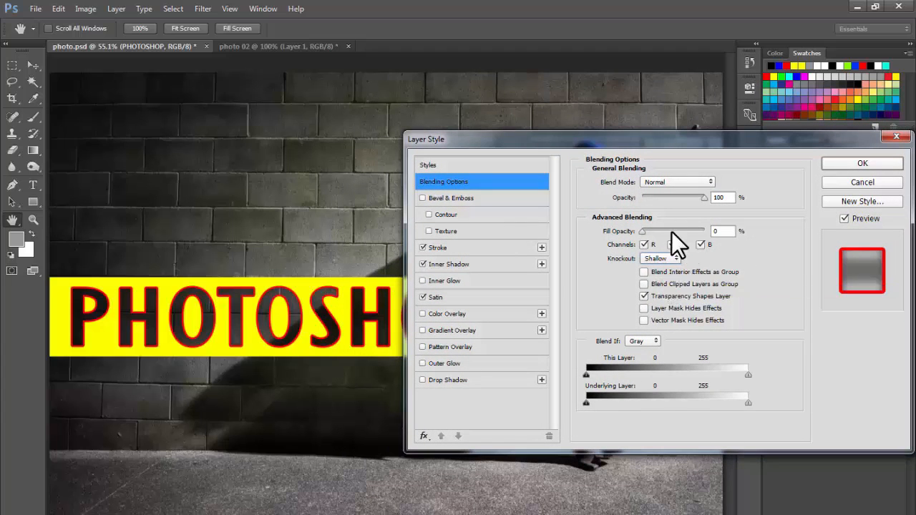
{"action": "left_click_drag", "start_coordinate": [646, 146], "coordinate": [630, 146]}
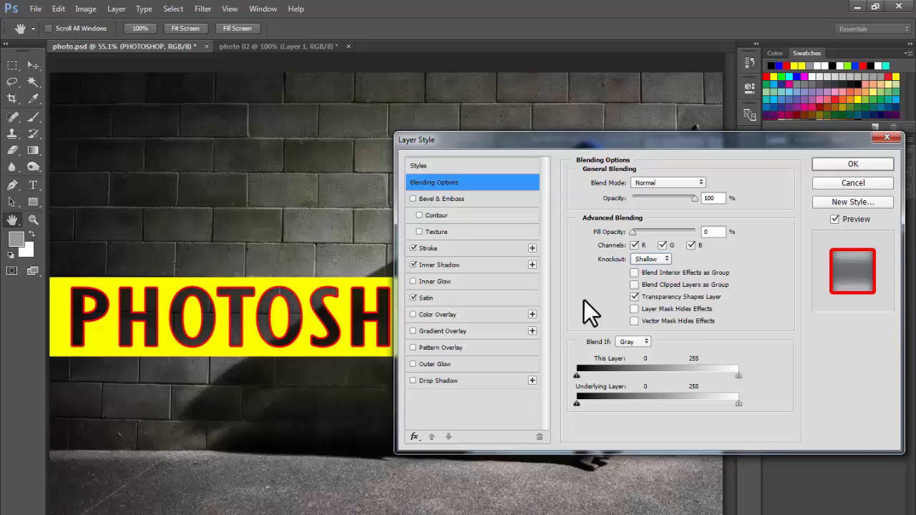
{"action": "left_click", "coordinate": [661, 245]}
{"action": "left_click", "coordinate": [690, 245]}
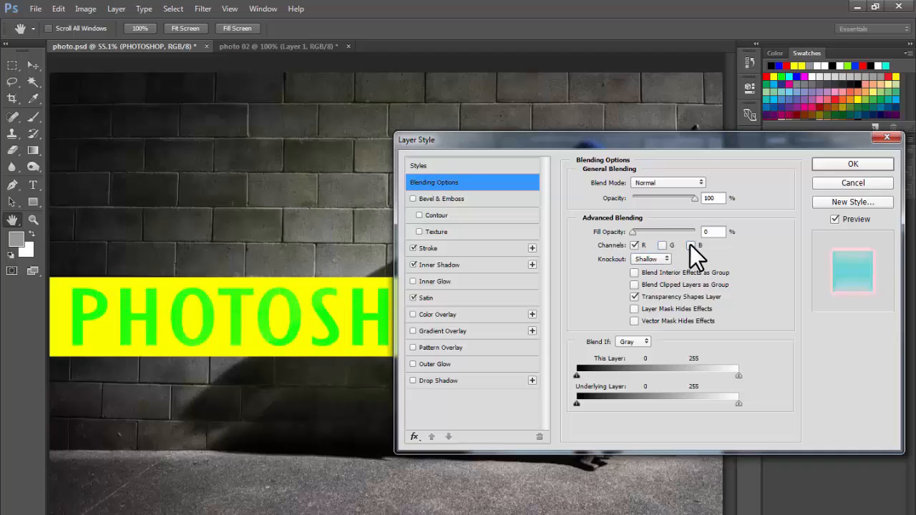
{"action": "left_click", "coordinate": [691, 246]}
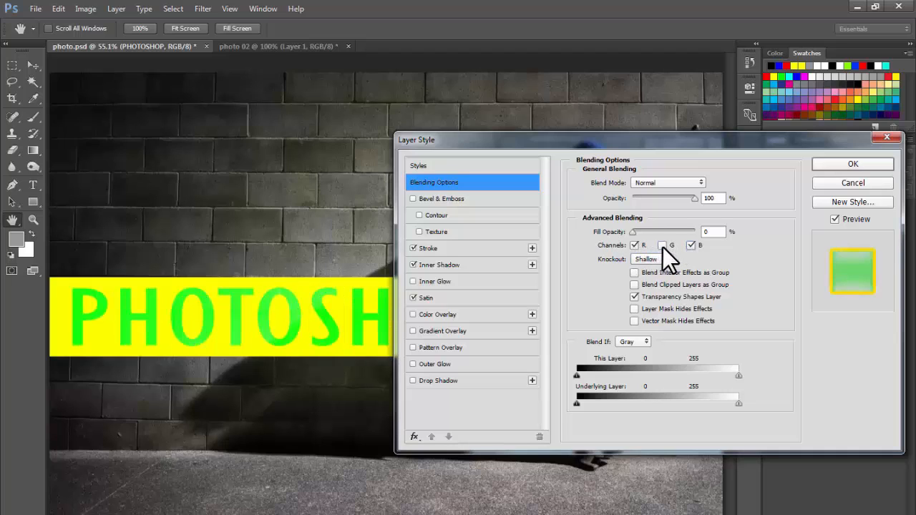
{"action": "left_click", "coordinate": [661, 245]}
{"action": "left_click_drag", "start_coordinate": [671, 143], "coordinate": [588, 156]}
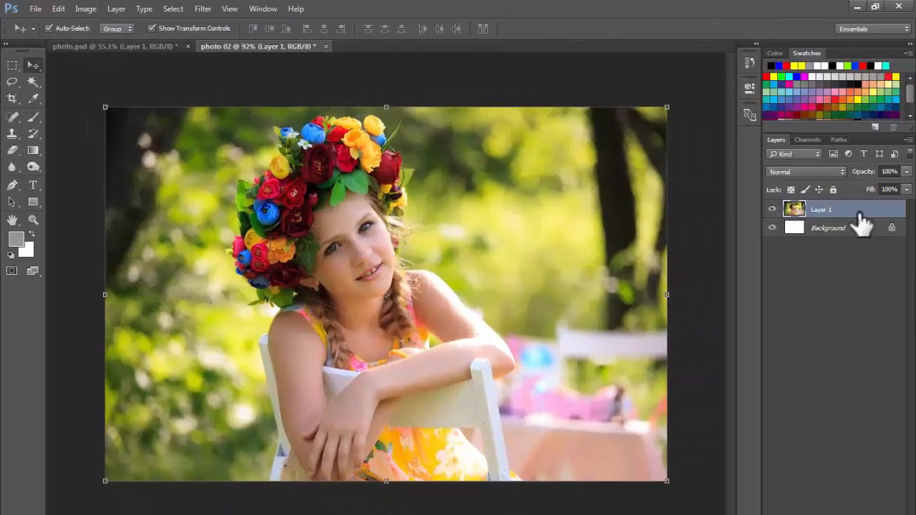
Examine the Channels settings in the blending options of Layer 1 in photo 02 and leave without applying changes.
{"action": "double_click", "coordinate": [861, 210]}
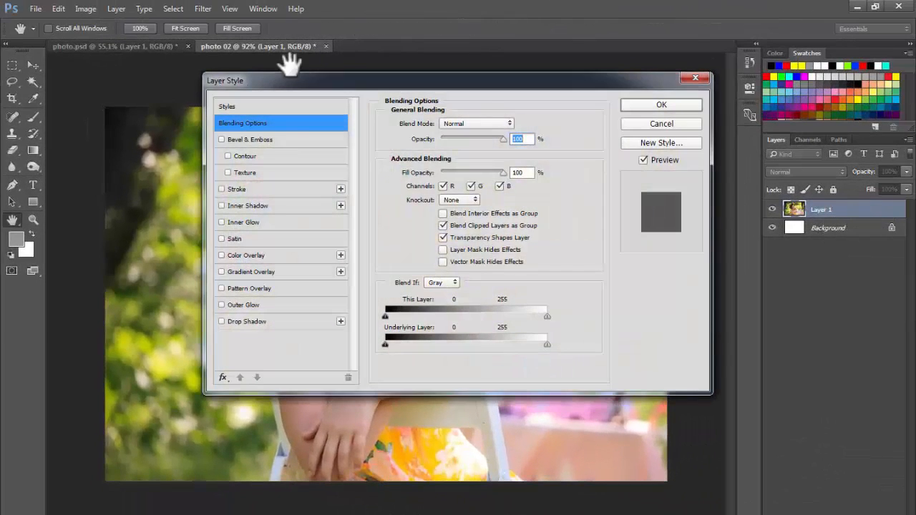
{"action": "left_click_drag", "start_coordinate": [394, 74], "coordinate": [433, 128]}
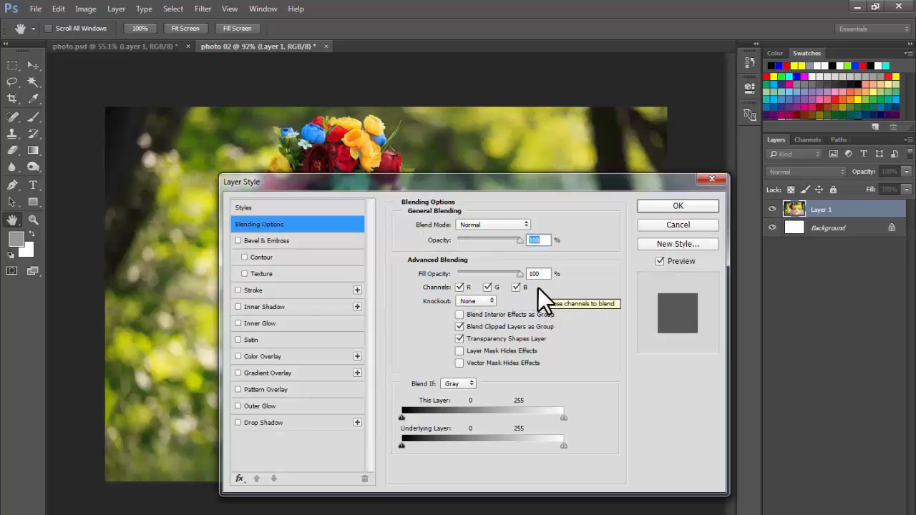
{"action": "left_click", "coordinate": [685, 226]}
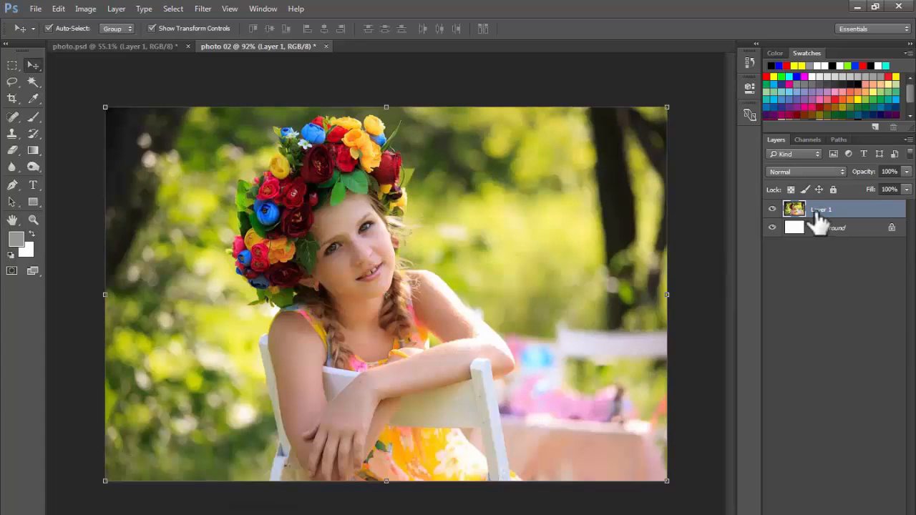
Select a rectangular area around the blue and red flowers in the wreath and copy it to a new layer.
{"action": "key", "text": "m"}
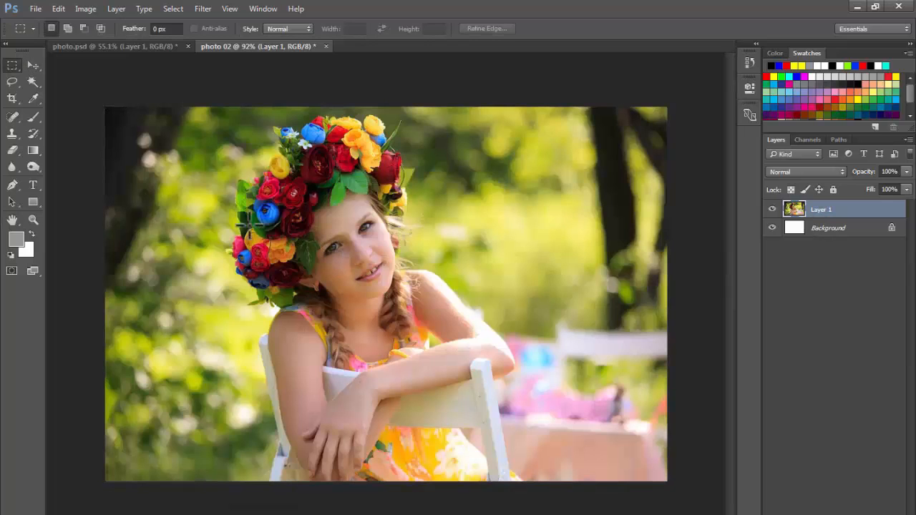
{"action": "left_click_drag", "start_coordinate": [258, 204], "coordinate": [309, 237]}
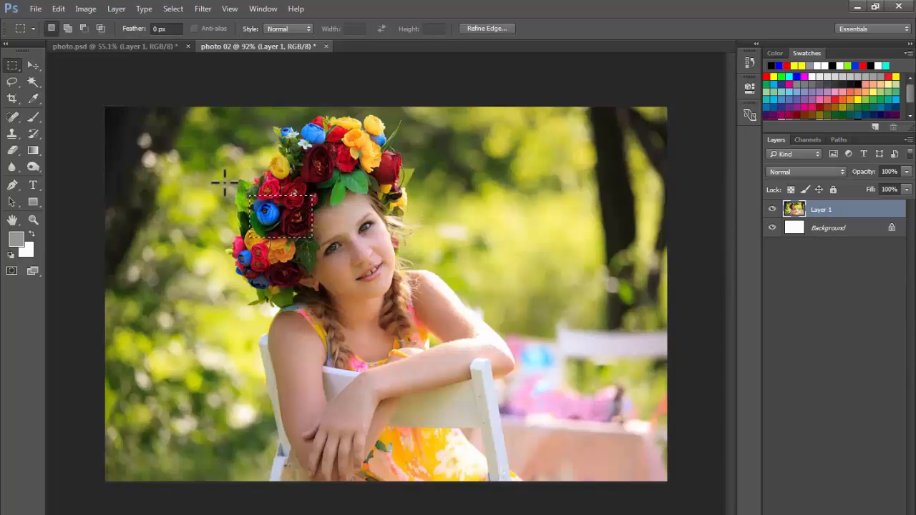
{"action": "mouse_move", "coordinate": [236, 190]}
{"action": "left_mouse_down"}
{"action": "mouse_move", "coordinate": [247, 207]}
{"action": "mouse_move", "coordinate": [308, 236]}
{"action": "left_mouse_up"}
{"action": "key", "text": "ctrl+j"}
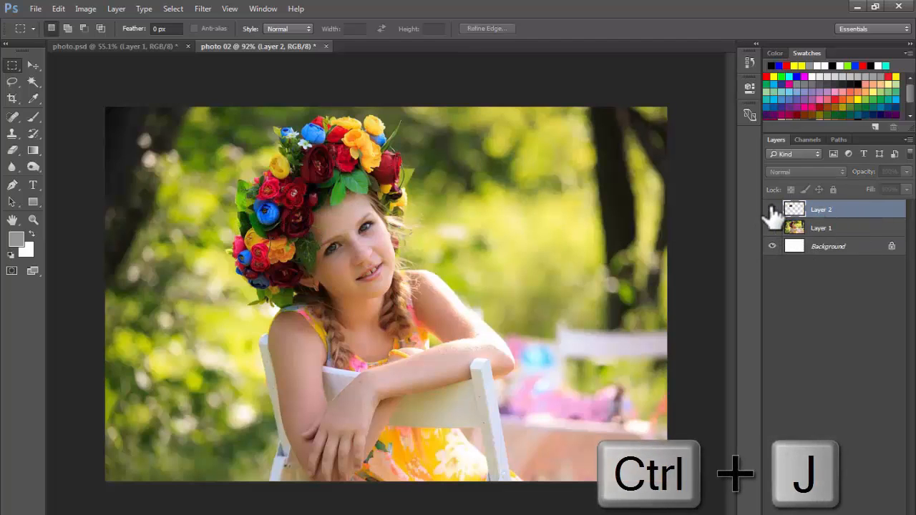
Reposition the copied flower patch and scale it up to cover the whole canvas.
{"action": "key", "text": "v"}
{"action": "left_click_drag", "start_coordinate": [286, 215], "coordinate": [150, 402]}
{"action": "key", "text": "ctrl+t"}
{"action": "left_click_drag", "start_coordinate": [265, 342], "coordinate": [219, 250]}
{"action": "left_click_drag", "start_coordinate": [551, 309], "coordinate": [666, 480]}
{"action": "key", "text": "Return"}
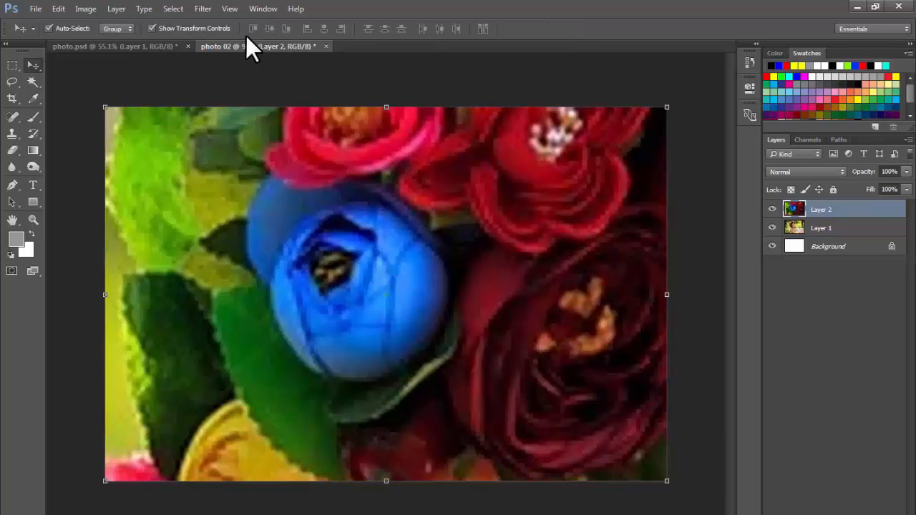
Apply a Gaussian Blur with a radius of about 55 pixels to Layer 2 and toggle its visibility to compare.
{"action": "left_click", "coordinate": [201, 8]}
{"action": "mouse_move", "coordinate": [209, 146]}
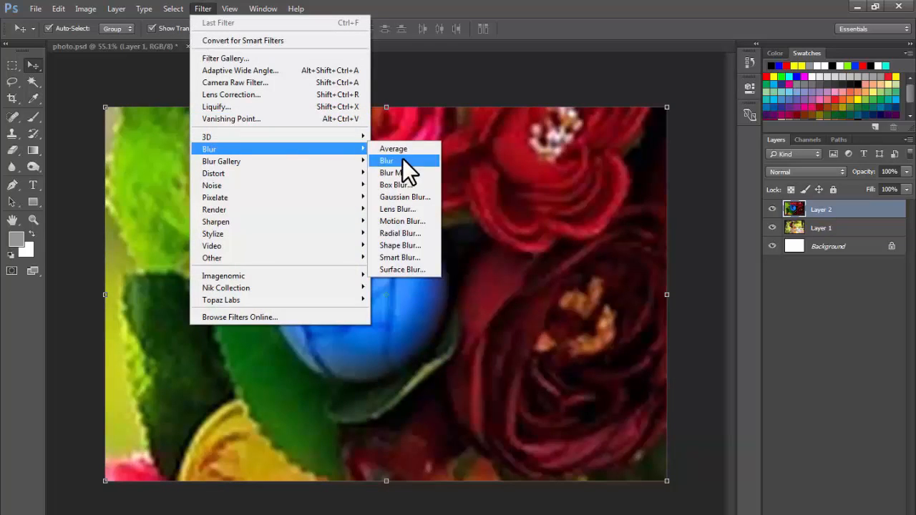
{"action": "left_click", "coordinate": [405, 198]}
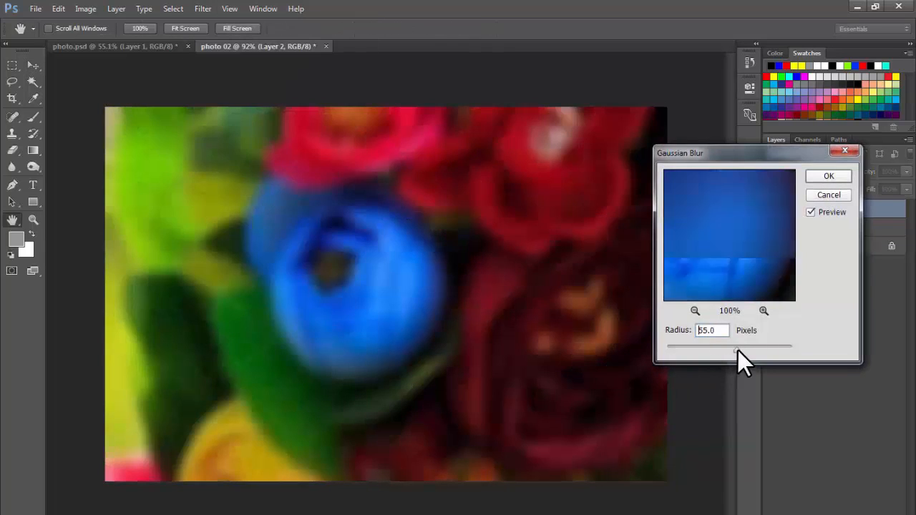
{"action": "left_click_drag", "start_coordinate": [737, 351], "coordinate": [738, 351]}
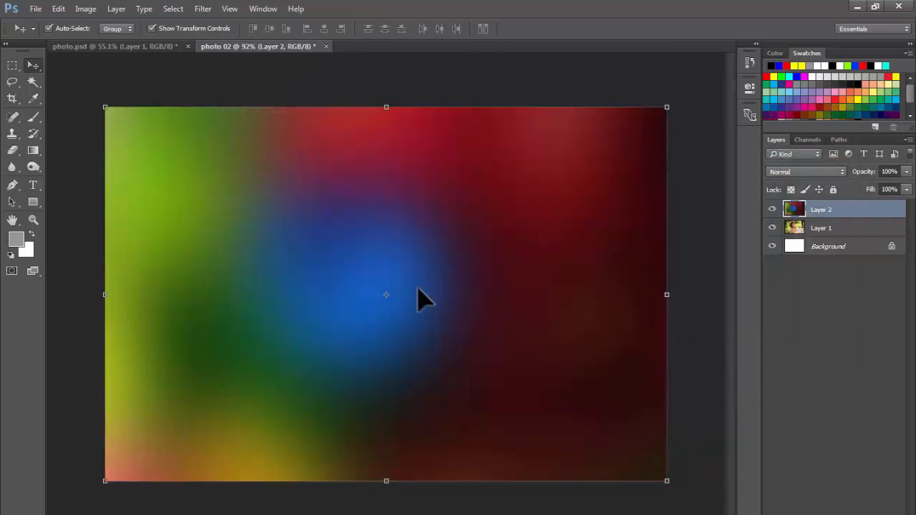
{"action": "left_click_drag", "start_coordinate": [422, 298], "coordinate": [438, 309]}
{"action": "left_click", "coordinate": [772, 208]}
{"action": "left_click", "coordinate": [772, 209]}
{"action": "key", "text": "space"}
In Layer 2's blending options, turn off the G and B channels to blend the blurred colours with the portrait.
{"action": "double_click", "coordinate": [886, 213]}
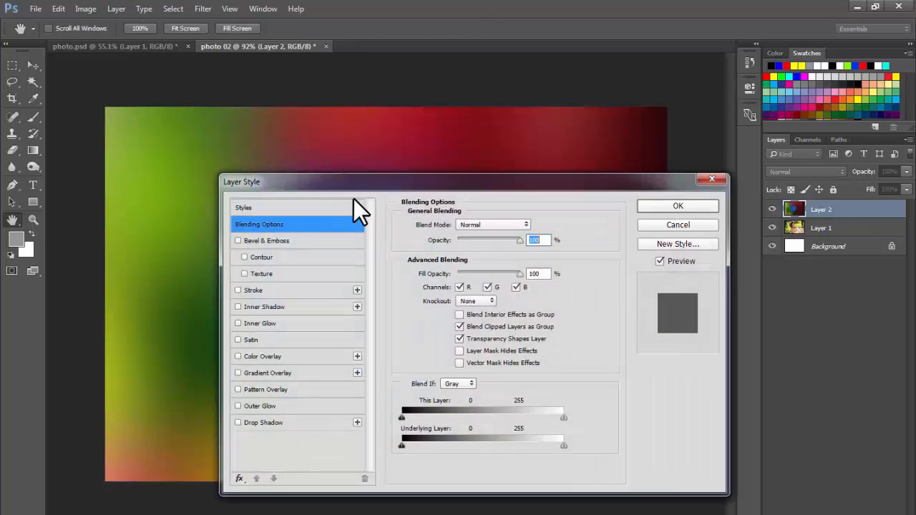
{"action": "left_click_drag", "start_coordinate": [449, 185], "coordinate": [445, 343]}
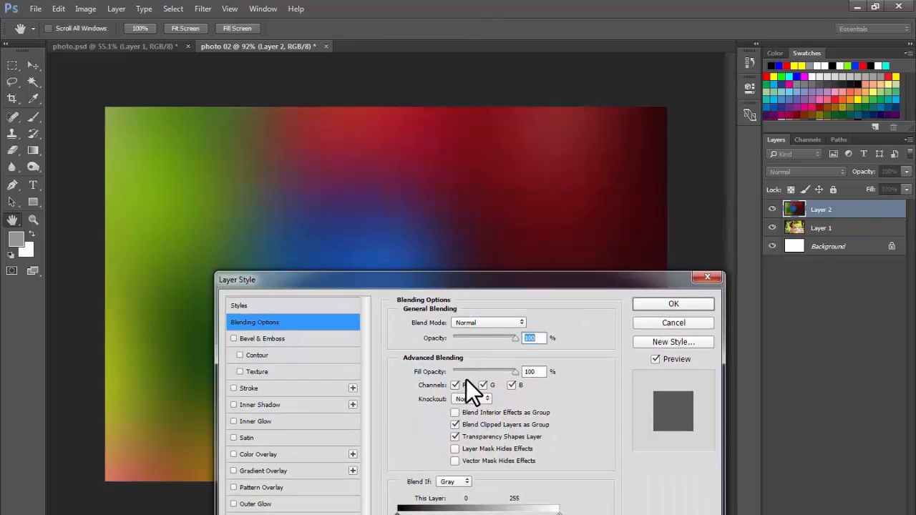
{"action": "left_click", "coordinate": [483, 385]}
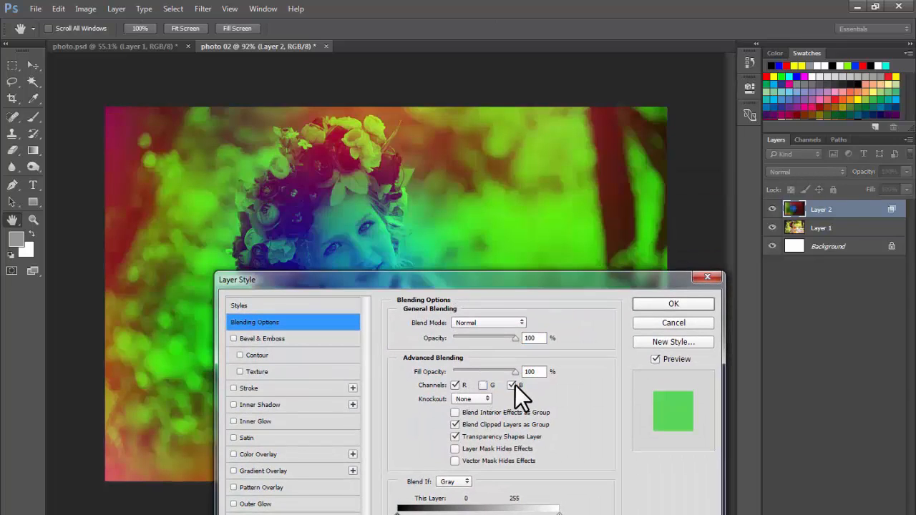
{"action": "left_click", "coordinate": [512, 385]}
Change Layer 2's blending channels so that R and G are off and only B is on.
{"action": "left_click_drag", "start_coordinate": [463, 279], "coordinate": [548, 254]}
{"action": "left_click", "coordinate": [658, 214]}
{"action": "left_click", "coordinate": [610, 306]}
{"action": "left_click", "coordinate": [594, 295]}
{"action": "left_click", "coordinate": [623, 296]}
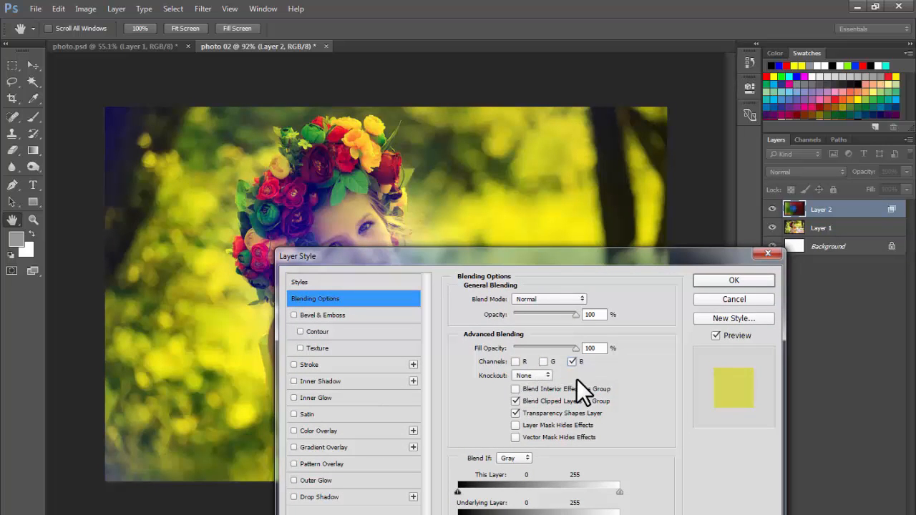
Set Layer 2's blend mode to Overlay and try it with only the G channel on, followed by only R.
{"action": "left_click", "coordinate": [543, 299]}
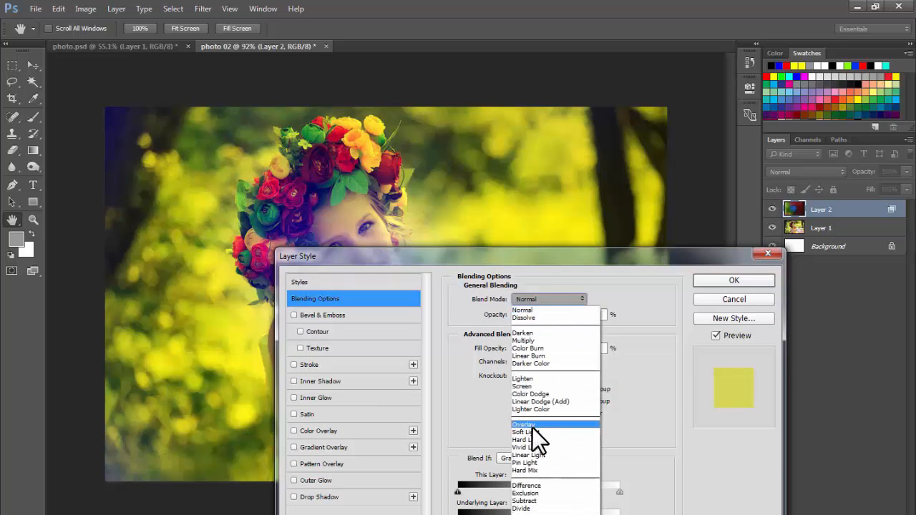
{"action": "left_click", "coordinate": [532, 425]}
{"action": "left_click_drag", "start_coordinate": [477, 256], "coordinate": [617, 119]}
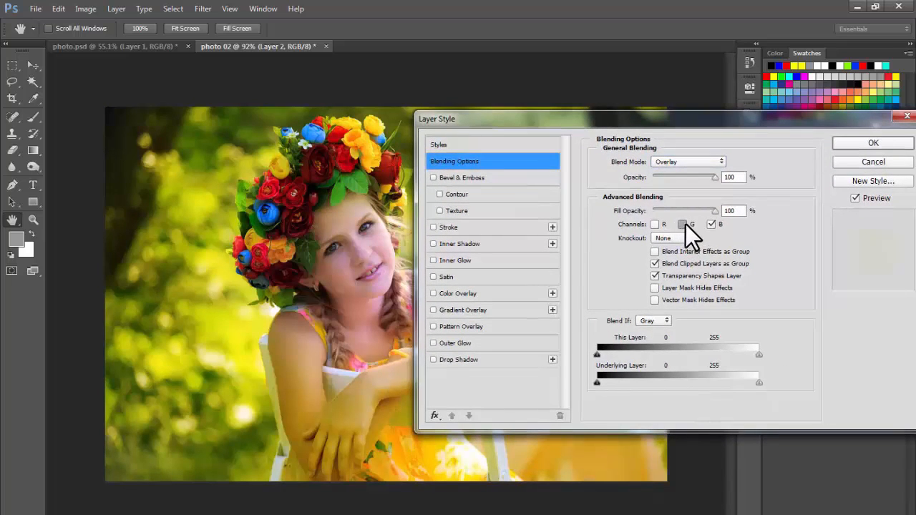
{"action": "left_click", "coordinate": [682, 225]}
{"action": "left_click", "coordinate": [711, 225]}
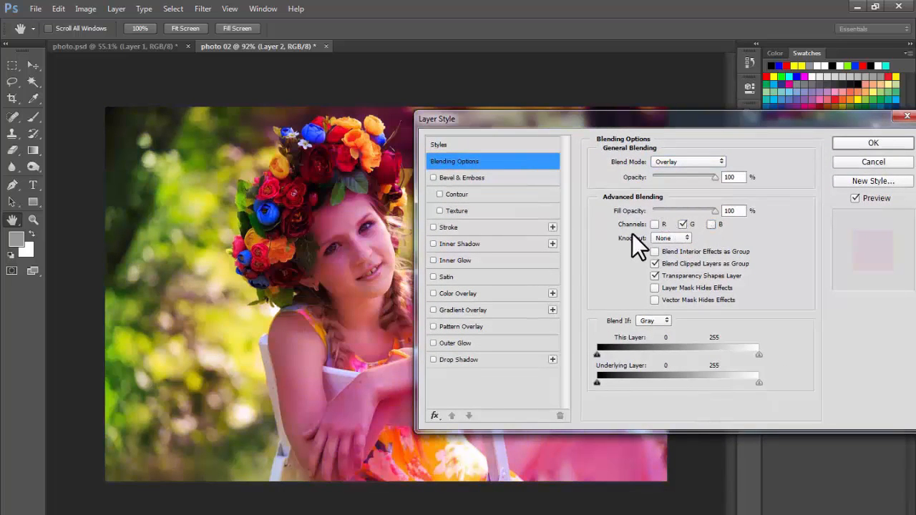
{"action": "left_click", "coordinate": [655, 224]}
{"action": "left_click", "coordinate": [683, 224]}
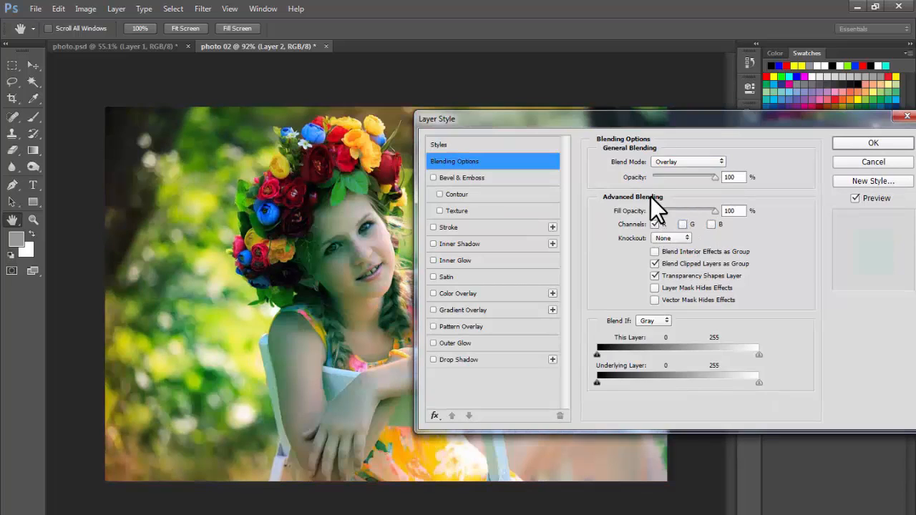
Set Layer 2's blend mode to Soft Light with the R, G and B channels all on, and apply it.
{"action": "left_click", "coordinate": [680, 163]}
{"action": "left_click", "coordinate": [666, 295]}
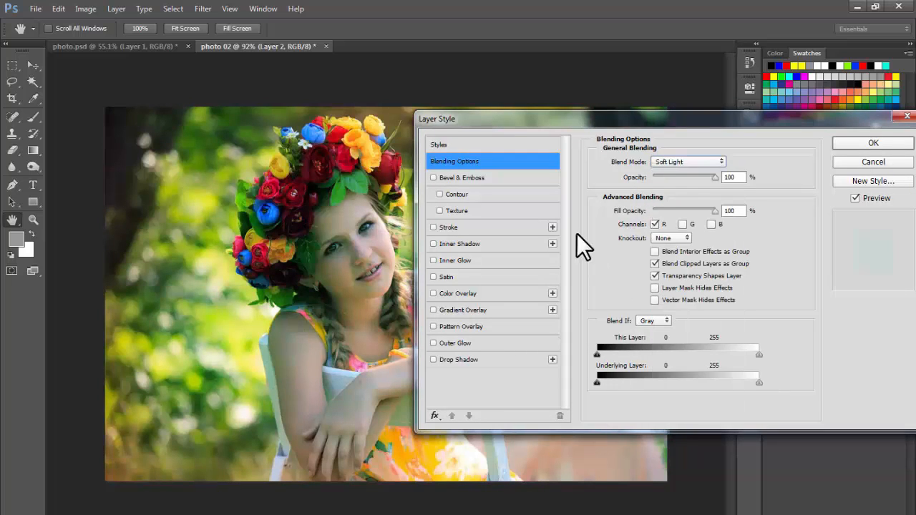
{"action": "left_click", "coordinate": [682, 223]}
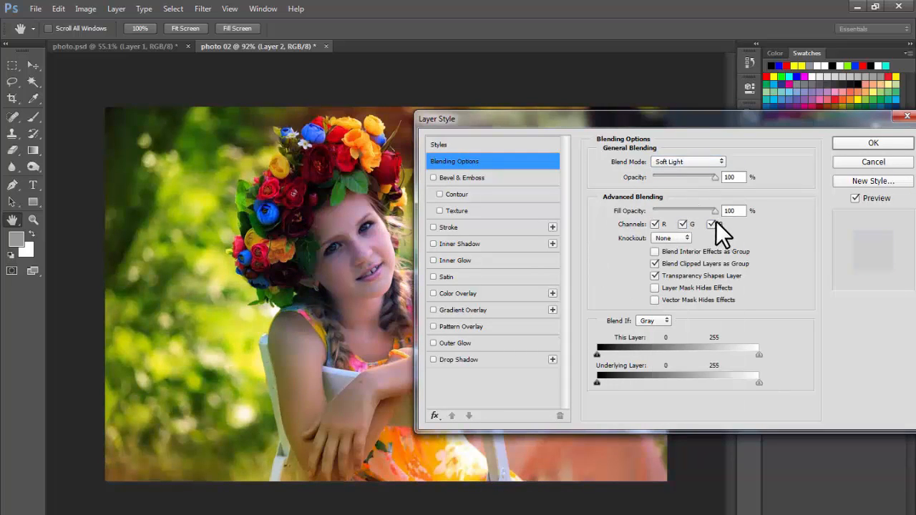
{"action": "left_click", "coordinate": [861, 143]}
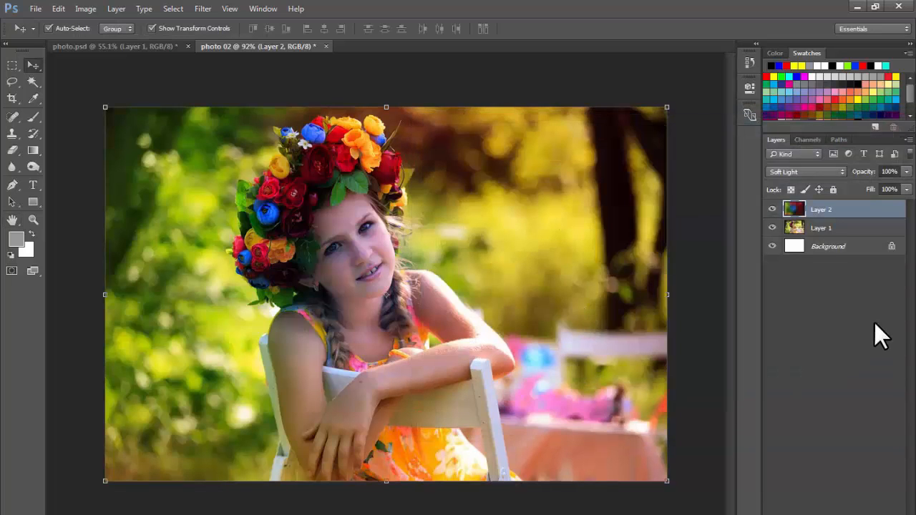
Reopen Layer 2's blending options and set the blend mode back to Normal.
{"action": "double_click", "coordinate": [834, 210]}
{"action": "key", "text": "Return"}
{"action": "double_click", "coordinate": [867, 213]}
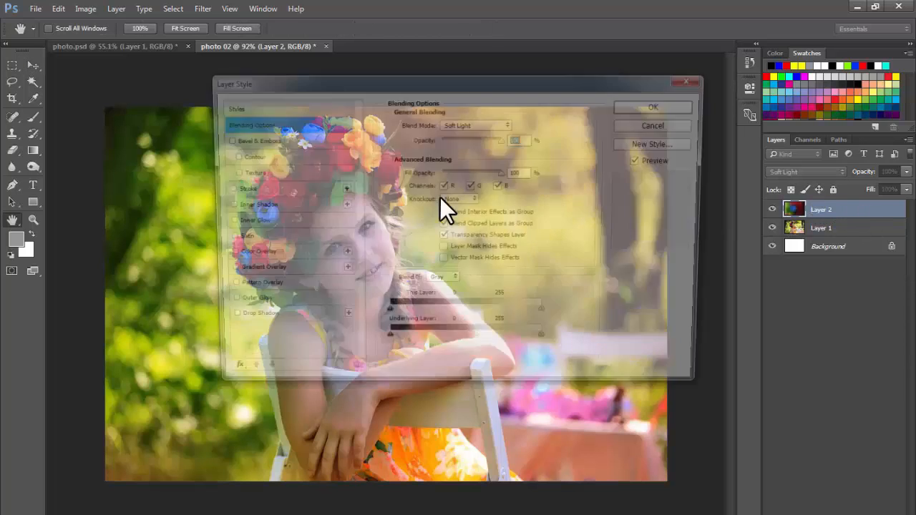
{"action": "left_click", "coordinate": [476, 123]}
{"action": "left_click", "coordinate": [455, 130]}
{"action": "left_click", "coordinate": [654, 108]}
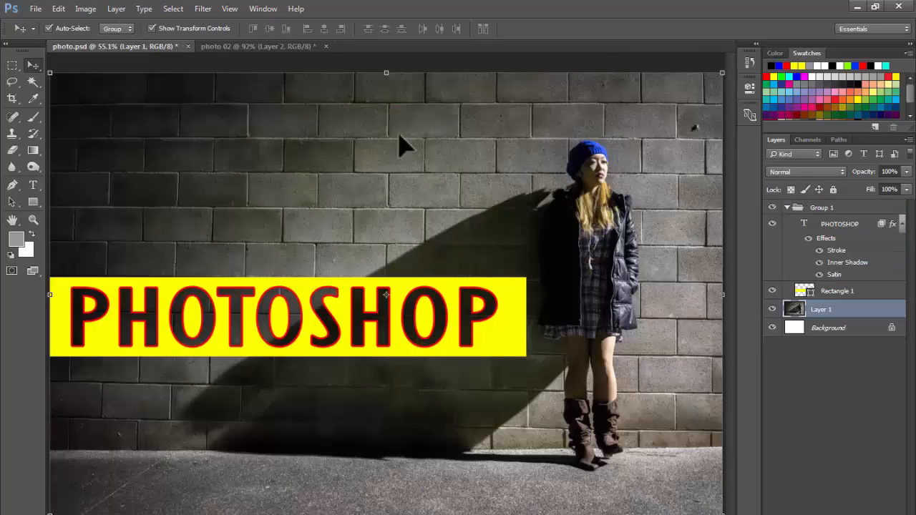
Copy the brick-wall photo layer from photo.psd into photo 02 and scale it to cover the whole canvas.
{"action": "left_click_drag", "start_coordinate": [437, 172], "coordinate": [362, 172]}
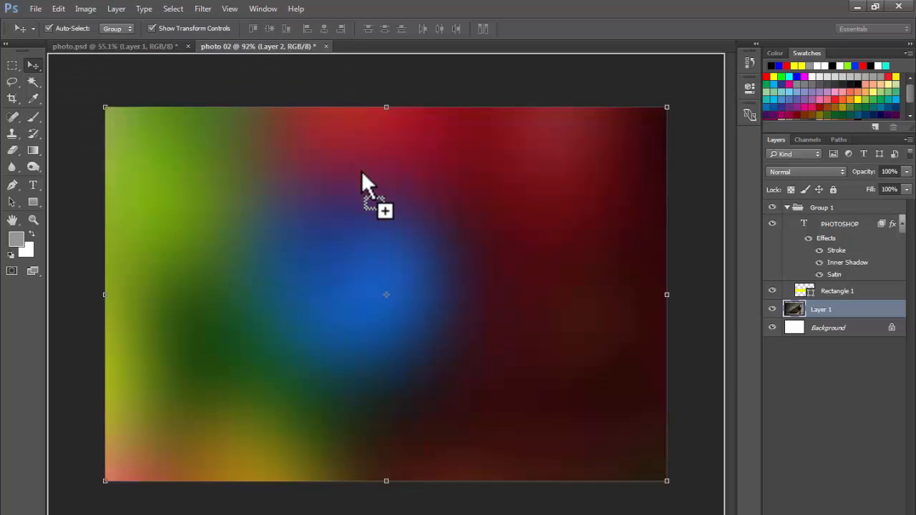
{"action": "left_click_drag", "start_coordinate": [375, 209], "coordinate": [410, 278]}
{"action": "scroll", "coordinate": [323, 274], "scroll_direction": "down", "scroll_amount": 5}
{"action": "left_click_drag", "start_coordinate": [562, 254], "coordinate": [392, 270]}
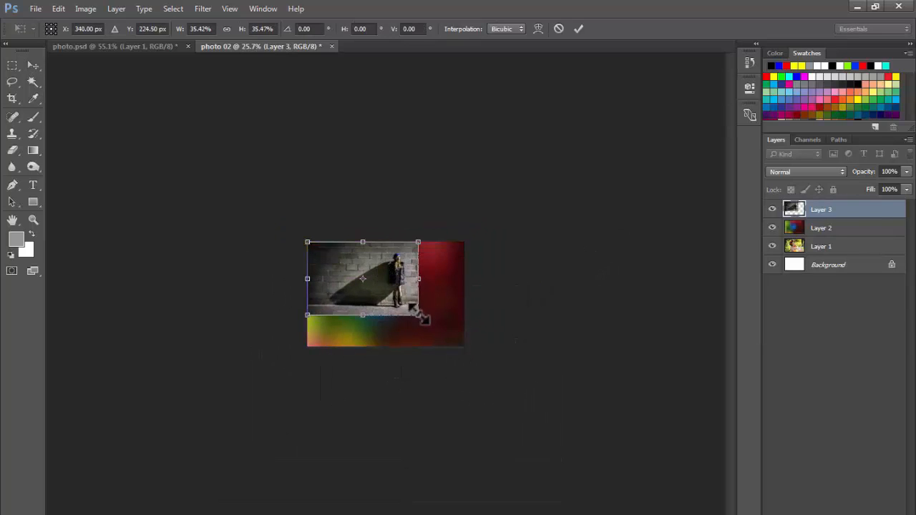
{"action": "left_click_drag", "start_coordinate": [420, 317], "coordinate": [462, 350]}
{"action": "key", "text": "Return"}
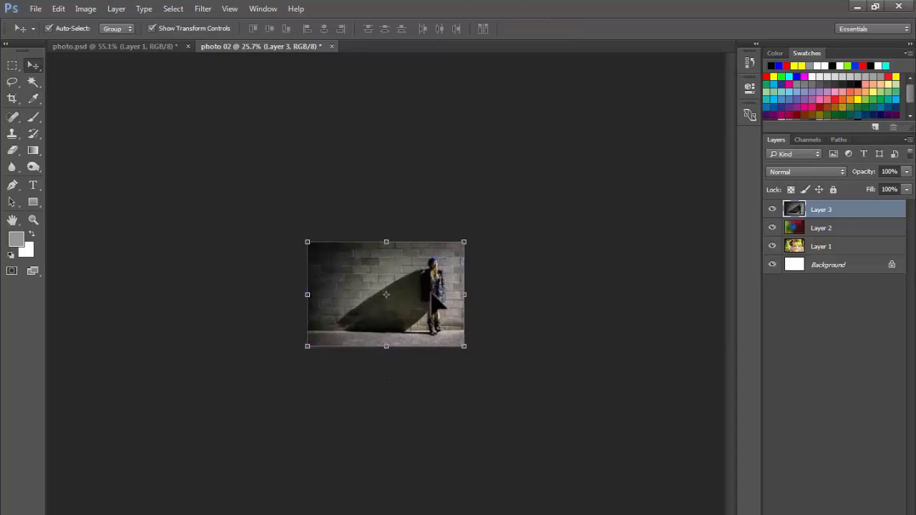
Delete the blurred Layer 2 and toggle Layer 3's visibility to compare the wall photo with the portrait.
{"action": "key", "text": "ctrl+0"}
{"action": "left_click", "coordinate": [826, 229]}
{"action": "key", "text": "Delete"}
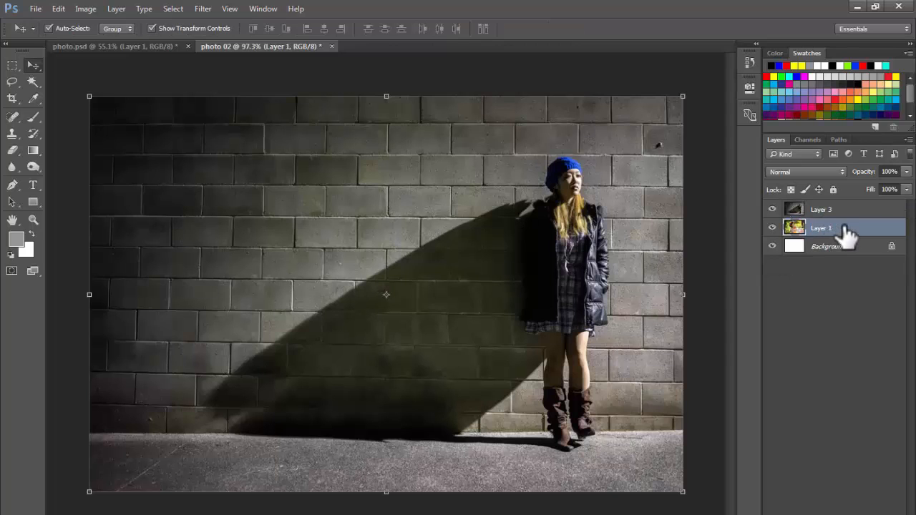
{"action": "left_click", "coordinate": [771, 209]}
{"action": "left_click", "coordinate": [771, 209]}
{"action": "left_click", "coordinate": [771, 209]}
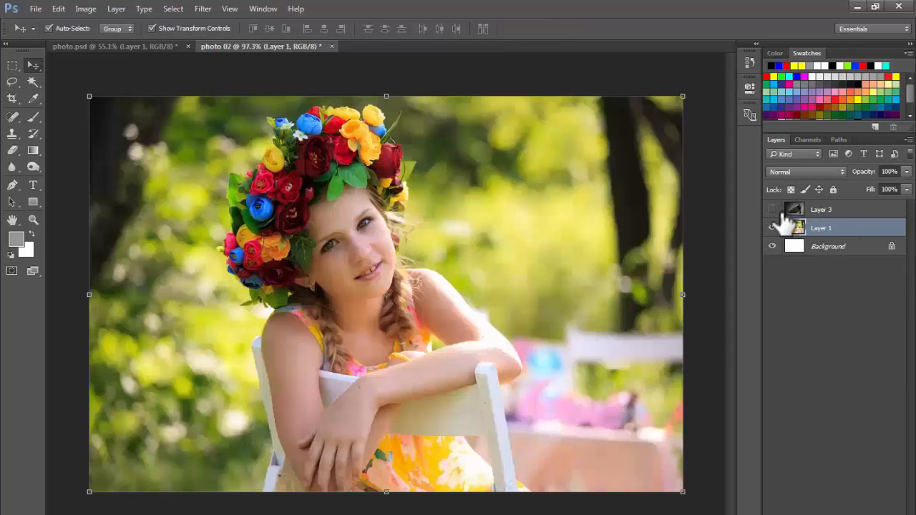
{"action": "left_click", "coordinate": [771, 209]}
{"action": "left_click", "coordinate": [771, 209]}
{"action": "left_click", "coordinate": [771, 209]}
Open Layer 3's blending options and move the dialog aside to uncover the image.
{"action": "double_click", "coordinate": [867, 208]}
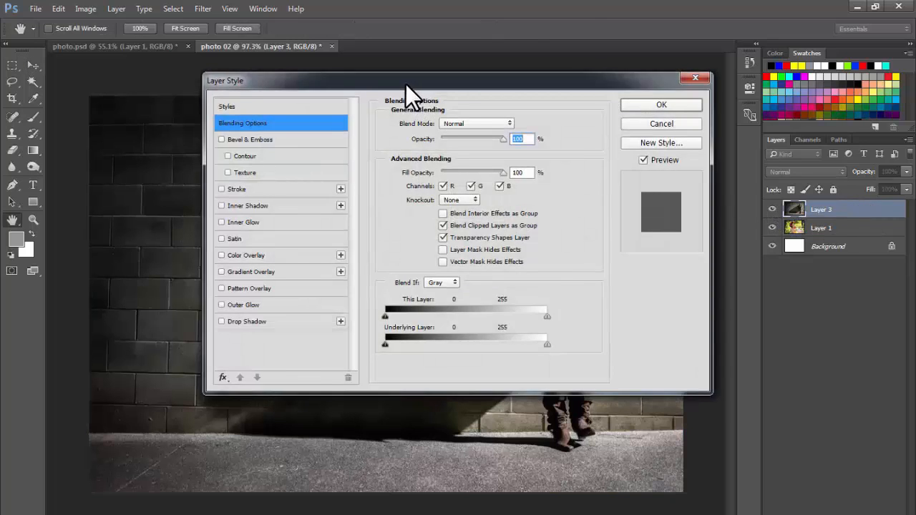
{"action": "left_click_drag", "start_coordinate": [406, 84], "coordinate": [611, 101]}
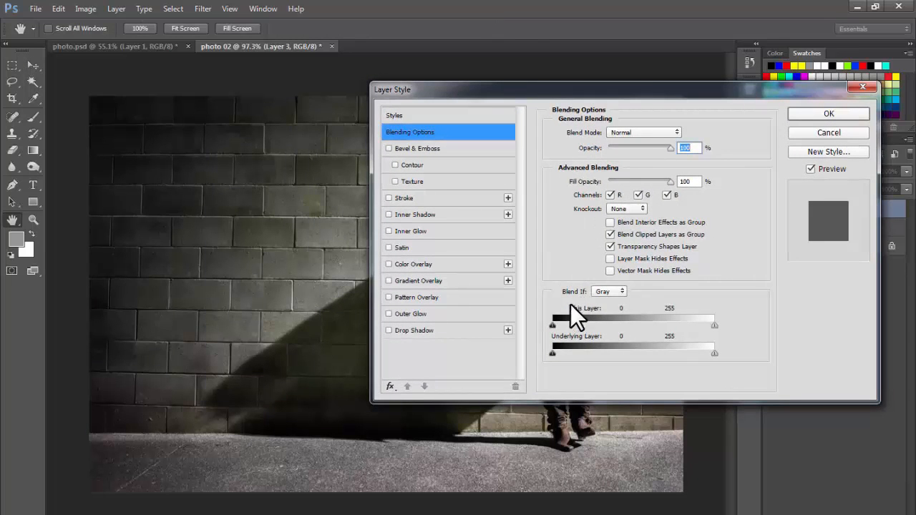
{"action": "left_click_drag", "start_coordinate": [548, 85], "coordinate": [634, 86]}
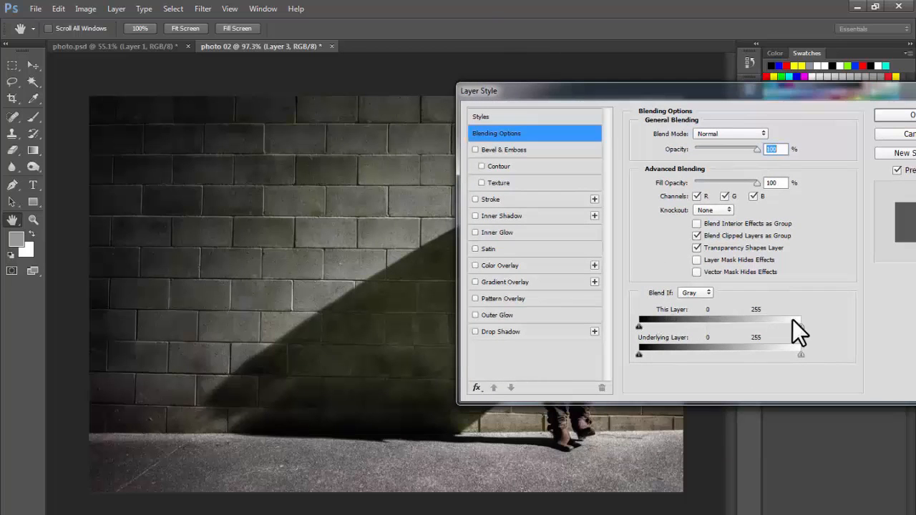
Try Blend If Gray limits of 45 and 213 for This Layer and restore them to 0 and 255.
{"action": "left_click_drag", "start_coordinate": [640, 327], "coordinate": [666, 324]}
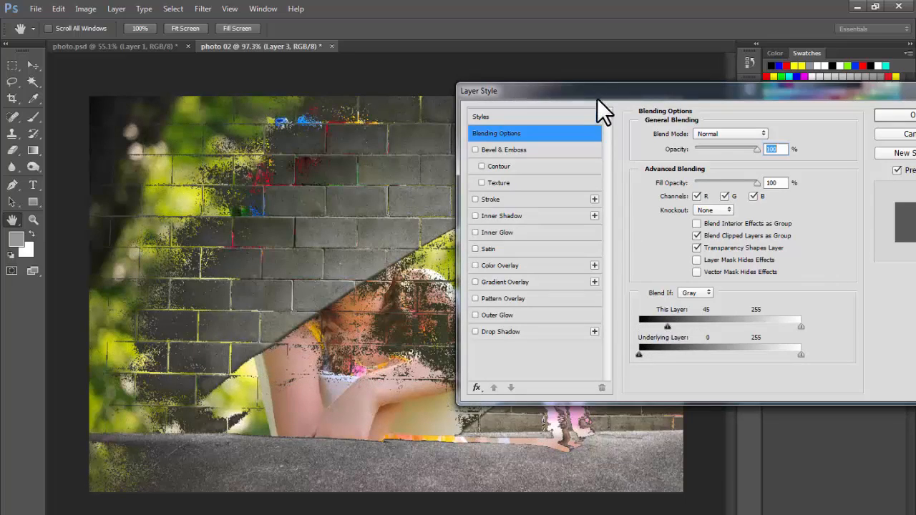
{"action": "left_click_drag", "start_coordinate": [600, 93], "coordinate": [365, 301]}
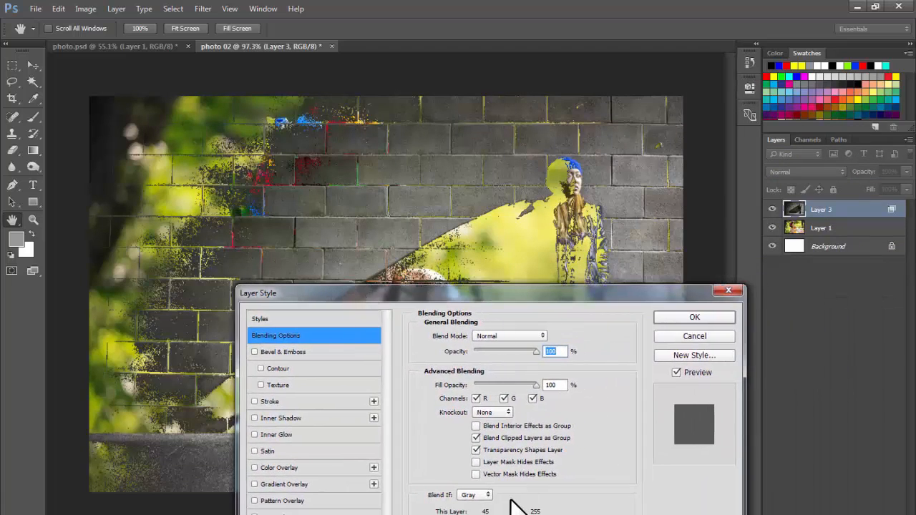
{"action": "left_click_drag", "start_coordinate": [490, 296], "coordinate": [263, 147]}
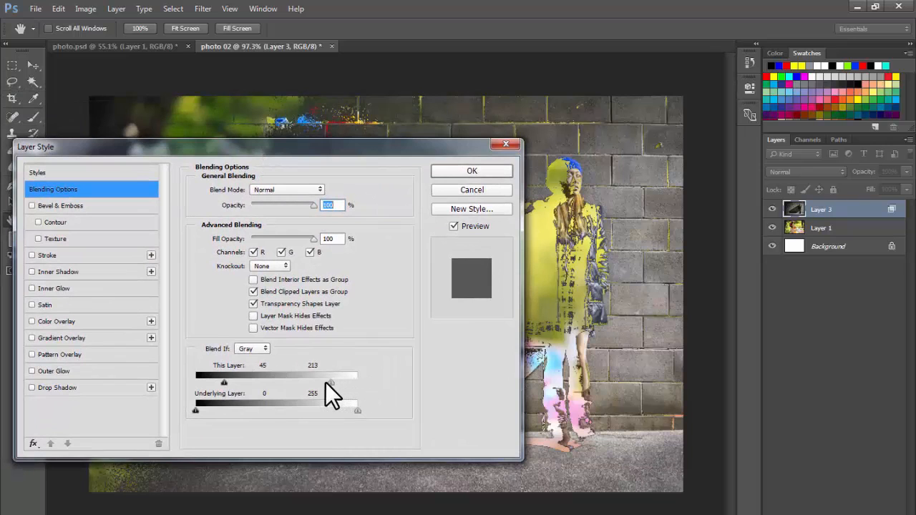
{"action": "left_click_drag", "start_coordinate": [327, 382], "coordinate": [406, 377]}
{"action": "left_click_drag", "start_coordinate": [223, 382], "coordinate": [194, 385]}
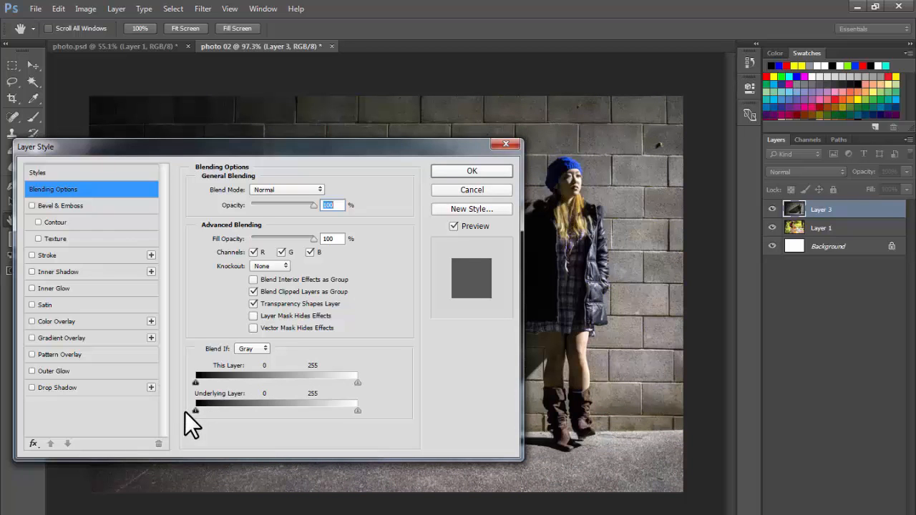
Try a black limit of 104 for the Underlying Layer in Blend If Gray and return it to 0.
{"action": "left_click_drag", "start_coordinate": [194, 409], "coordinate": [261, 395]}
{"action": "left_click_drag", "start_coordinate": [322, 162], "coordinate": [680, 200]}
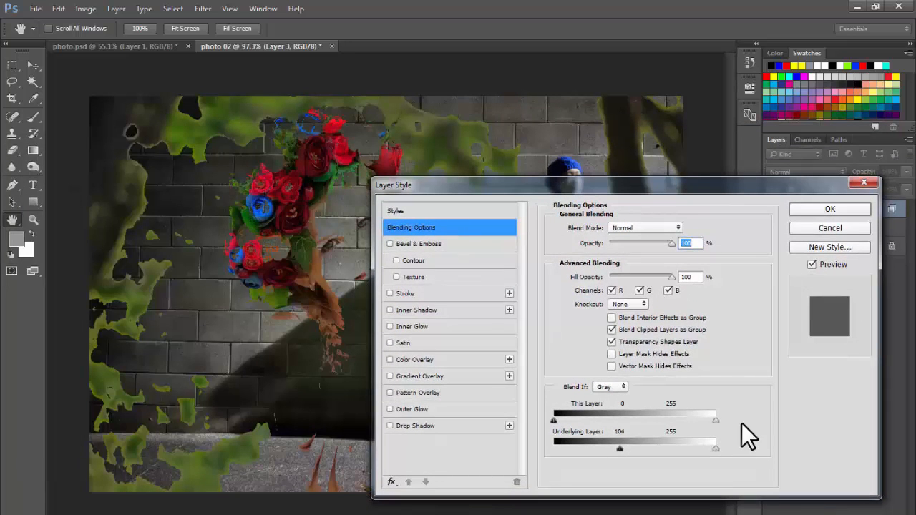
{"action": "left_click_drag", "start_coordinate": [617, 449], "coordinate": [513, 449]}
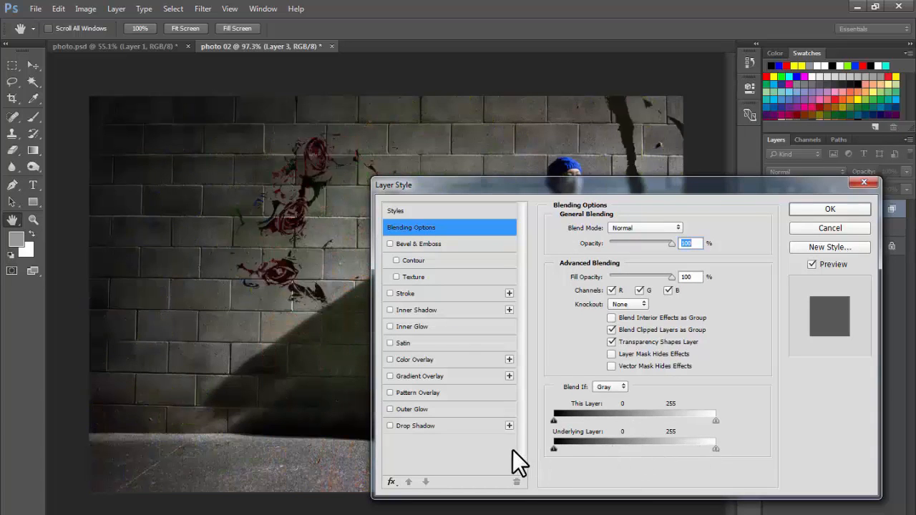
Try a black limit of 80 for This Layer in Blend If Gray, inspect the blend, and return it to 0.
{"action": "left_click_drag", "start_coordinate": [555, 420], "coordinate": [604, 417]}
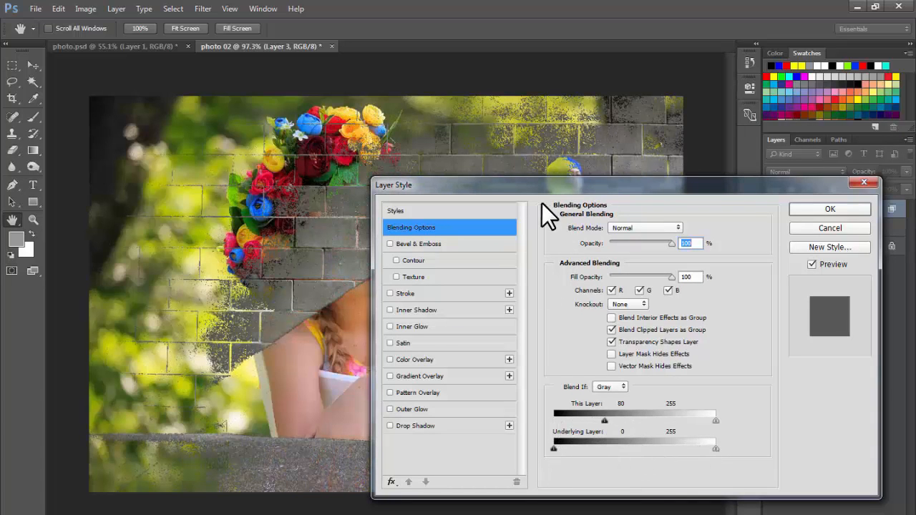
{"action": "left_click_drag", "start_coordinate": [542, 203], "coordinate": [490, 289]}
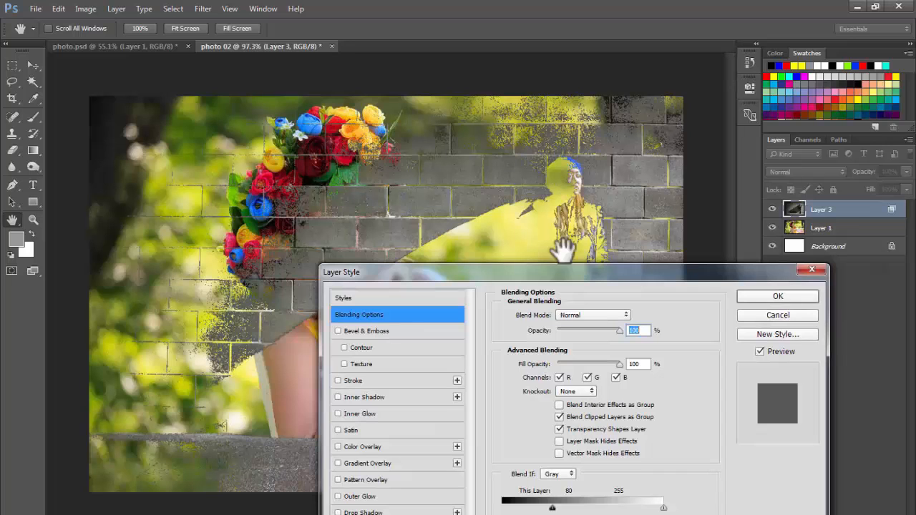
{"action": "left_click_drag", "start_coordinate": [574, 272], "coordinate": [592, 178]}
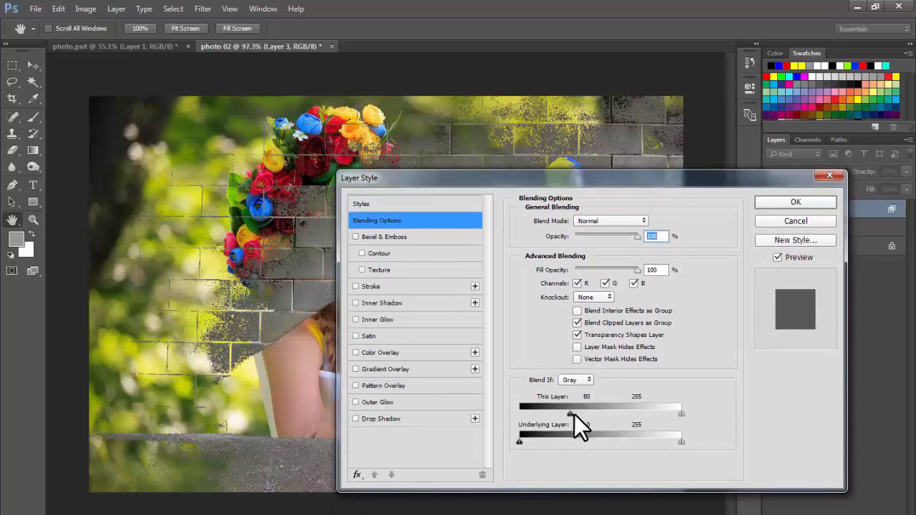
{"action": "left_click_drag", "start_coordinate": [571, 413], "coordinate": [519, 414]}
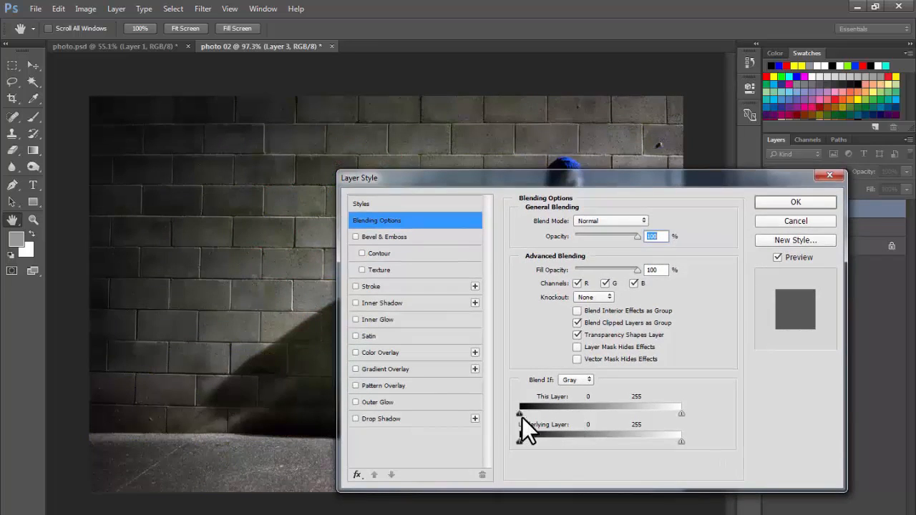
Switch Layer 3's Blend If channel to Red and lower the Underlying Layer's white limit to 186.
{"action": "left_click", "coordinate": [577, 380]}
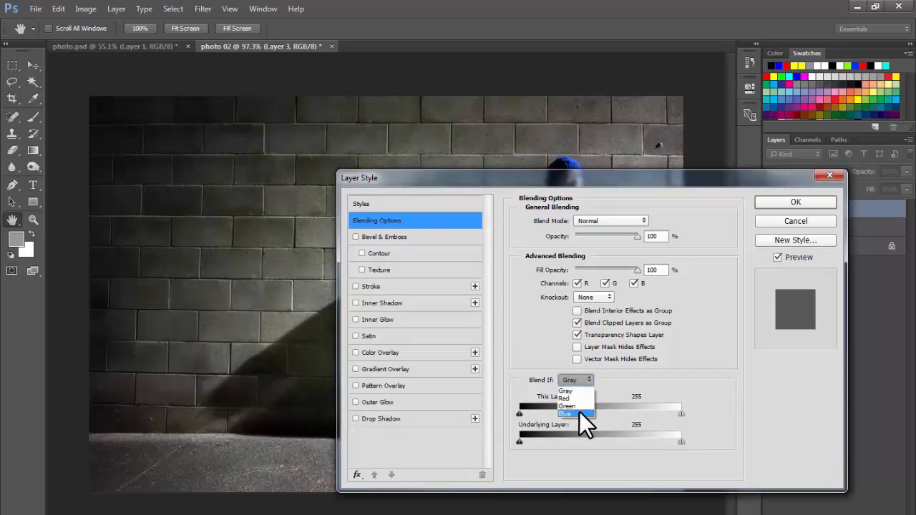
{"action": "left_click", "coordinate": [568, 399]}
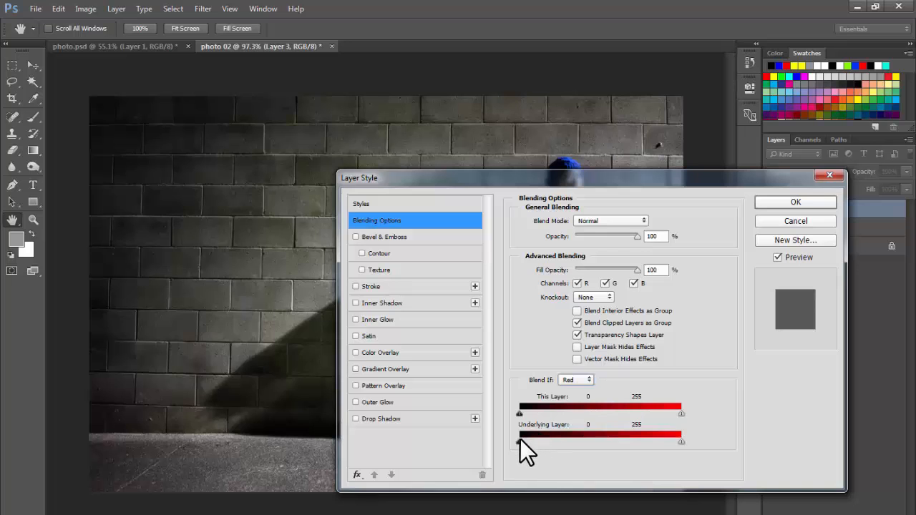
{"action": "mouse_move", "coordinate": [521, 439]}
{"action": "left_mouse_down"}
{"action": "mouse_move", "coordinate": [579, 434]}
{"action": "mouse_move", "coordinate": [520, 442]}
{"action": "left_mouse_up"}
{"action": "left_click_drag", "start_coordinate": [682, 442], "coordinate": [637, 442]}
{"action": "left_click_drag", "start_coordinate": [557, 183], "coordinate": [508, 169]}
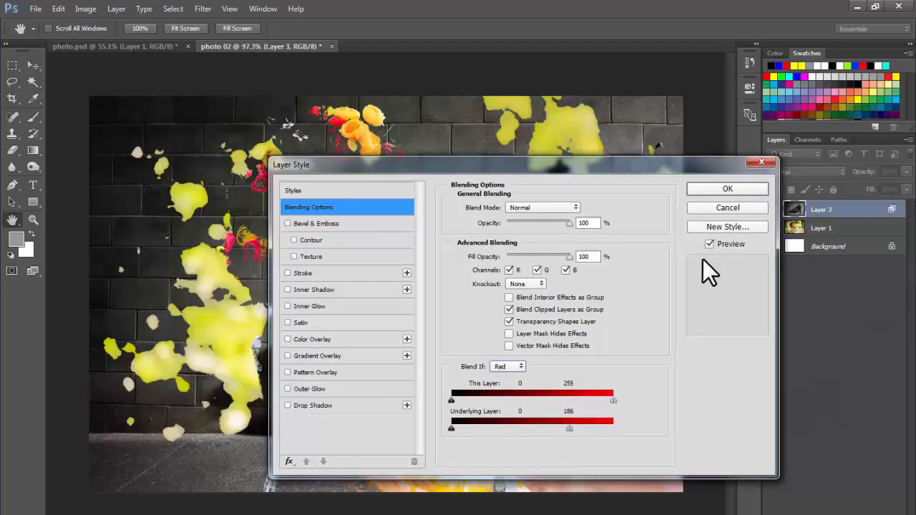
{"action": "left_click_drag", "start_coordinate": [509, 166], "coordinate": [622, 154]}
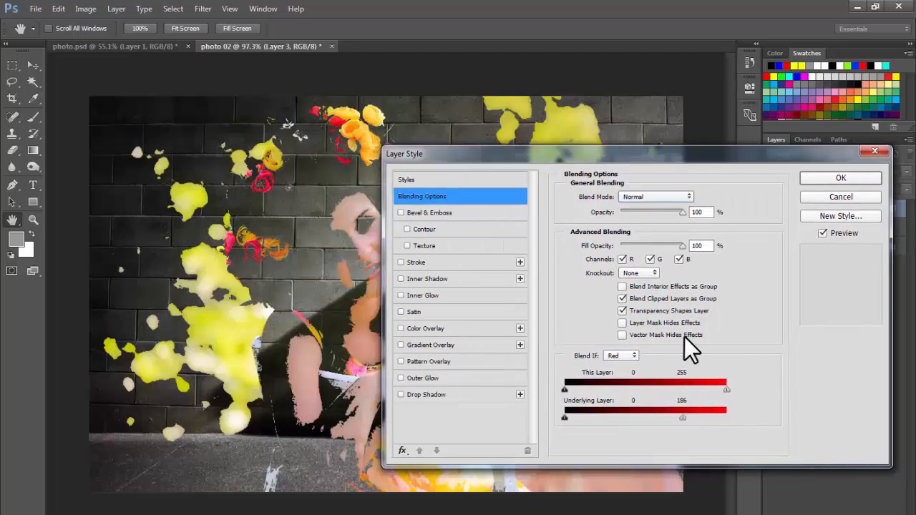
Set Layer 3's blend mode to Overlay and restore the Underlying Layer's Red white limit to 255.
{"action": "left_click", "coordinate": [643, 200]}
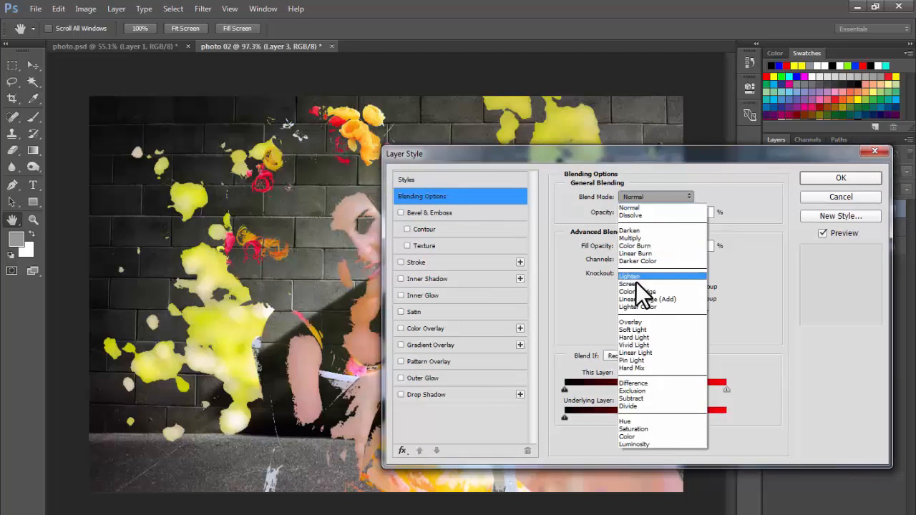
{"action": "left_click", "coordinate": [639, 319]}
{"action": "left_click_drag", "start_coordinate": [547, 158], "coordinate": [620, 409]}
{"action": "left_click_drag", "start_coordinate": [612, 349], "coordinate": [601, 120]}
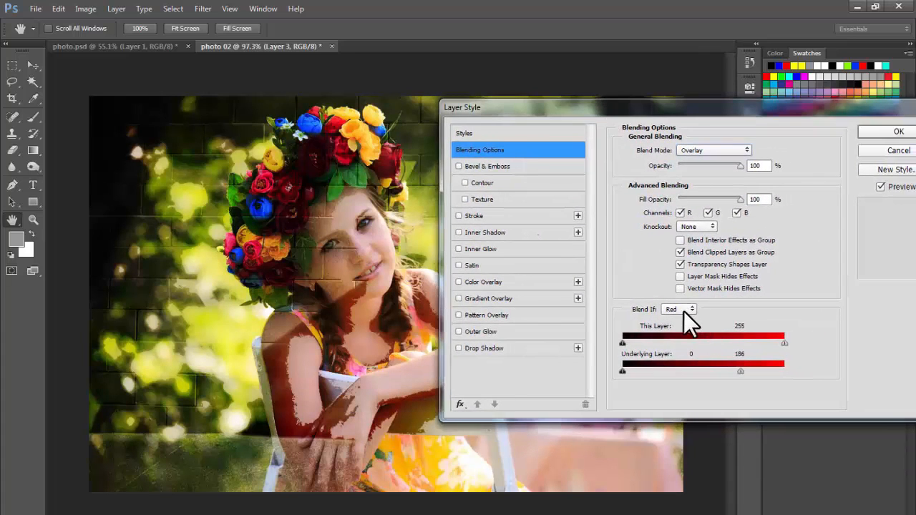
{"action": "left_click", "coordinate": [680, 327]}
{"action": "left_click_drag", "start_coordinate": [738, 369], "coordinate": [789, 369]}
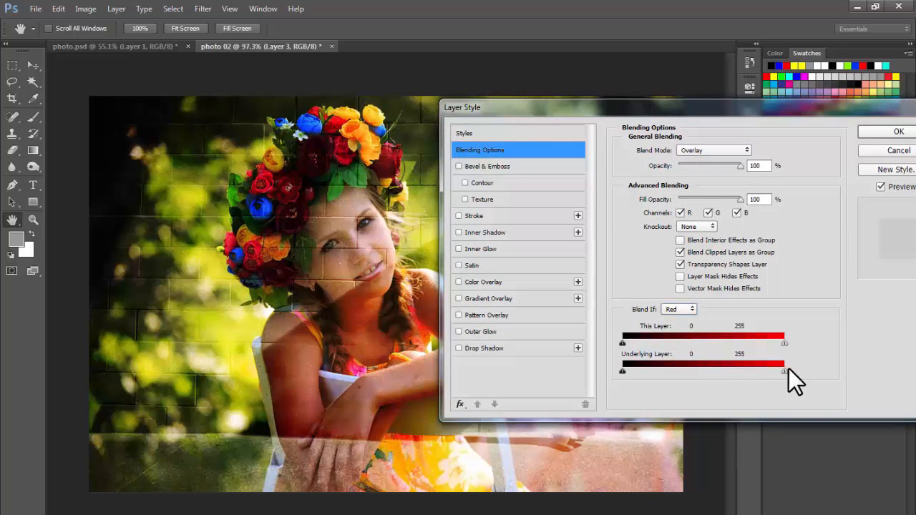